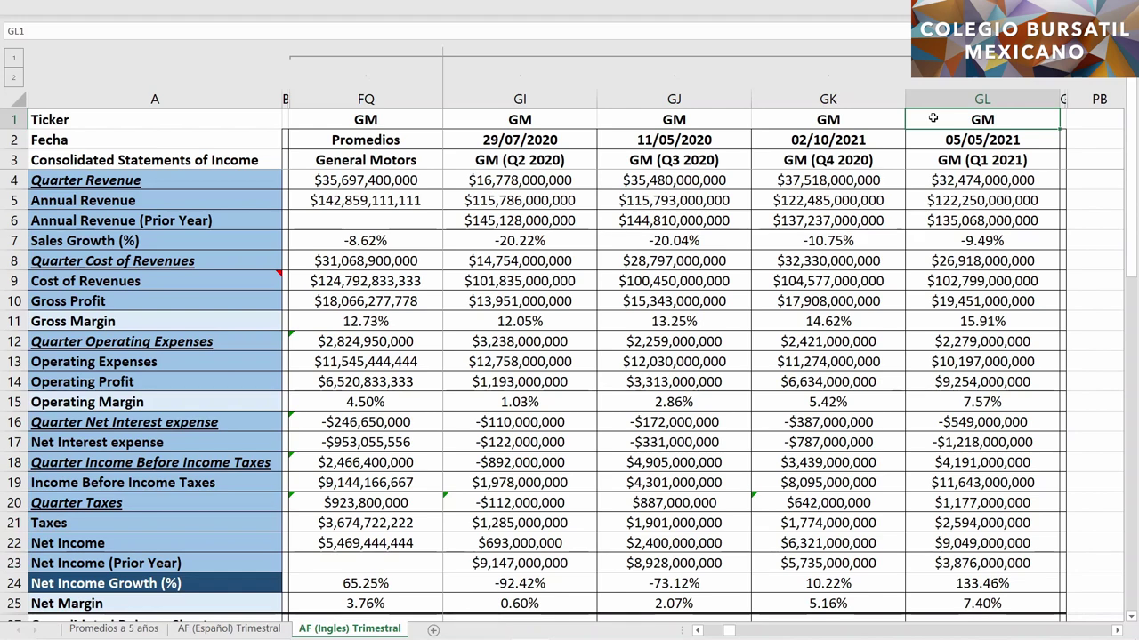
Step: Review the General Motors column headings: the Q1 2021 quarter, the Q2 to Q4 2020 quarters and the averages column
click(929, 100)
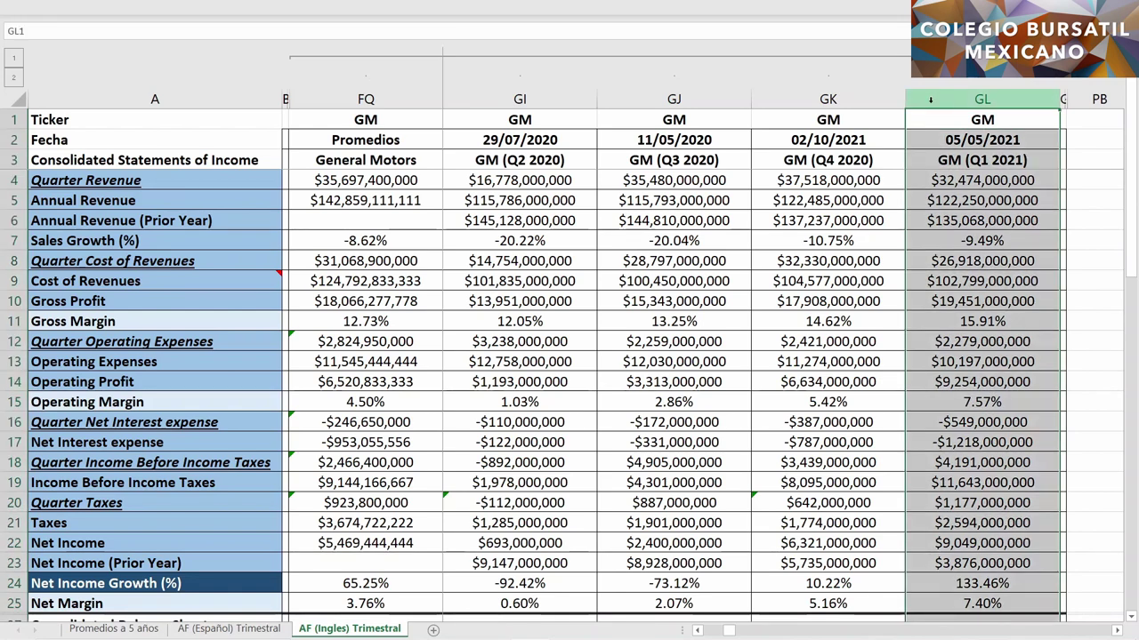
click(924, 161)
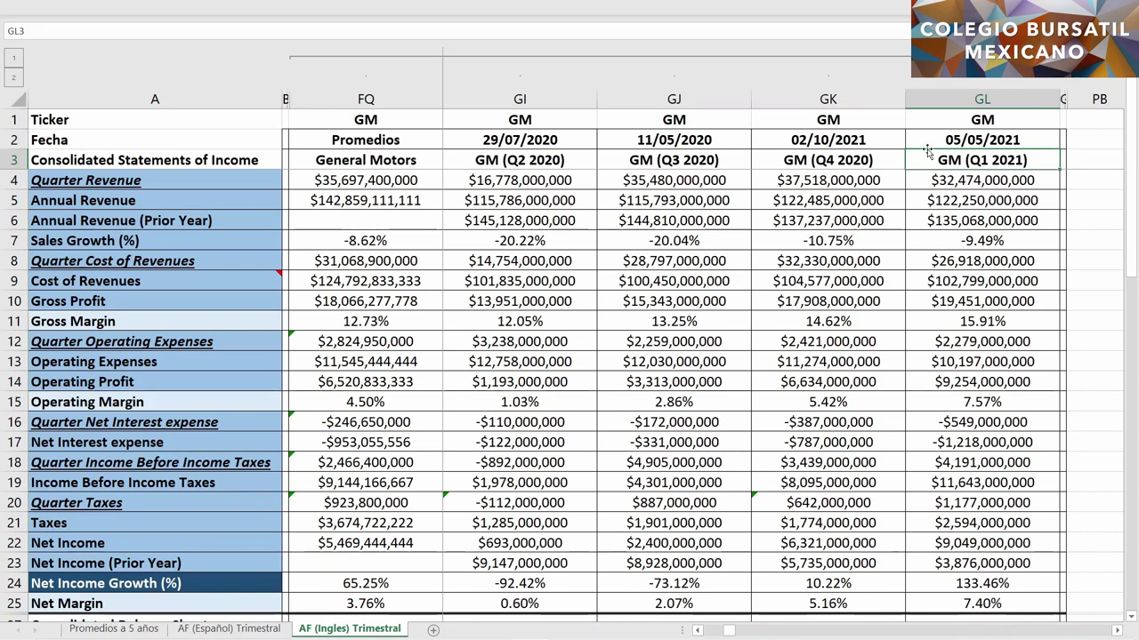
click(927, 140)
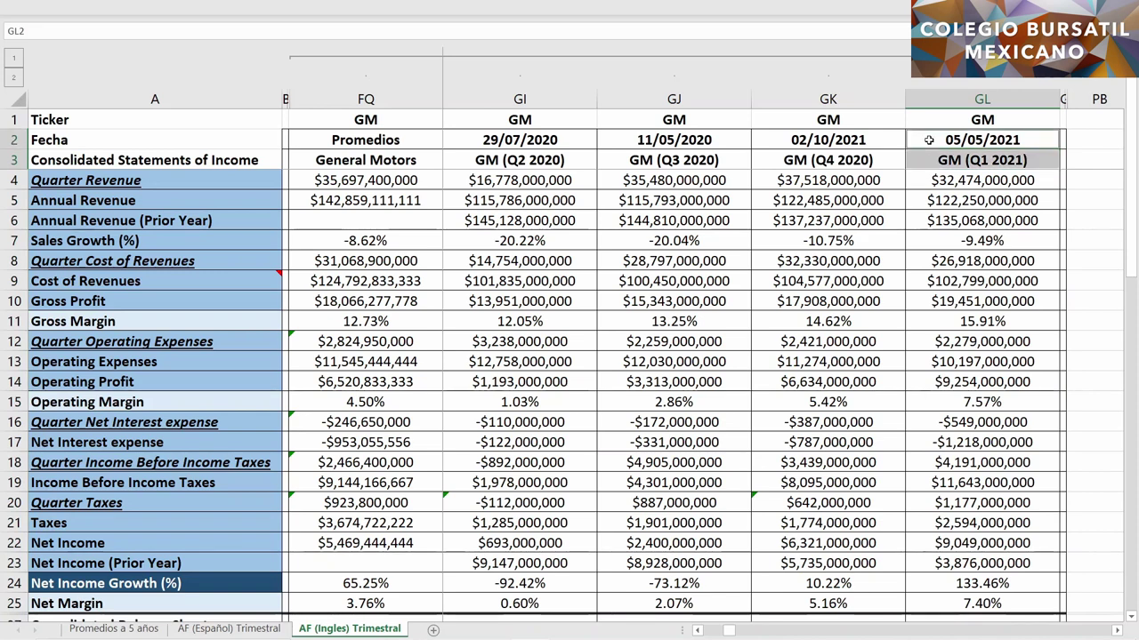
drag(587, 100, 773, 100)
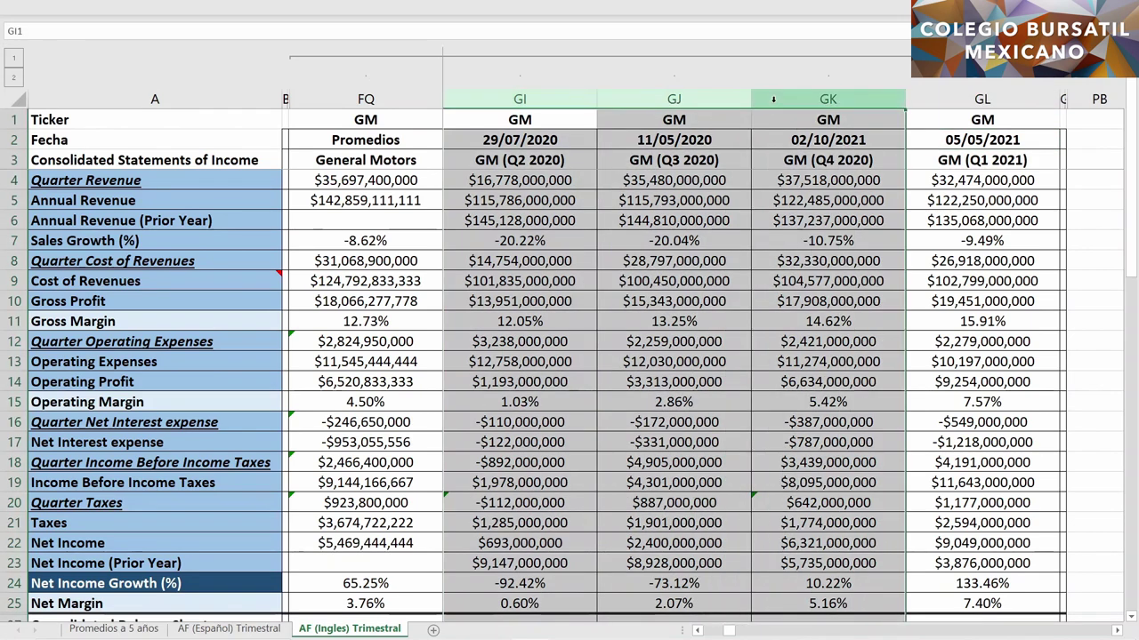
click(580, 156)
click(623, 156)
click(763, 158)
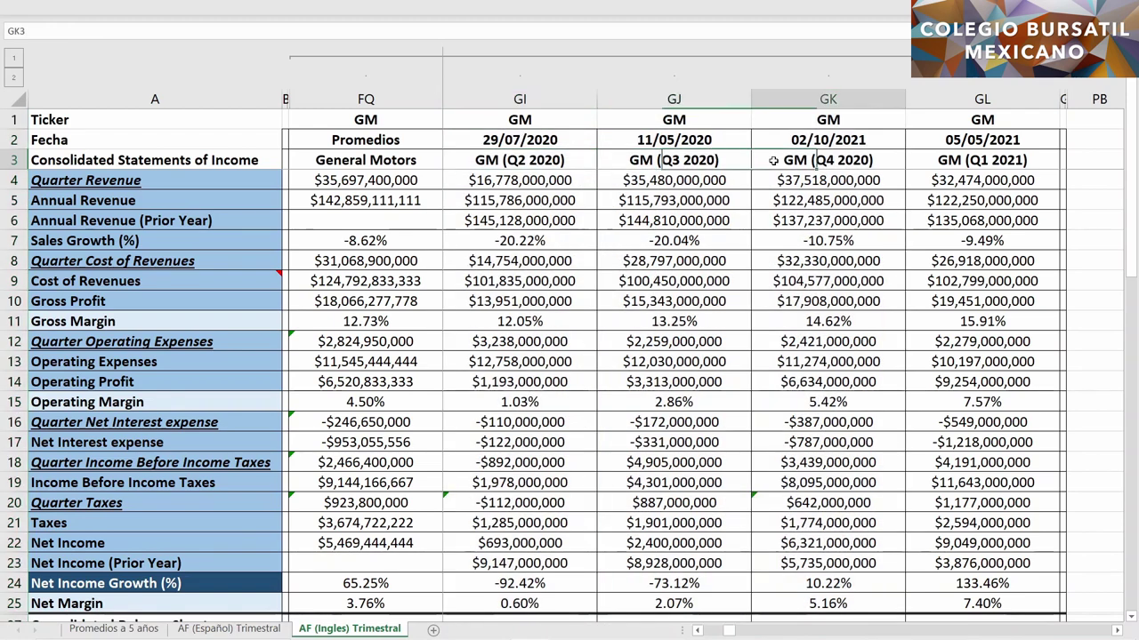
click(400, 99)
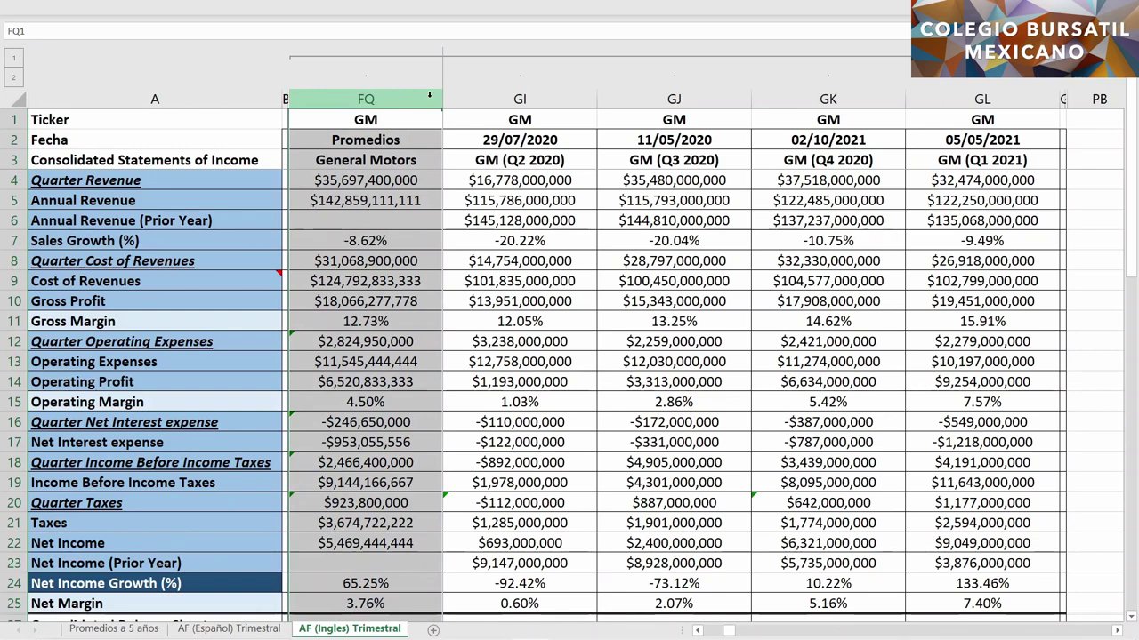
click(924, 158)
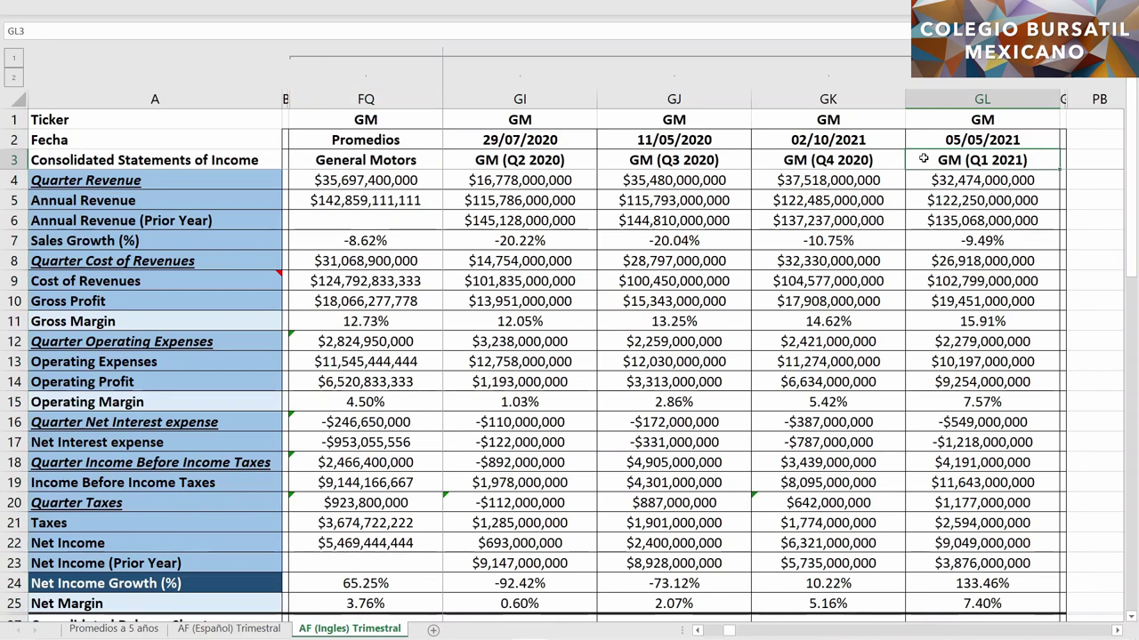
Step: Highlight Quarter Revenue for Q1 2021 together with the Q2 to Q4 2020 figures and the General Motors average to compare them
click(923, 179)
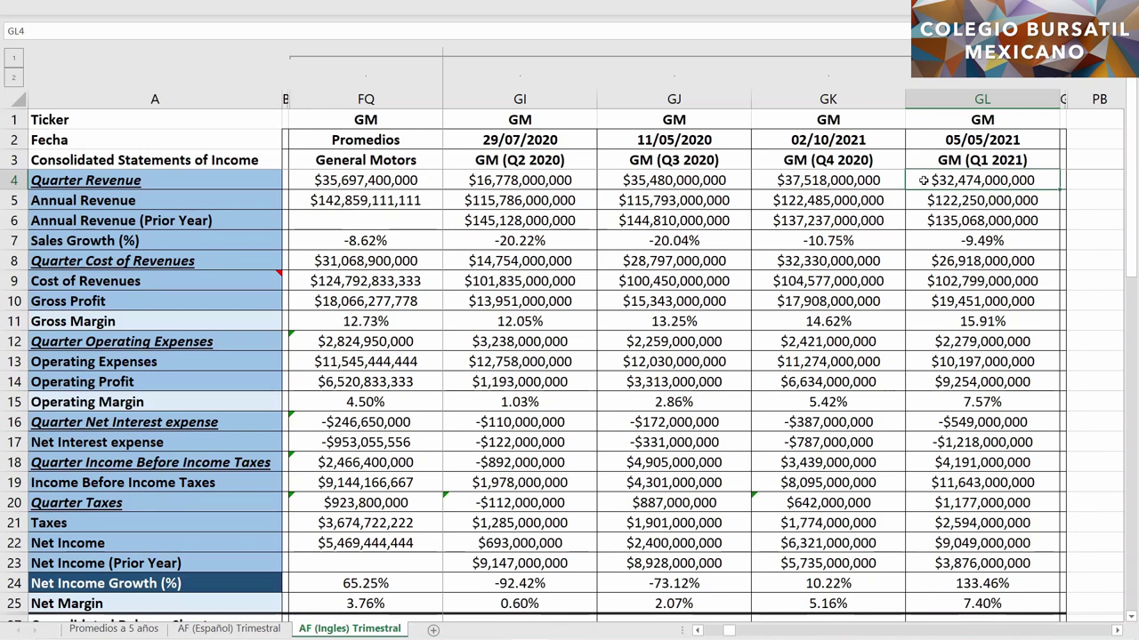
ctrl+click(580, 180)
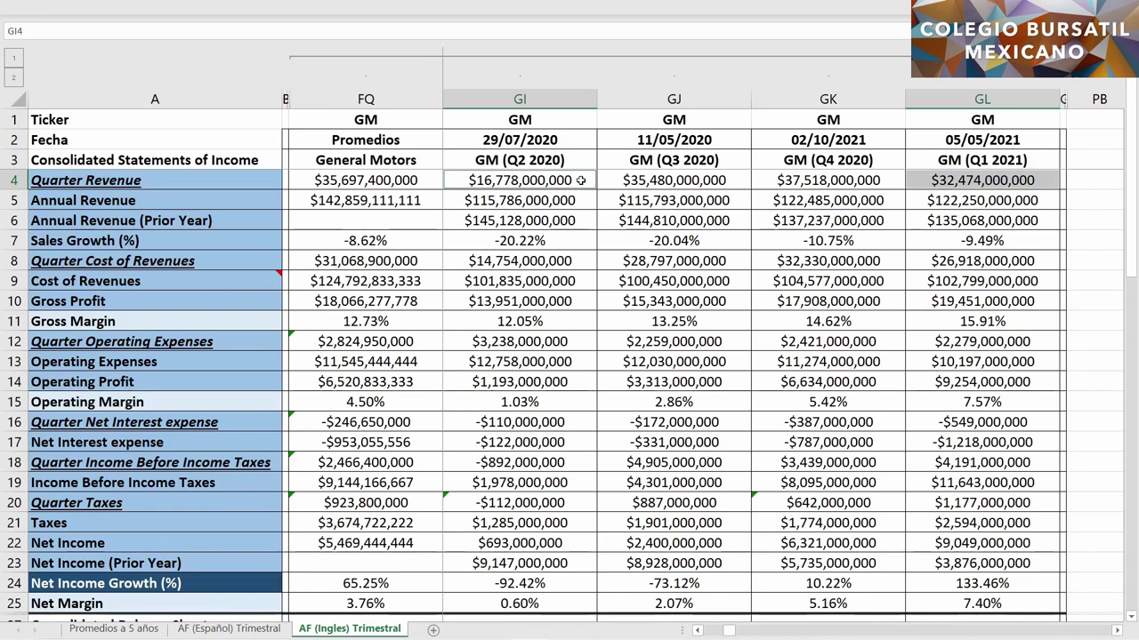
ctrl+click(427, 179)
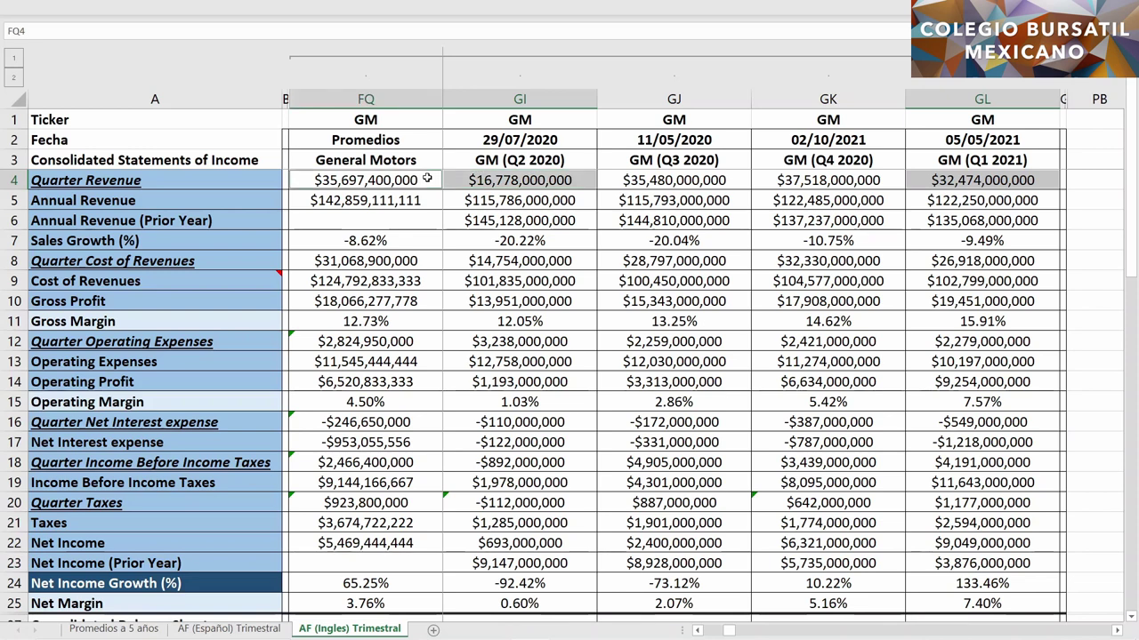
ctrl+click(612, 177)
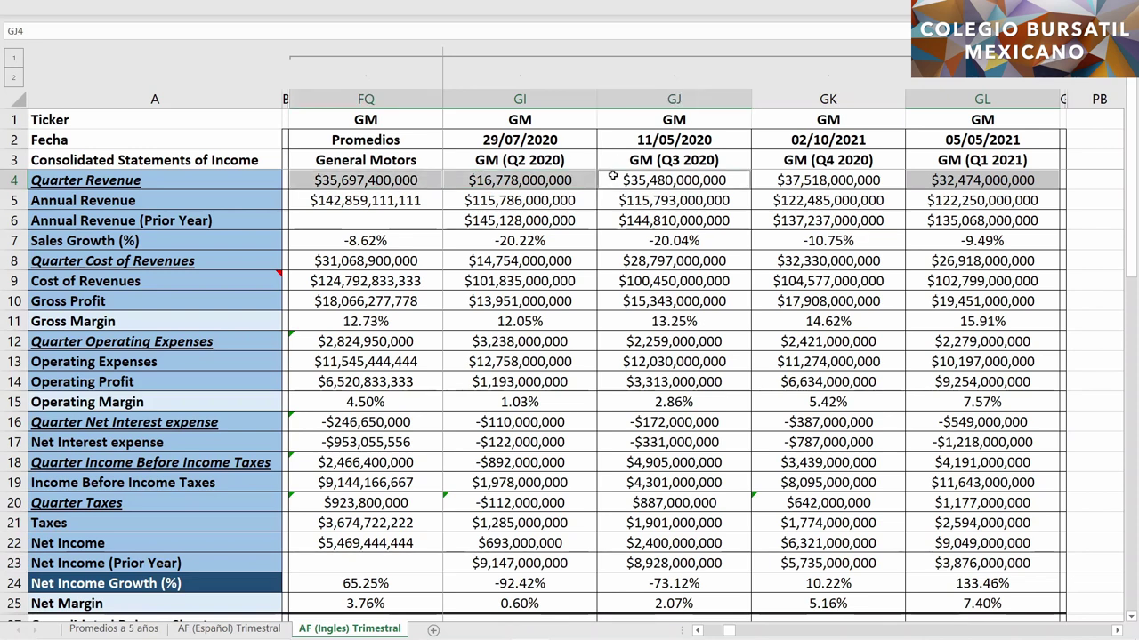
ctrl+click(769, 181)
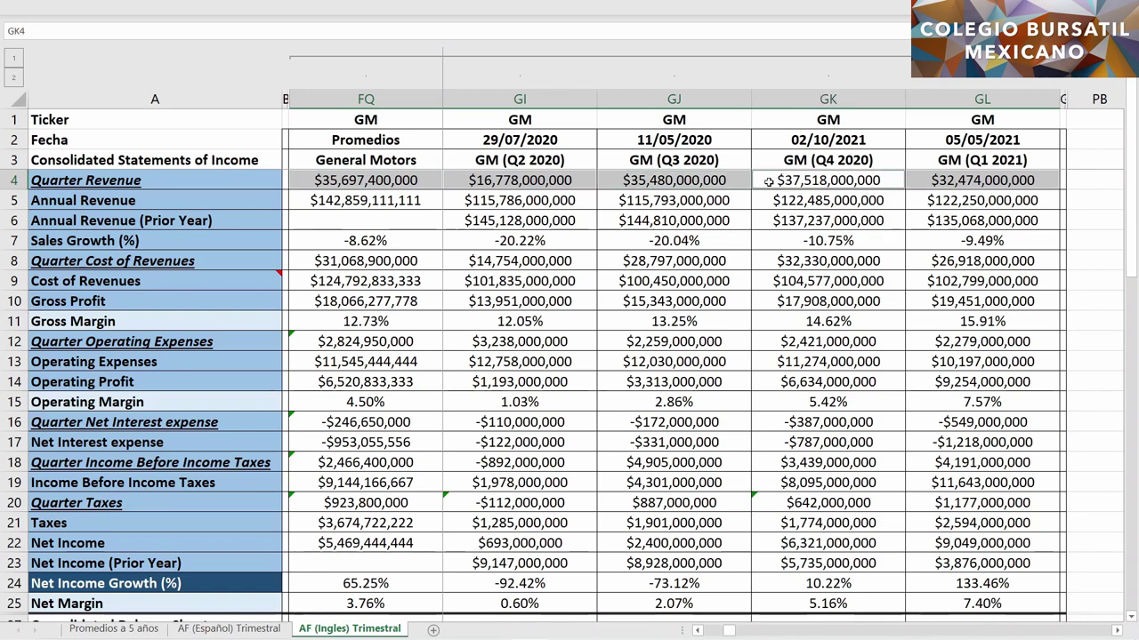
Step: Add the Annual Revenue figures for Q1 2021, Q2 to Q4 2020 and the average to the highlighted cells for comparison
ctrl+click(918, 200)
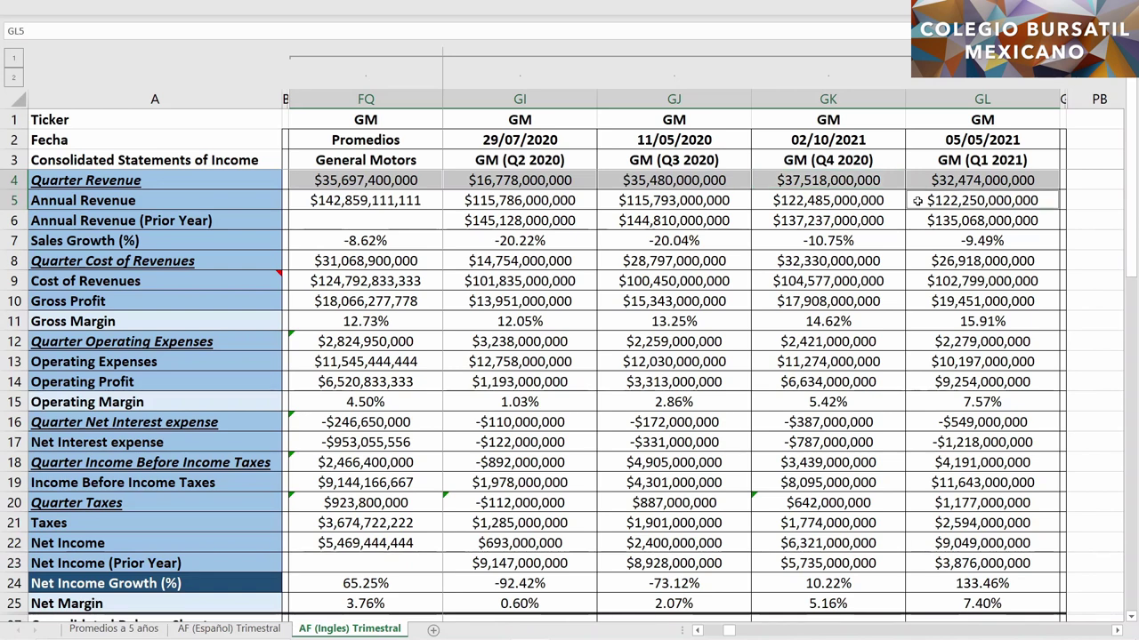
drag(589, 205, 769, 198)
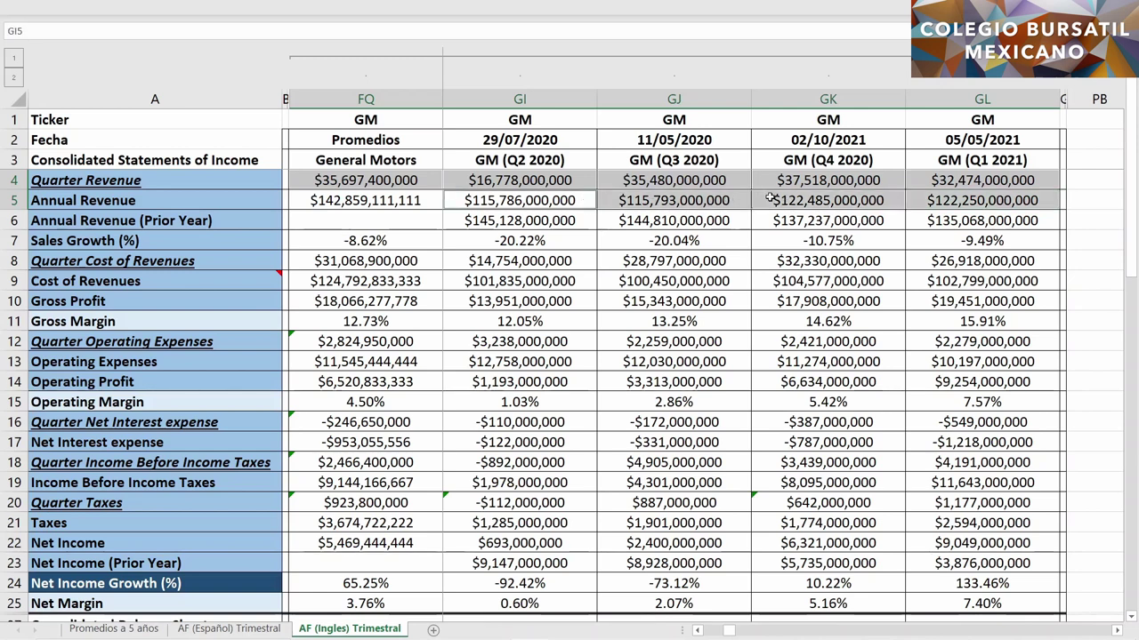
ctrl+click(435, 198)
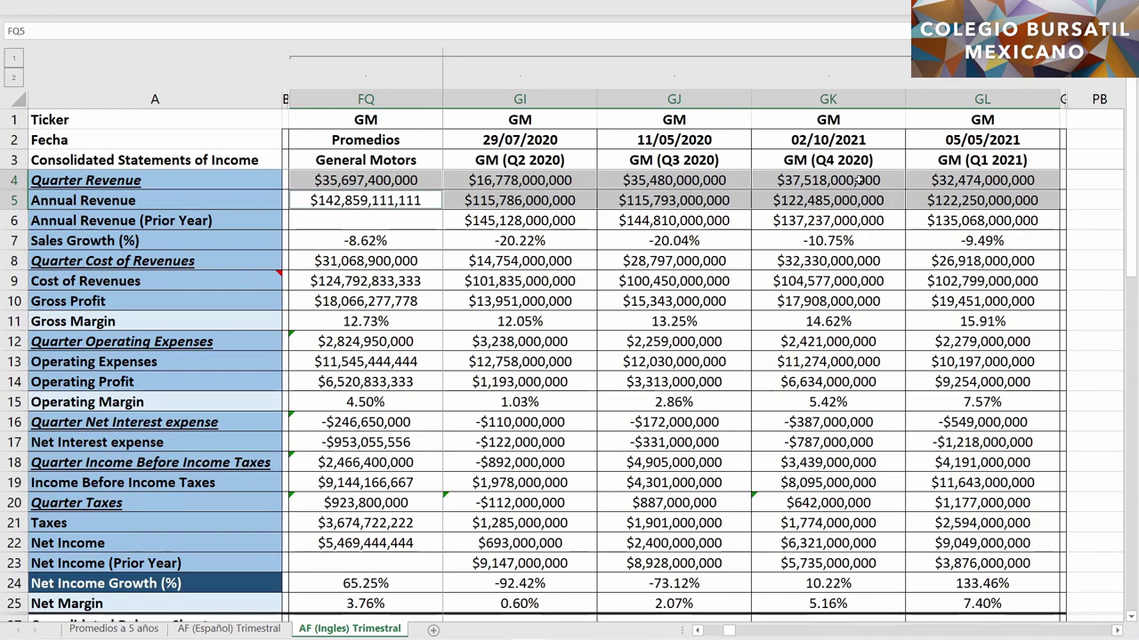
Step: Highlight the Q1 2021 prior-year annual revenue and compare Sales Growth across Q1 2021, the 2020 quarters and the average
ctrl+click(918, 220)
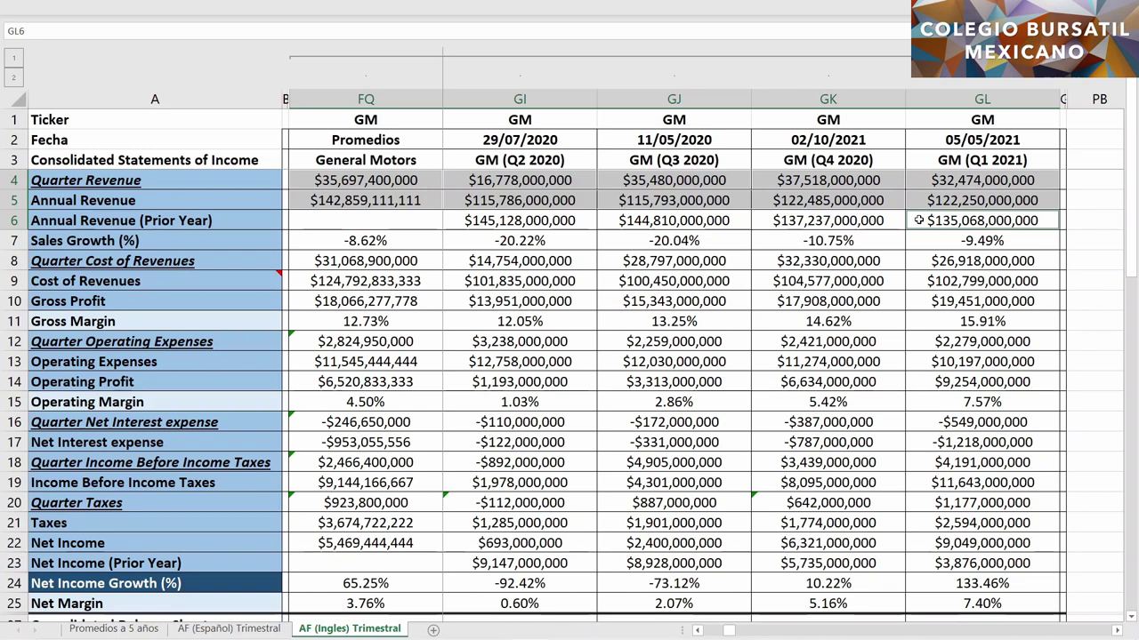
ctrl+click(931, 240)
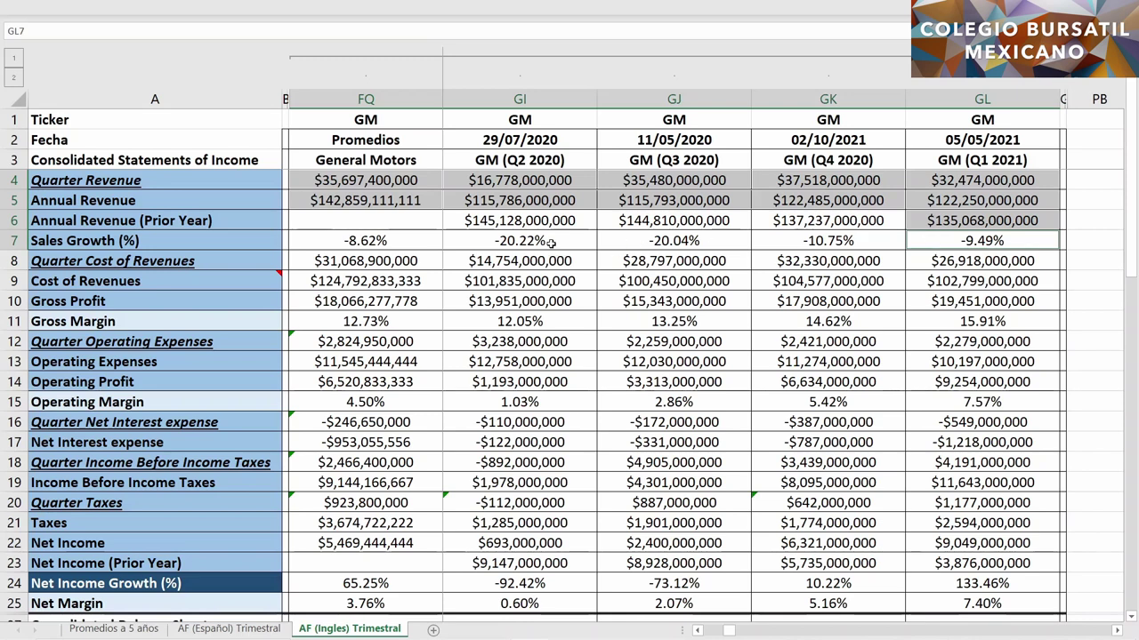
drag(551, 238, 763, 233)
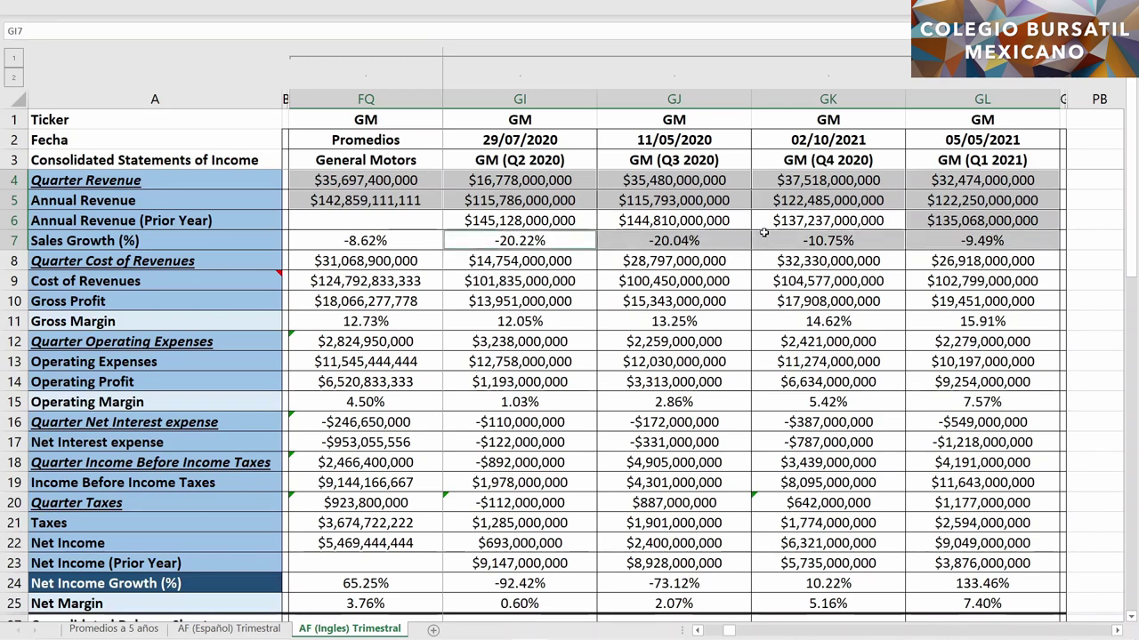
ctrl+click(418, 240)
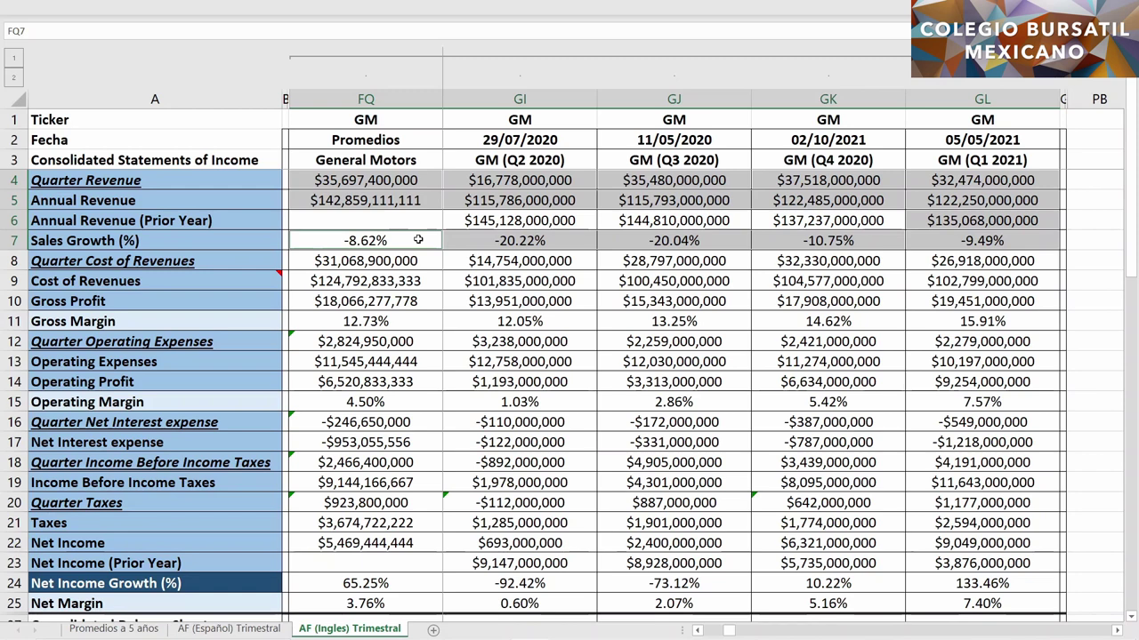
Step: Start a new highlight on Quarter Cost of Revenues, comparing Q1 2021 with Q2 to Q4 2020 and the average
click(920, 258)
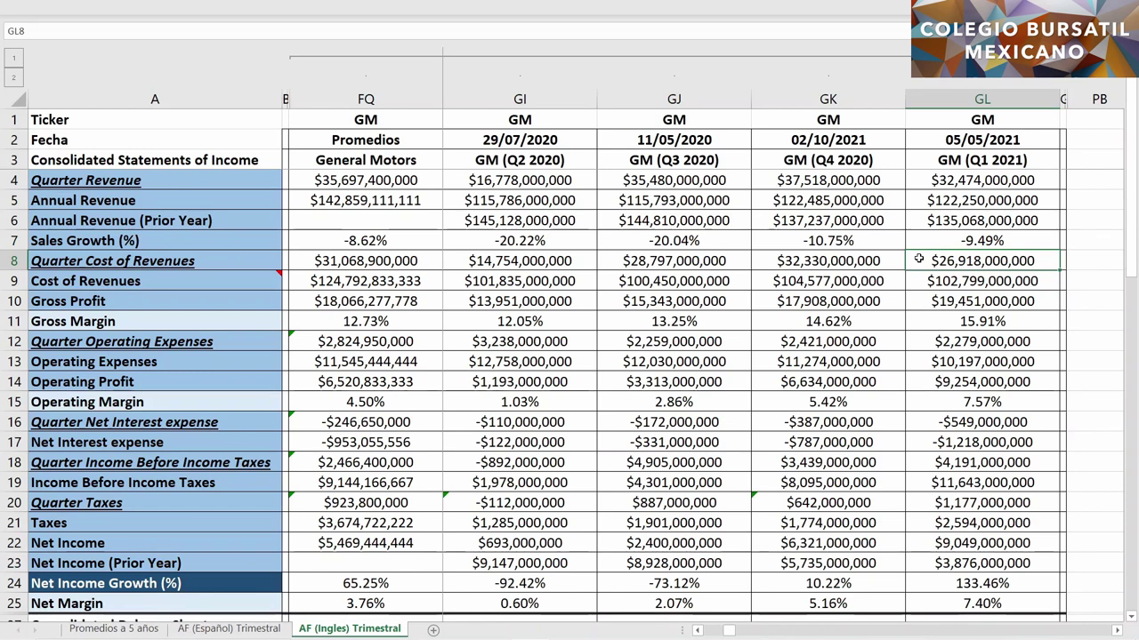
ctrl+click(584, 259)
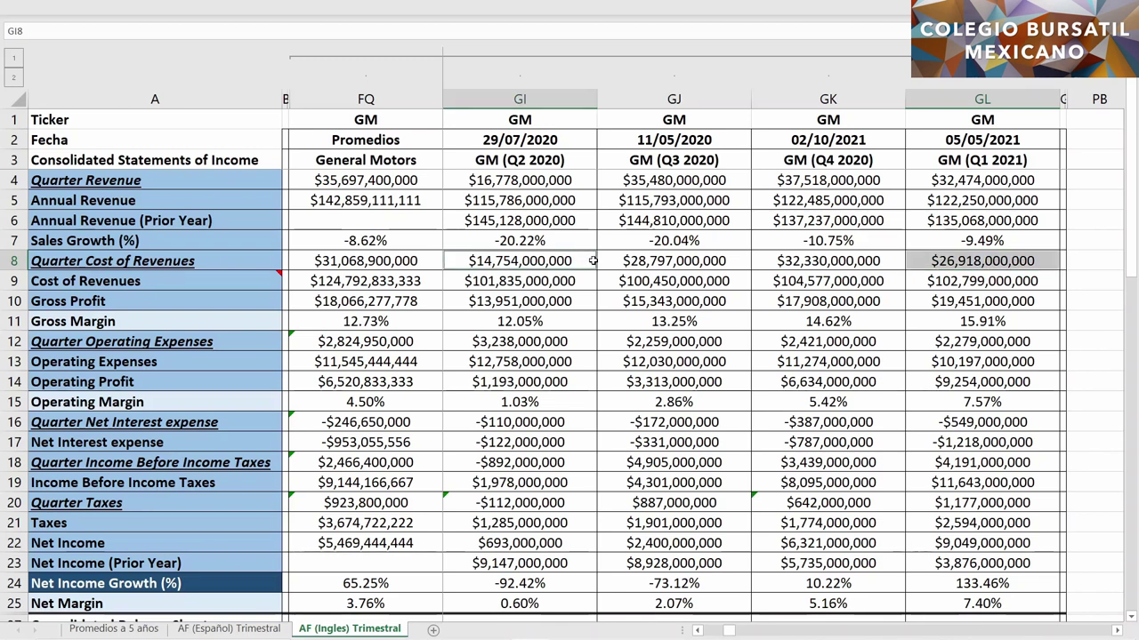
ctrl+click(611, 260)
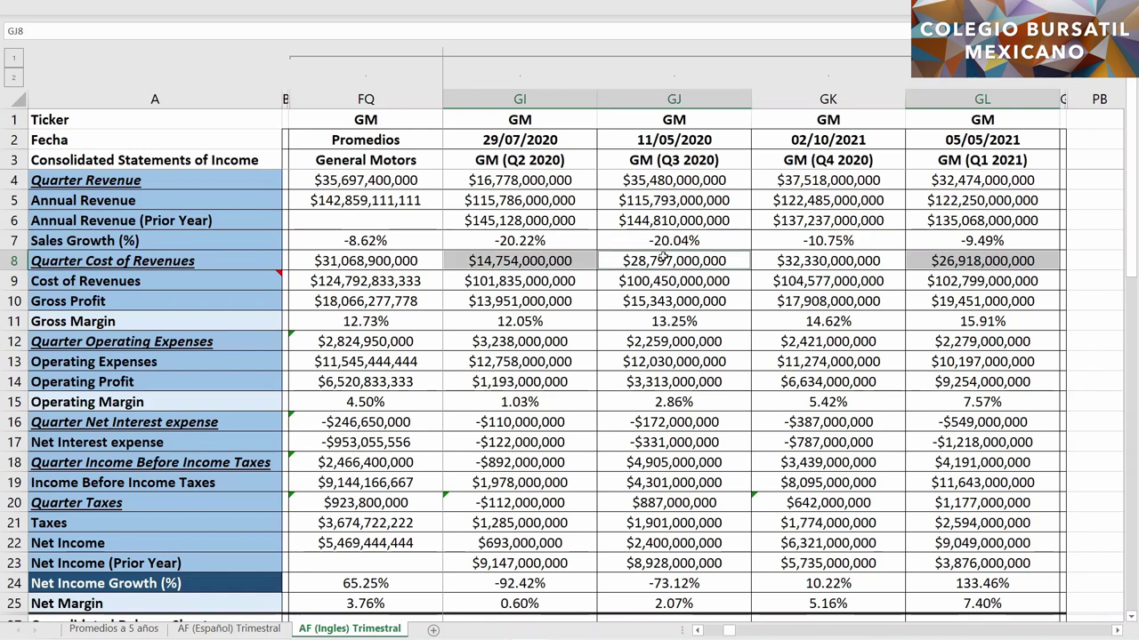
ctrl+click(770, 258)
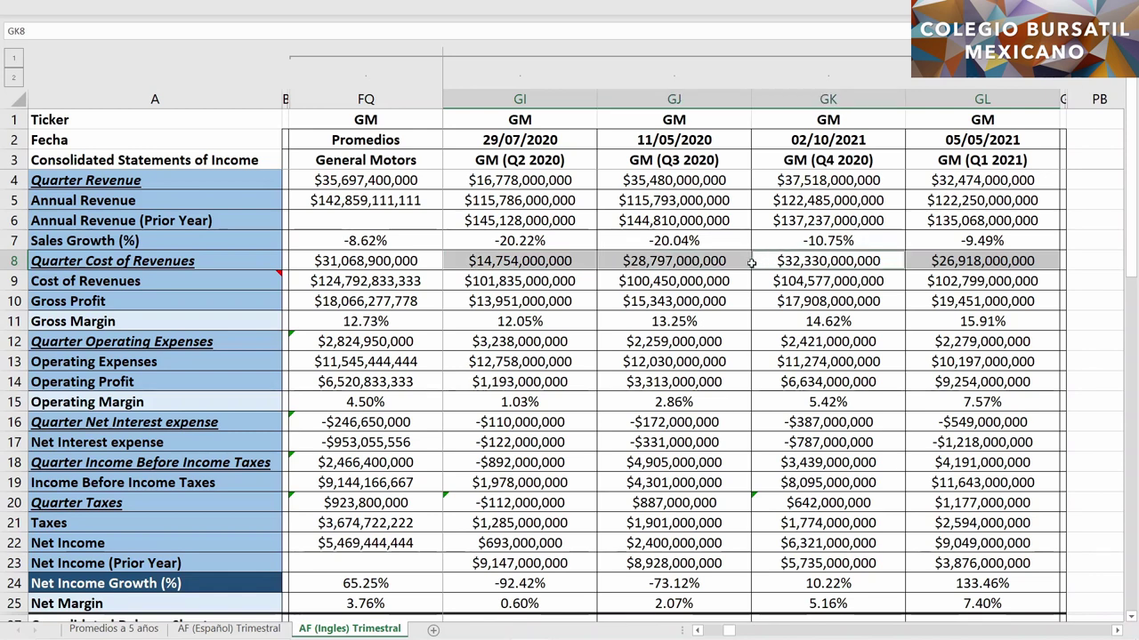
ctrl+click(431, 262)
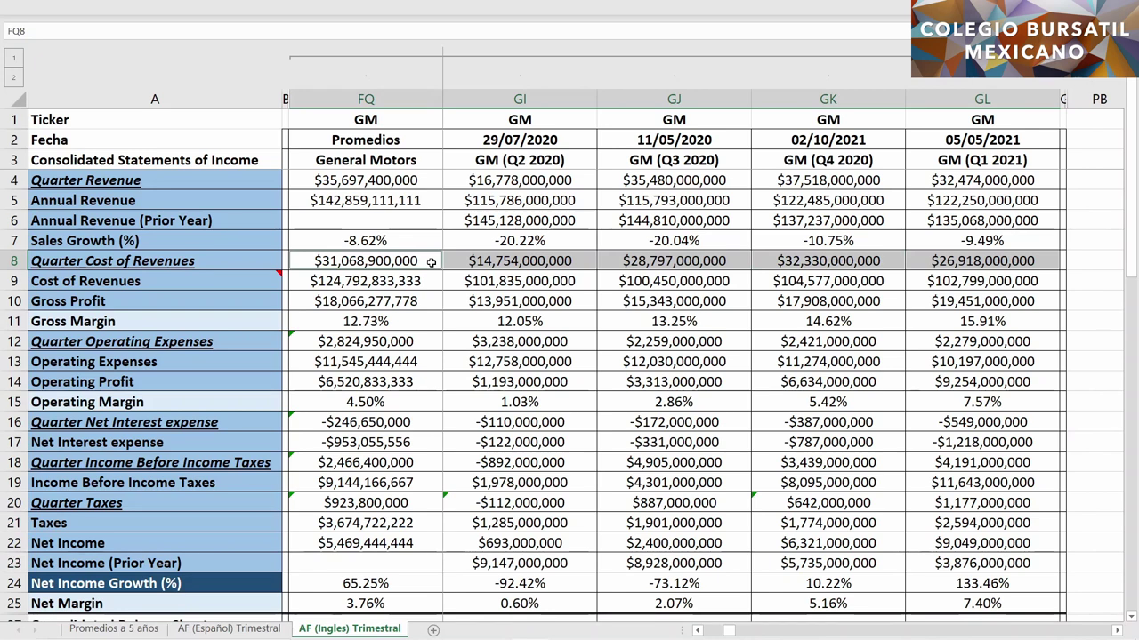
Step: Extend the highlight to the annual Cost of Revenues for Q1 2021, each of the Q2 to Q4 2020 quarters and the average
ctrl+click(917, 280)
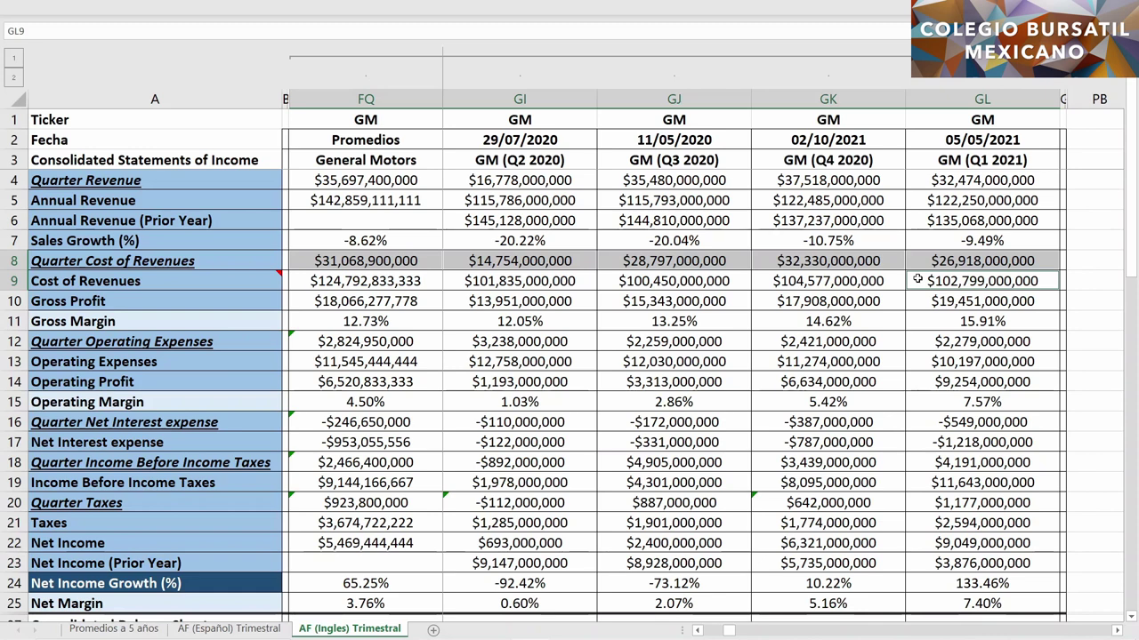
ctrl+click(589, 280)
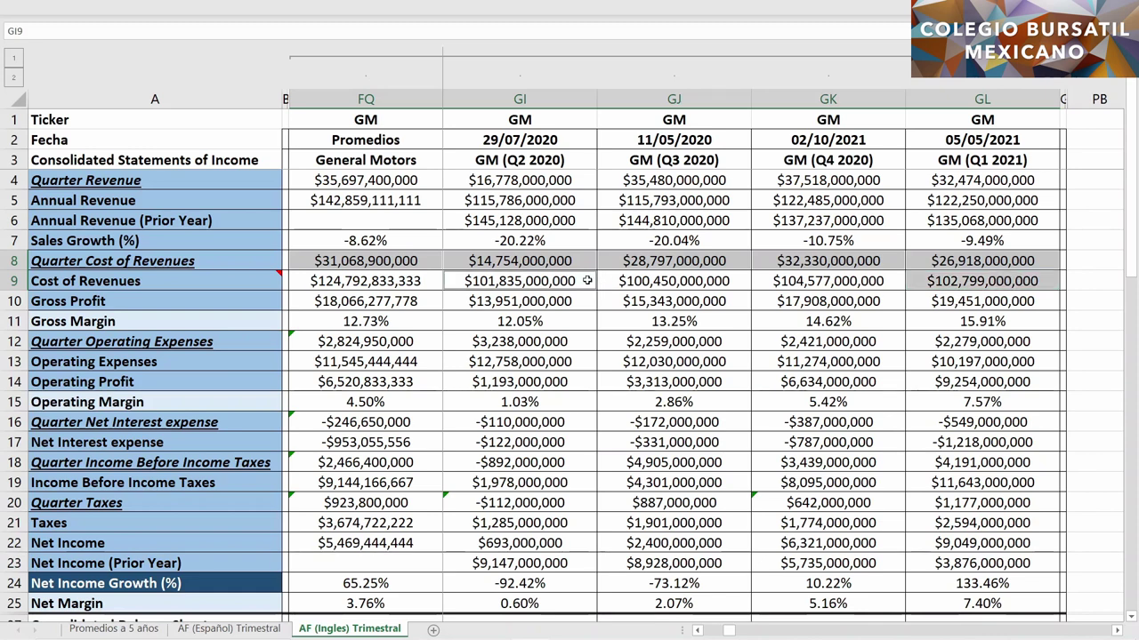
ctrl+click(610, 281)
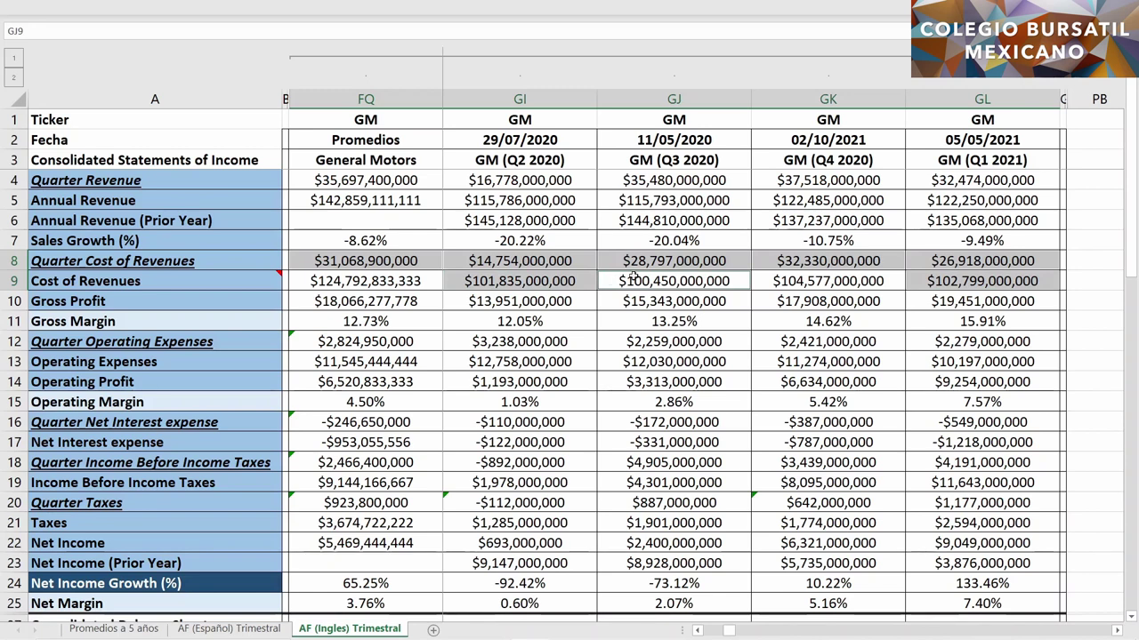
ctrl+click(765, 280)
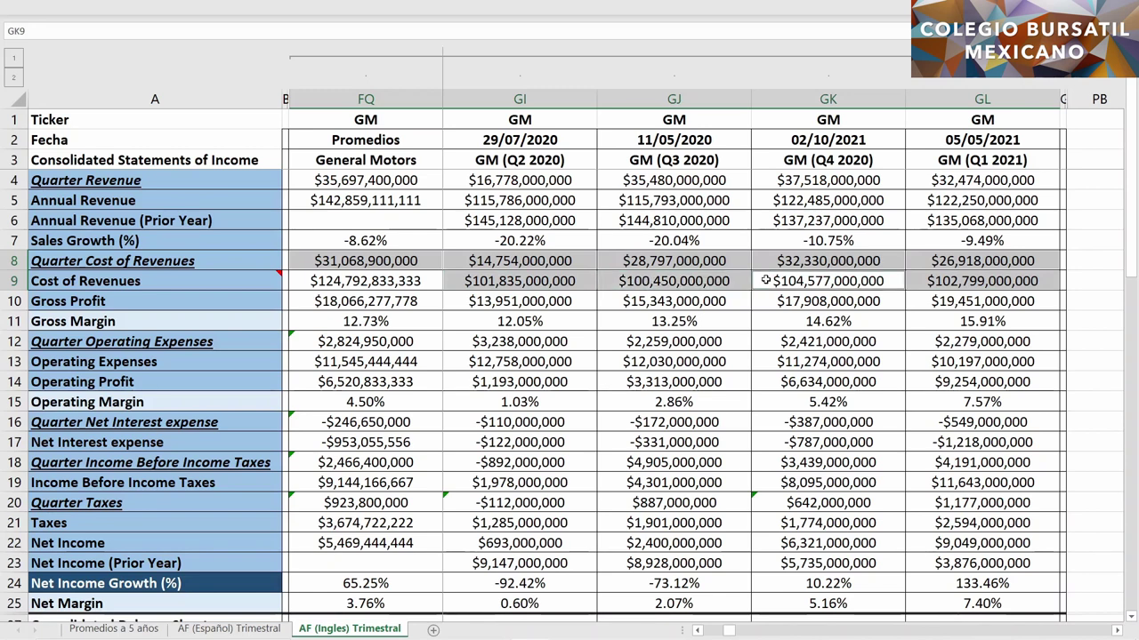
ctrl+click(430, 281)
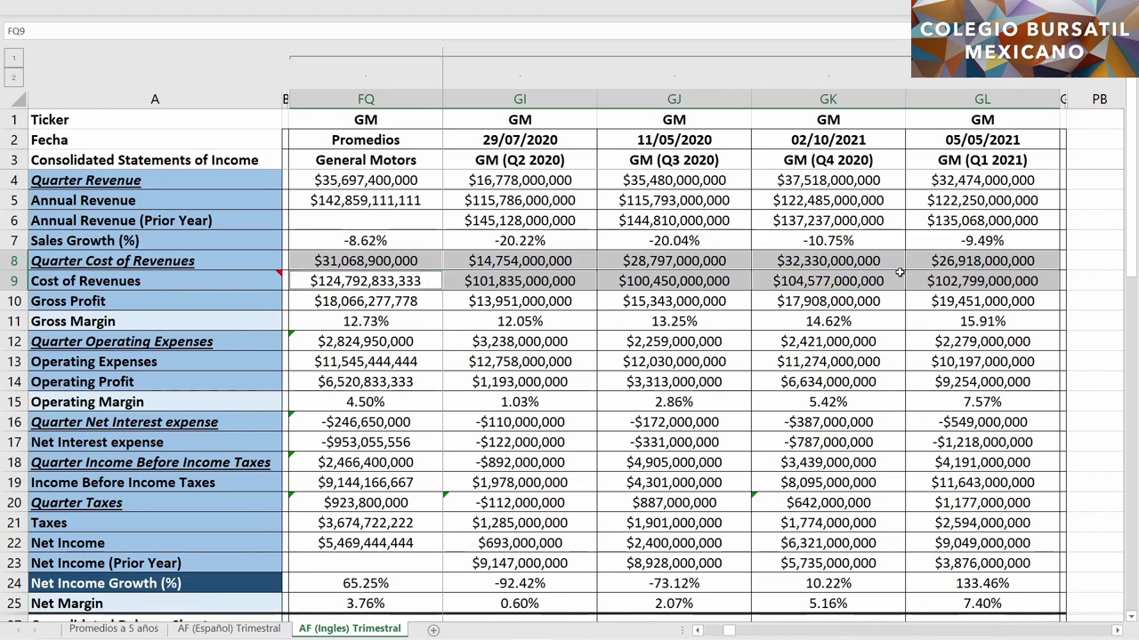
Step: Start a new highlight on Q1 2021 Annual Revenue and Cost of Revenues, and compare Gross Profit across Q1 2021, Q2 to Q4 2020 and the average
click(917, 199)
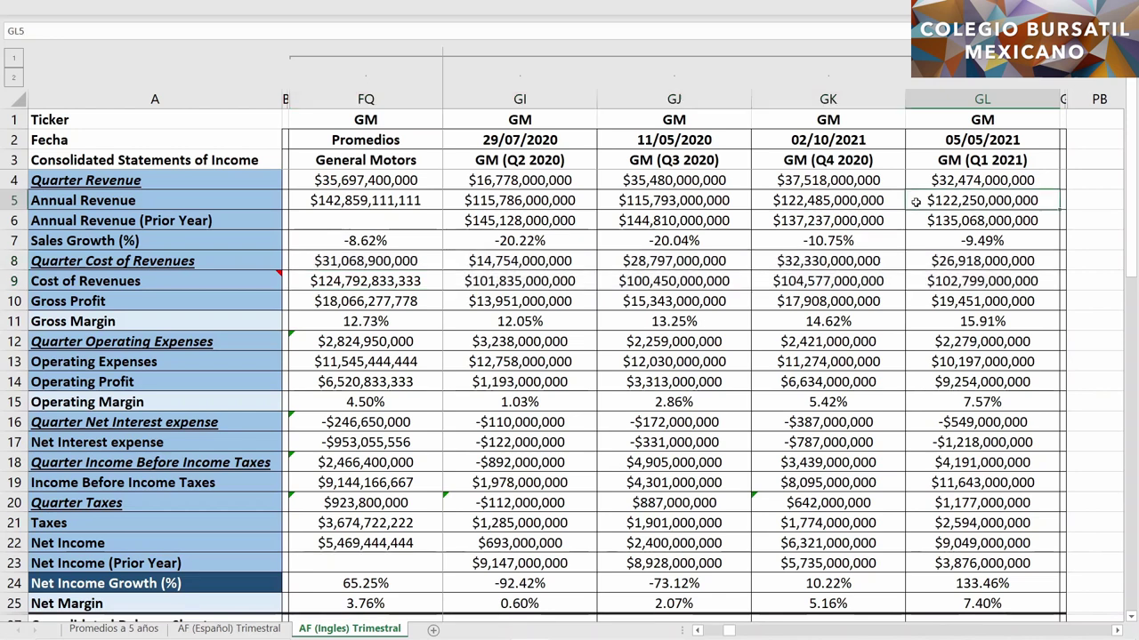
ctrl+click(918, 278)
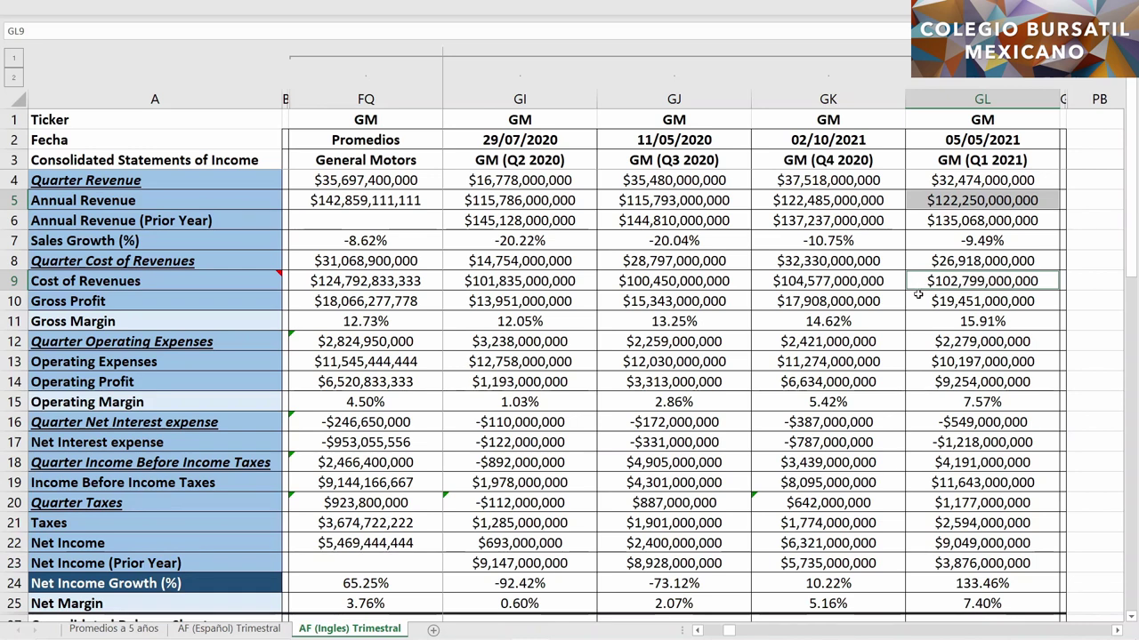
ctrl+click(918, 301)
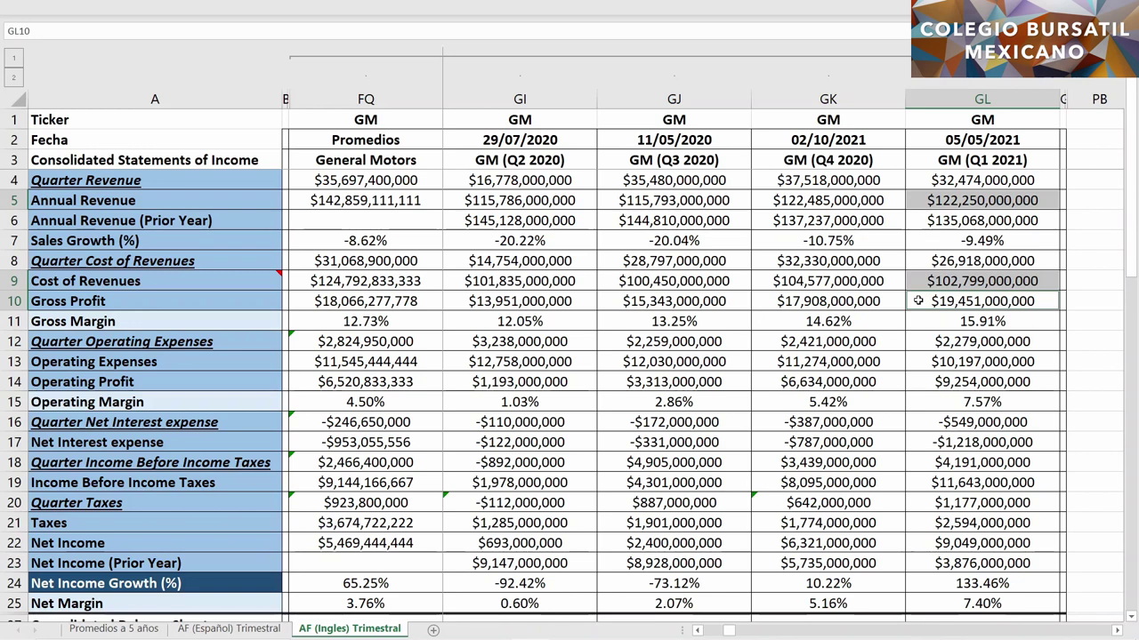
drag(773, 300, 516, 301)
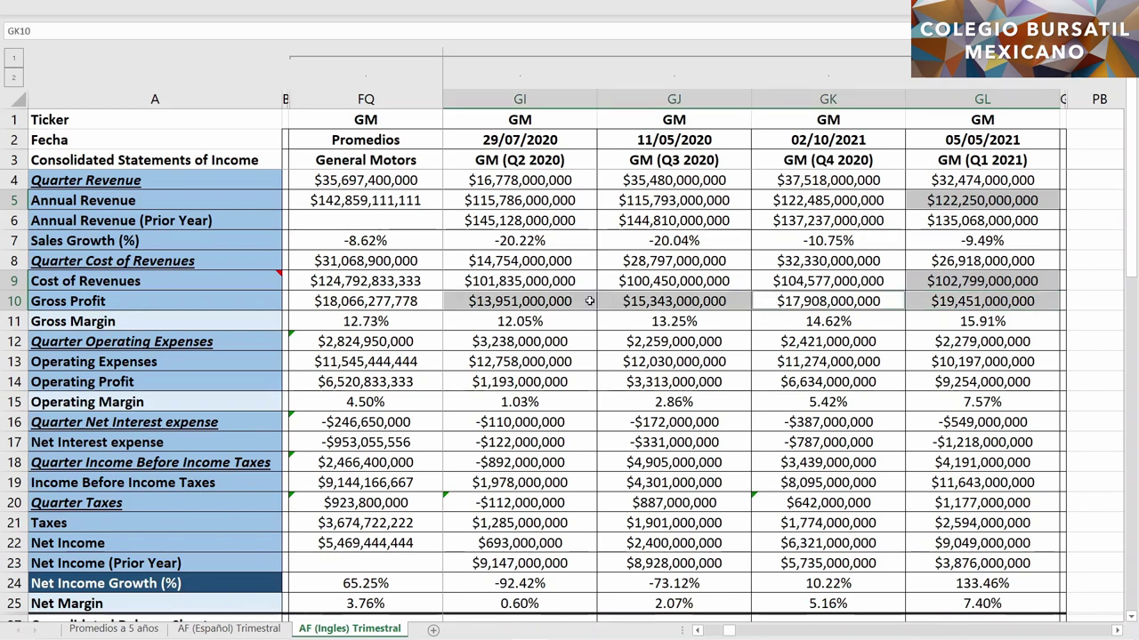
ctrl+click(427, 301)
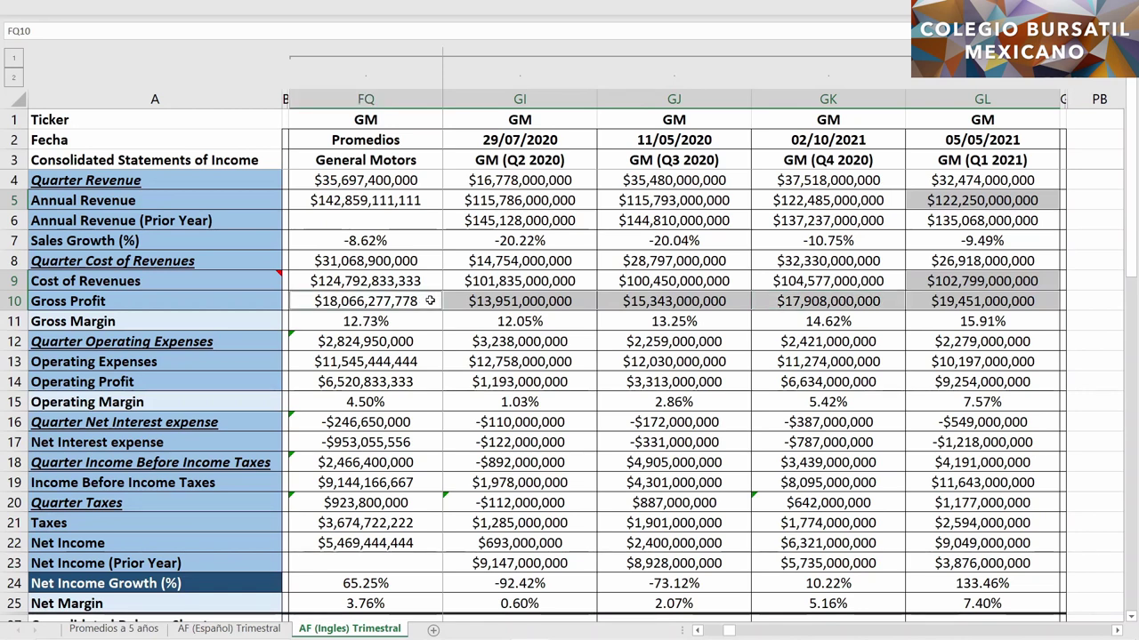
Step: Extend the highlight to Gross Margin, comparing Q1 2021 with Q2 to Q4 2020 and the average
ctrl+click(936, 322)
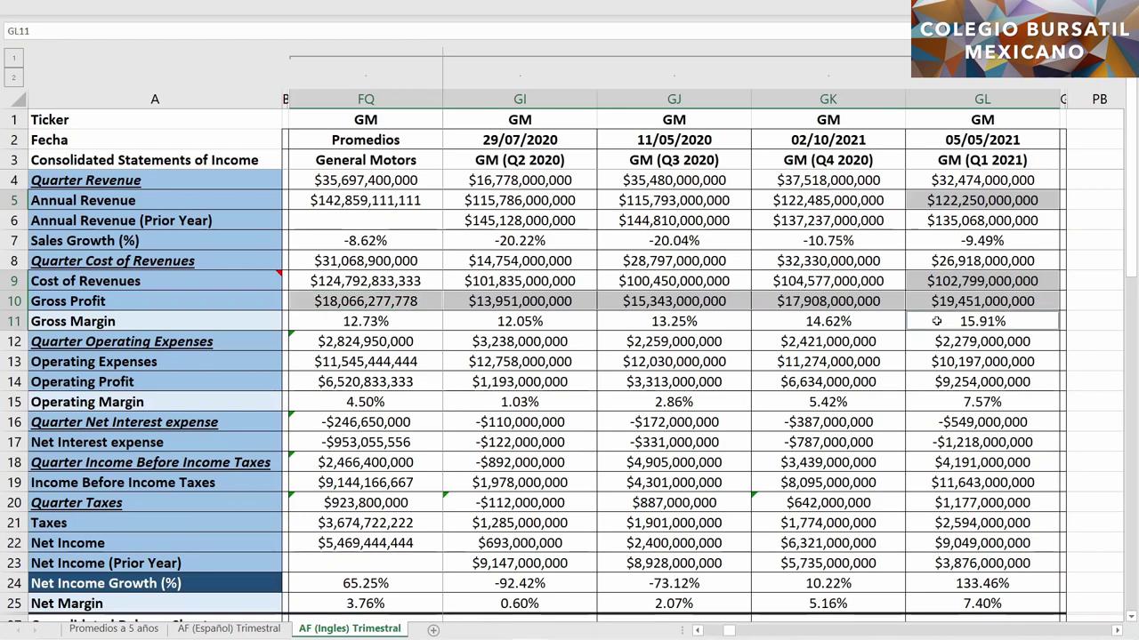
ctrl+click(793, 321)
drag(793, 321, 574, 326)
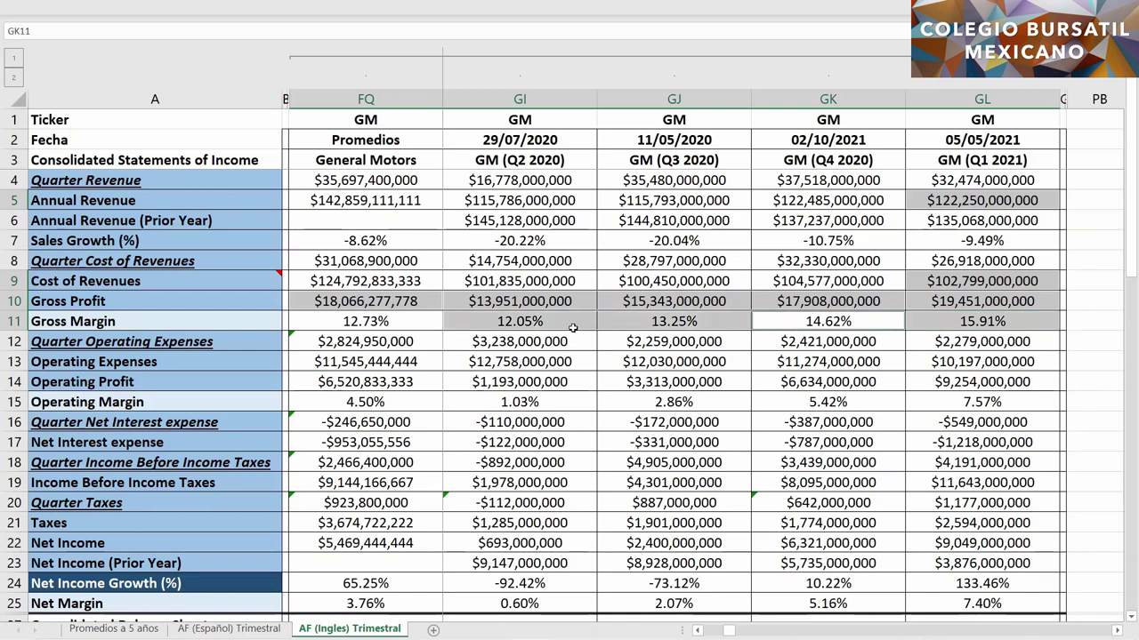
click(413, 322)
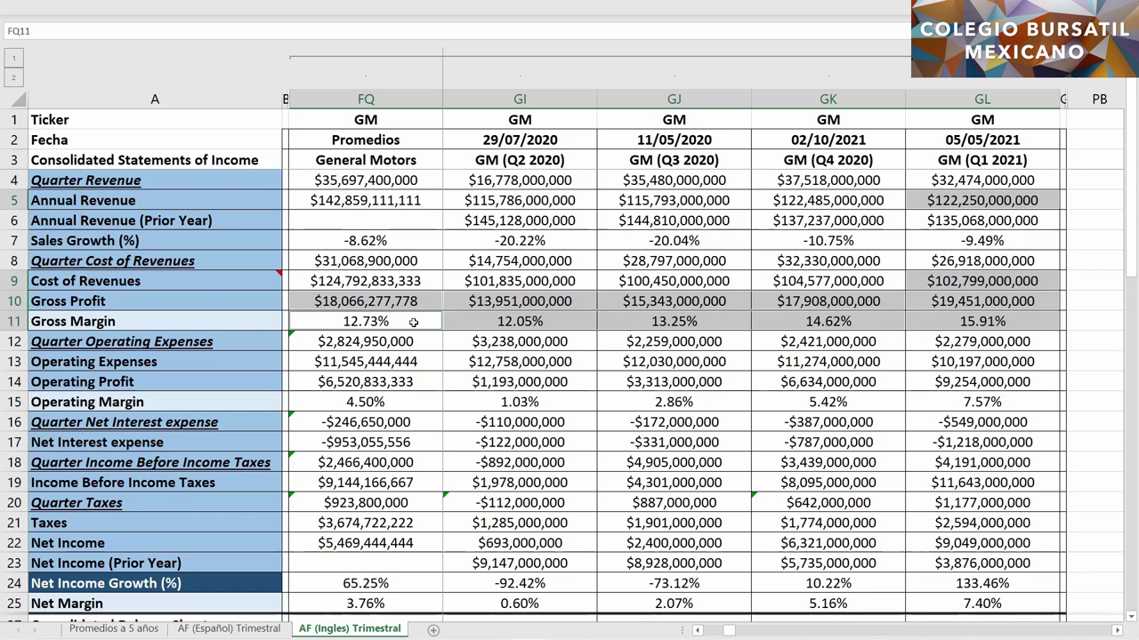
Step: Start a new highlight comparing Quarter Operating Expenses and annual Operating Expenses across Q1 2021, Q2 to Q4 2020 and the average
click(918, 339)
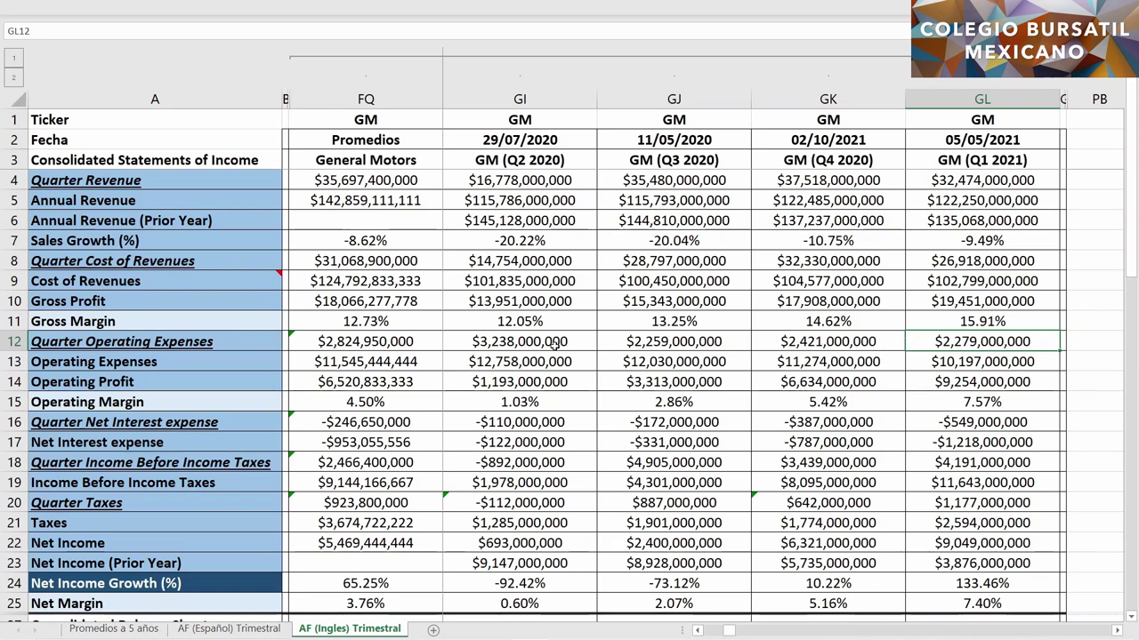
ctrl+drag(574, 340, 612, 341)
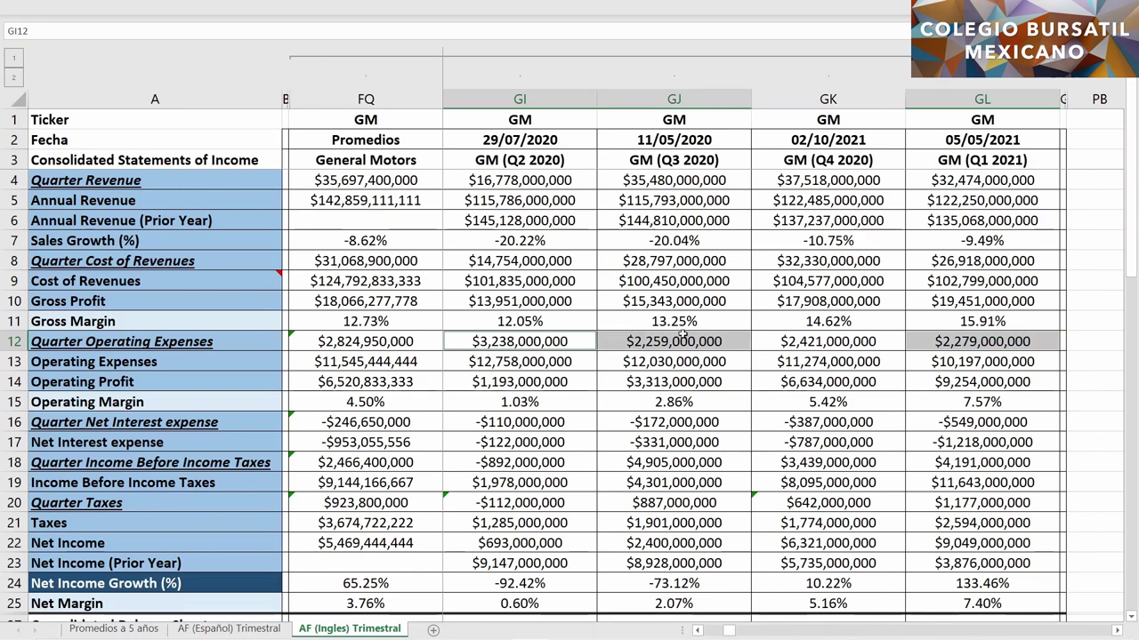
ctrl+click(770, 341)
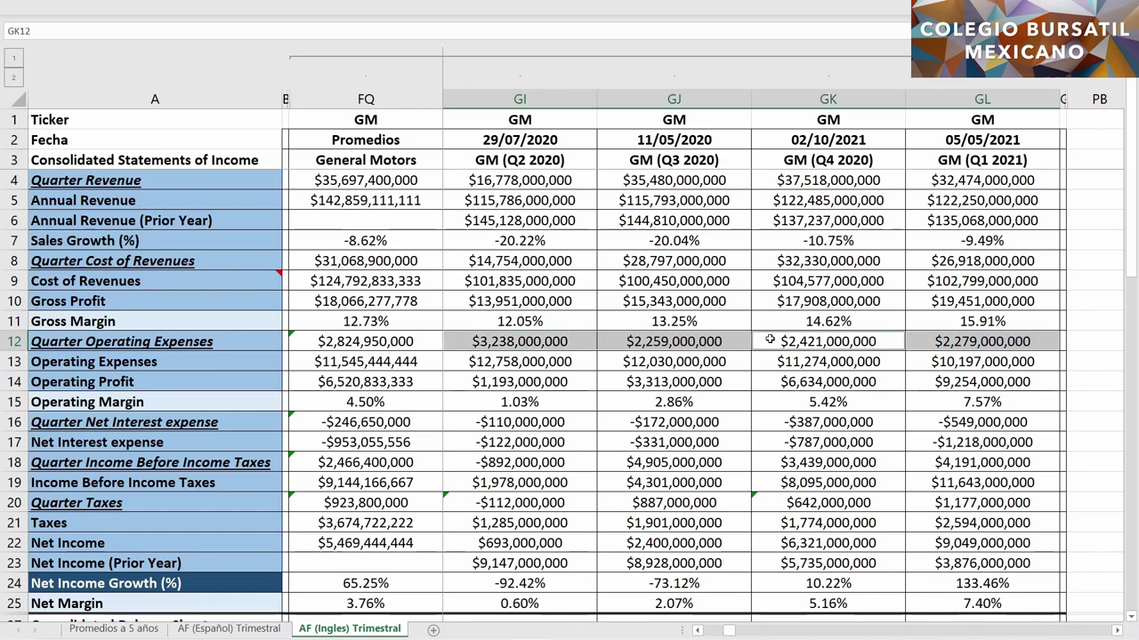
ctrl+click(429, 341)
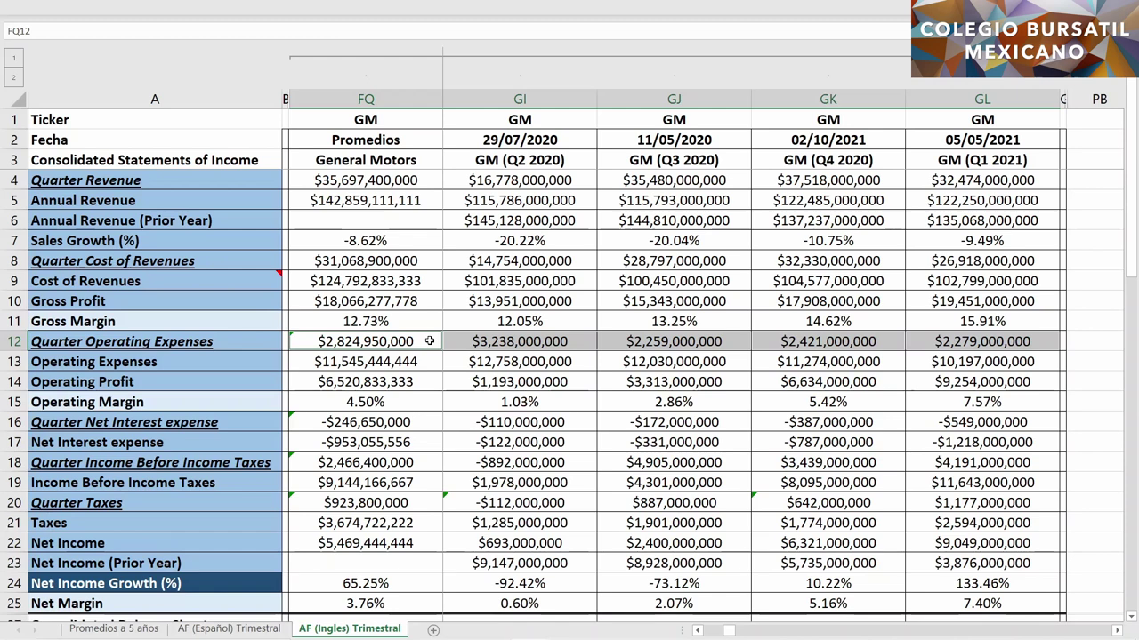
ctrl+click(916, 366)
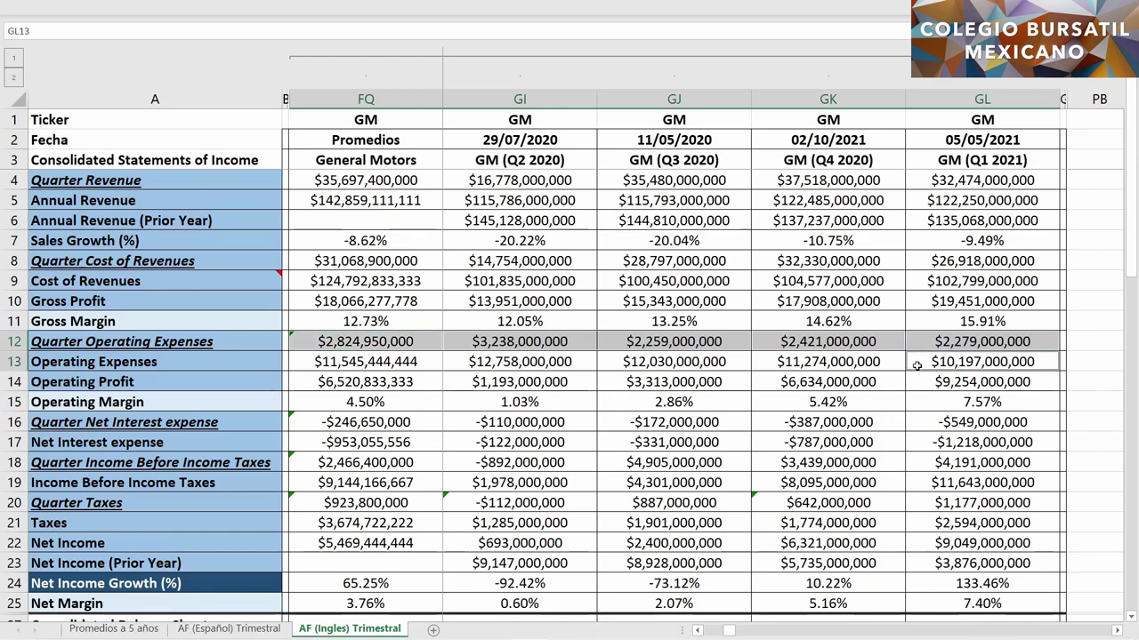
drag(916, 366, 577, 361)
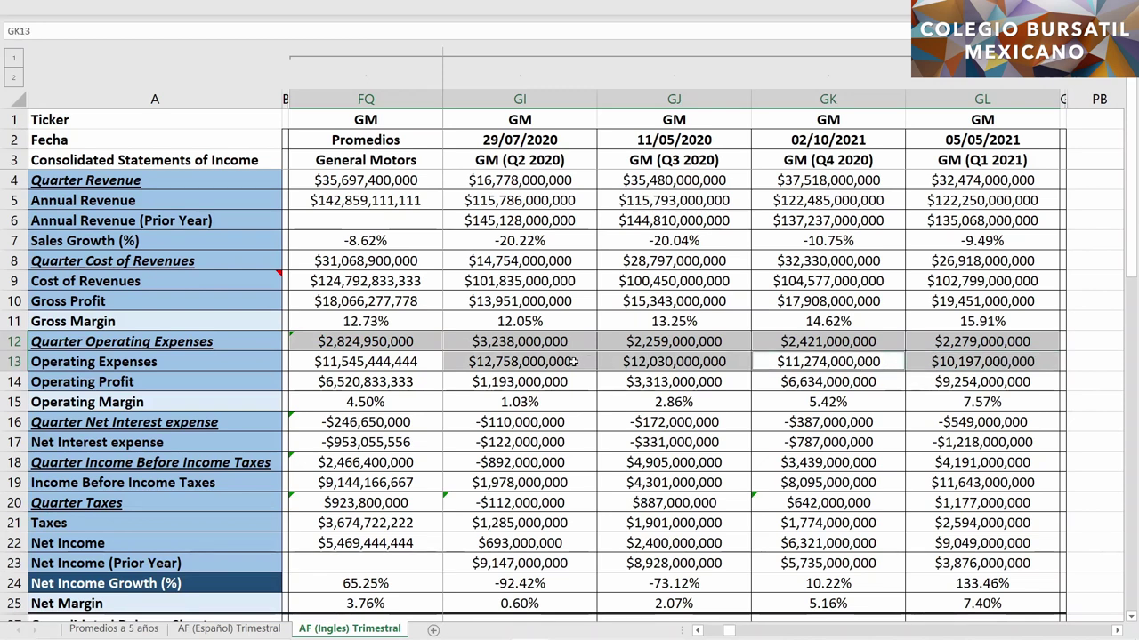
ctrl+click(429, 364)
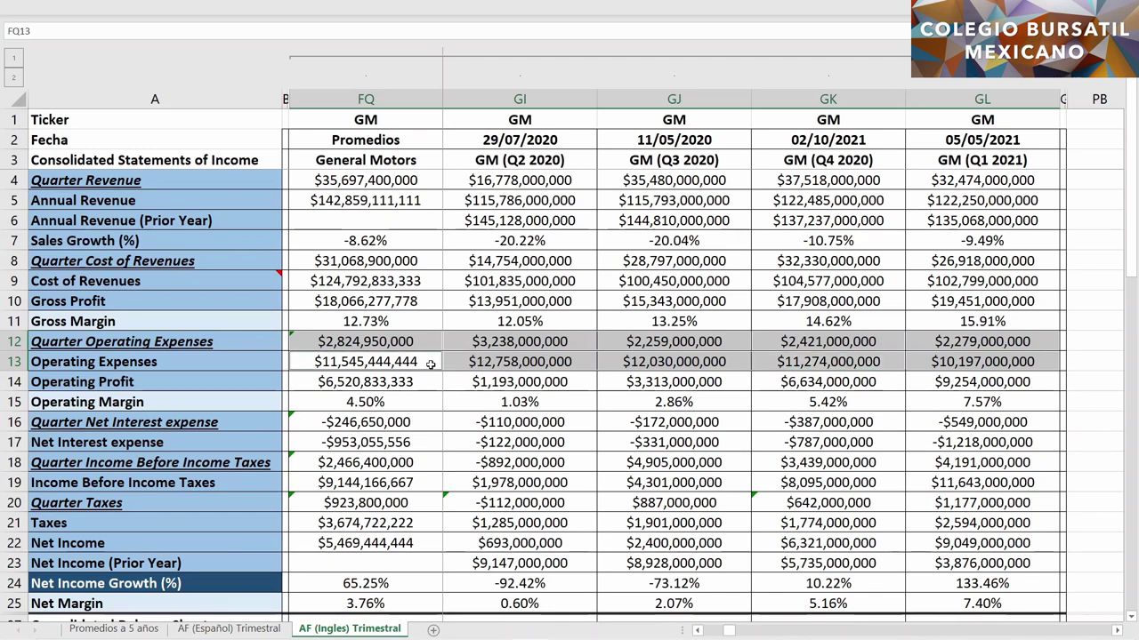
Step: Highlight Q1 2021 Gross Profit and Operating Expenses afresh, and compare Operating Profit across Q1 2021, the 2020 quarters and the average
click(925, 302)
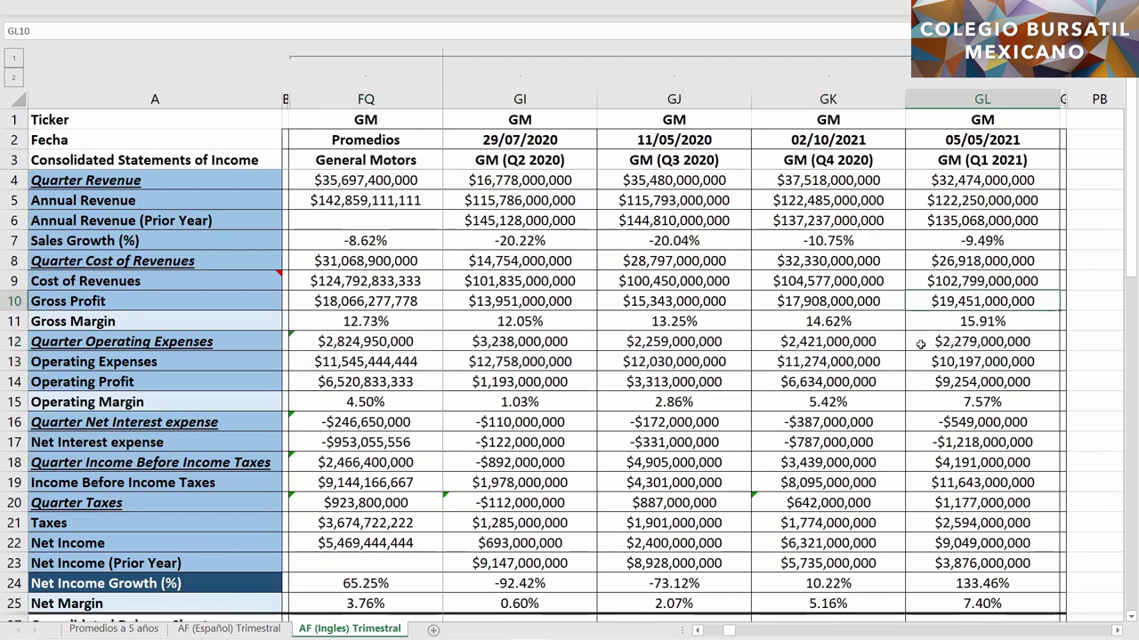
ctrl+click(923, 362)
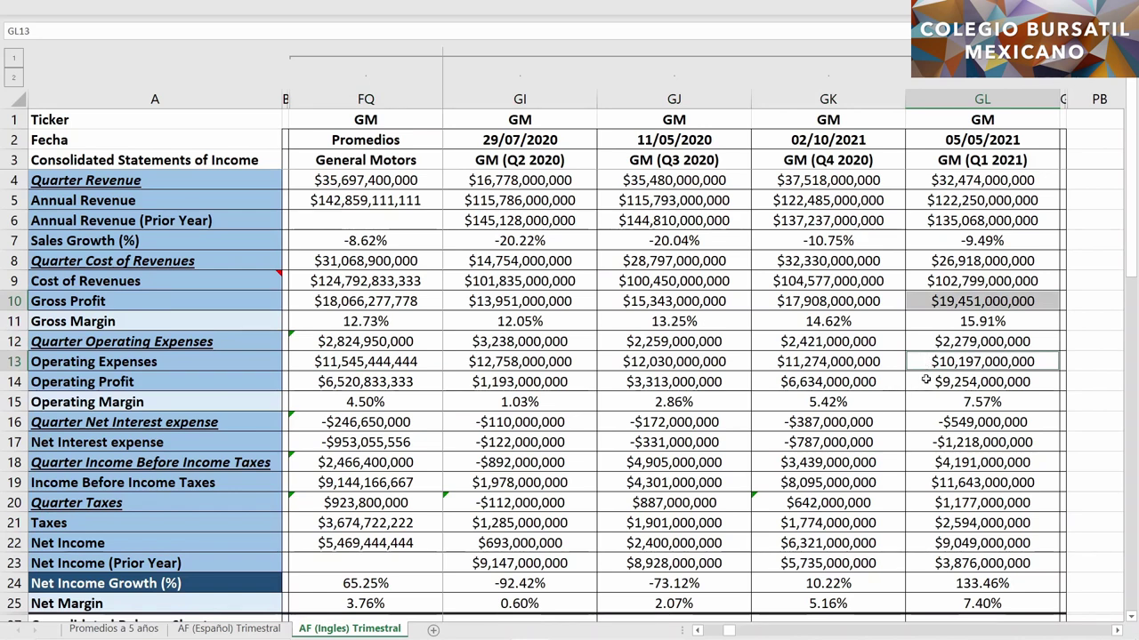
ctrl+click(926, 380)
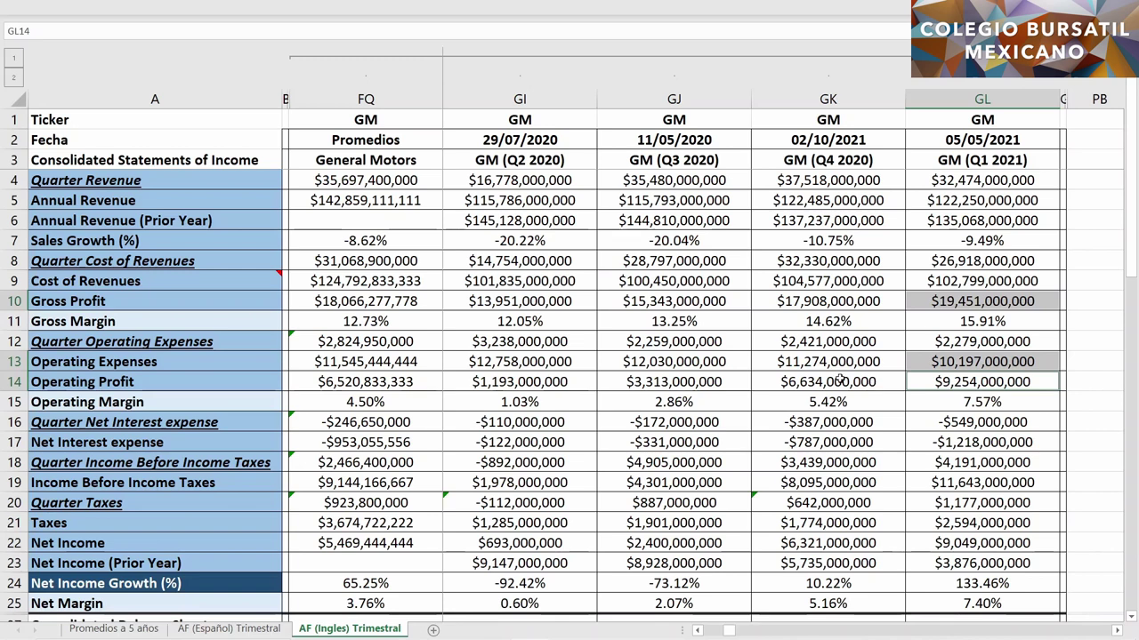
drag(845, 381, 539, 379)
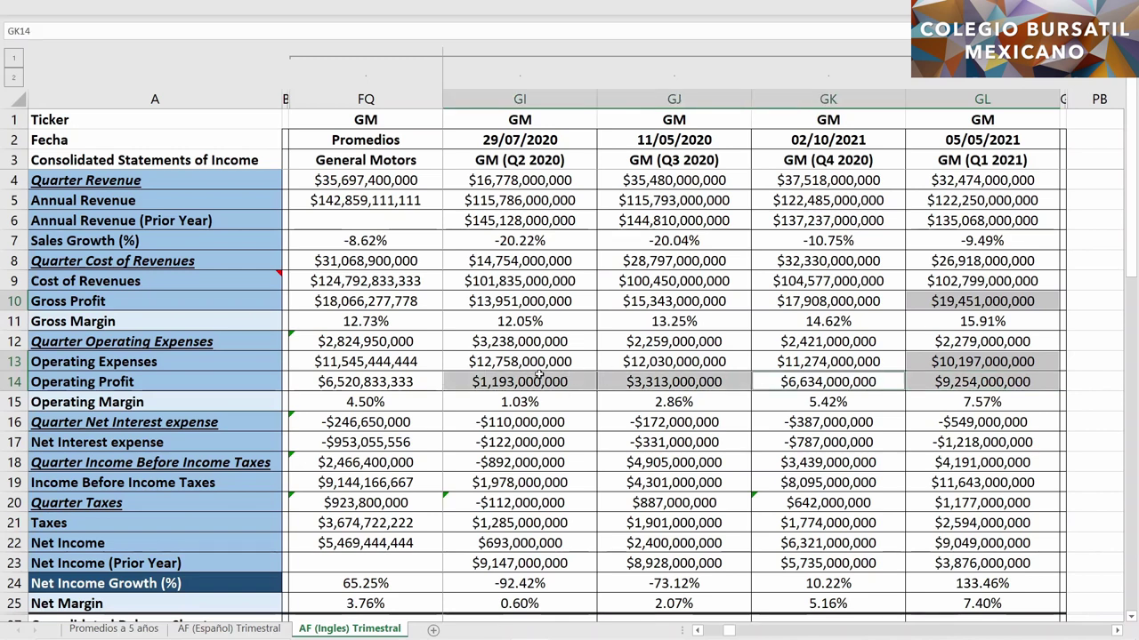
ctrl+click(435, 378)
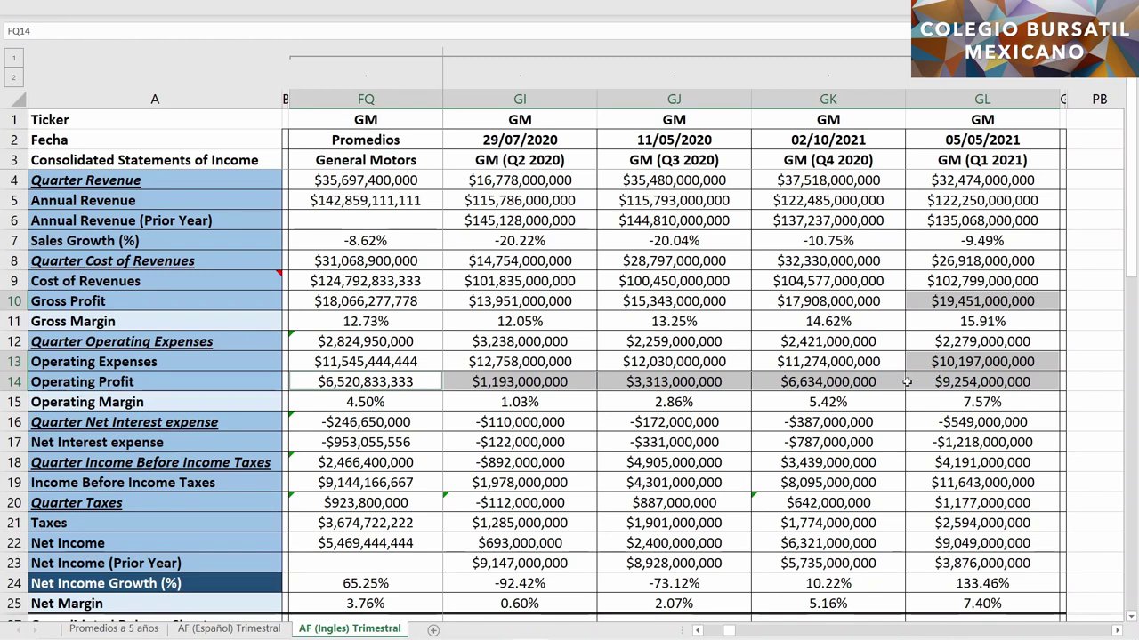
Step: Add the Operating Margin of Q1 2021, Q2 to Q4 2020 and the average to the highlighted cells
ctrl+click(935, 401)
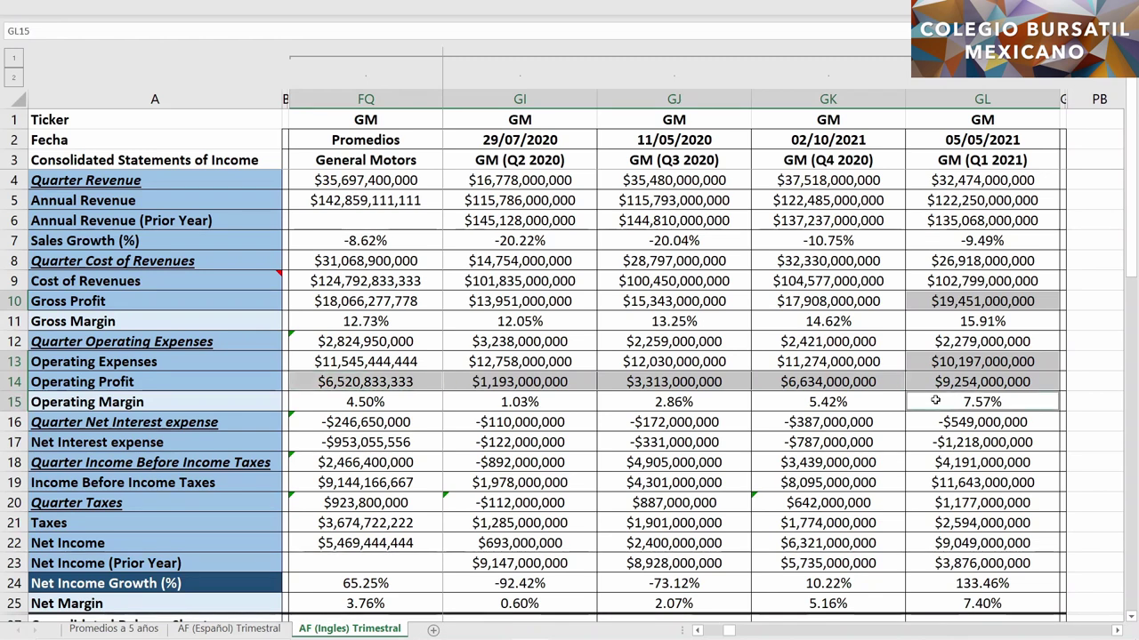
drag(770, 405, 590, 407)
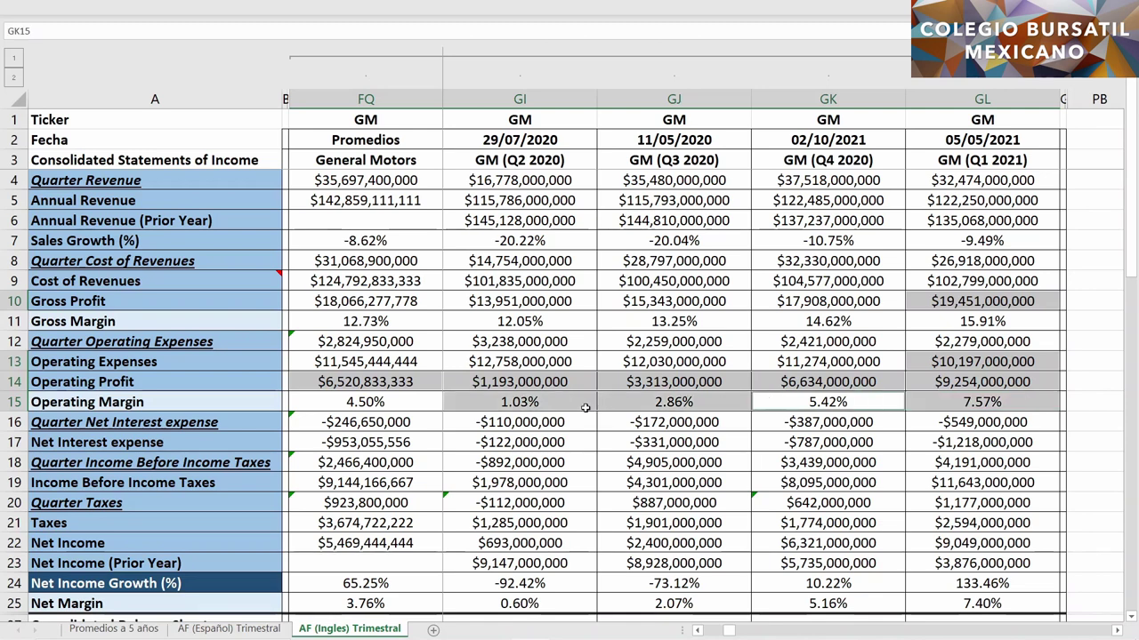
ctrl+click(420, 399)
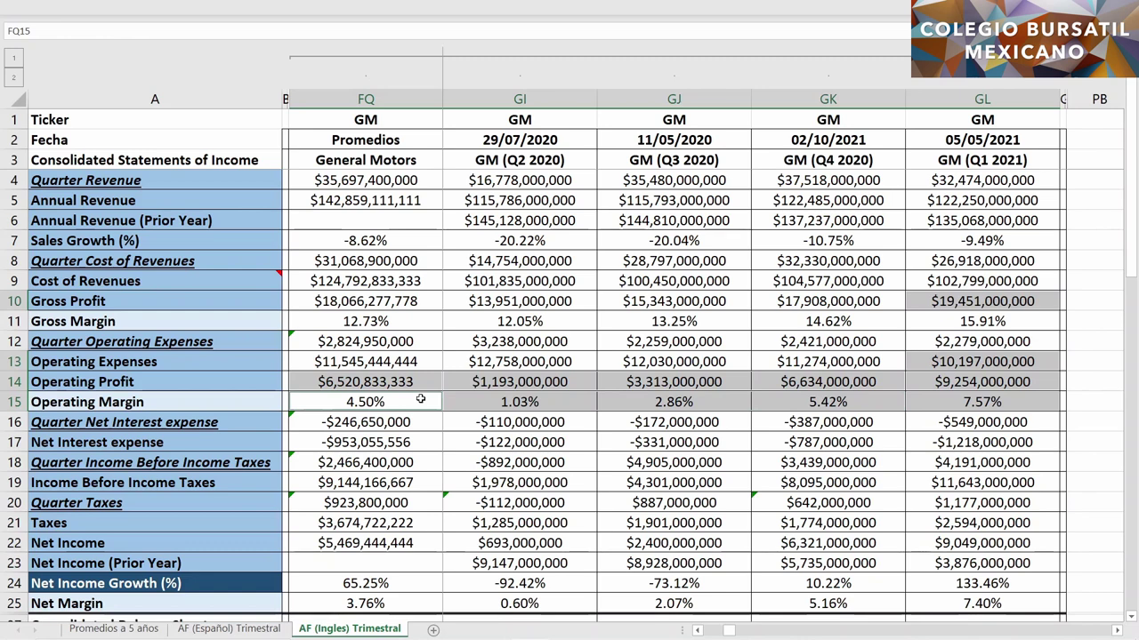
Step: Start a new highlight comparing quarterly and annual Net Interest expense across Q1 2021, Q2 to Q4 2020 and the average
click(925, 422)
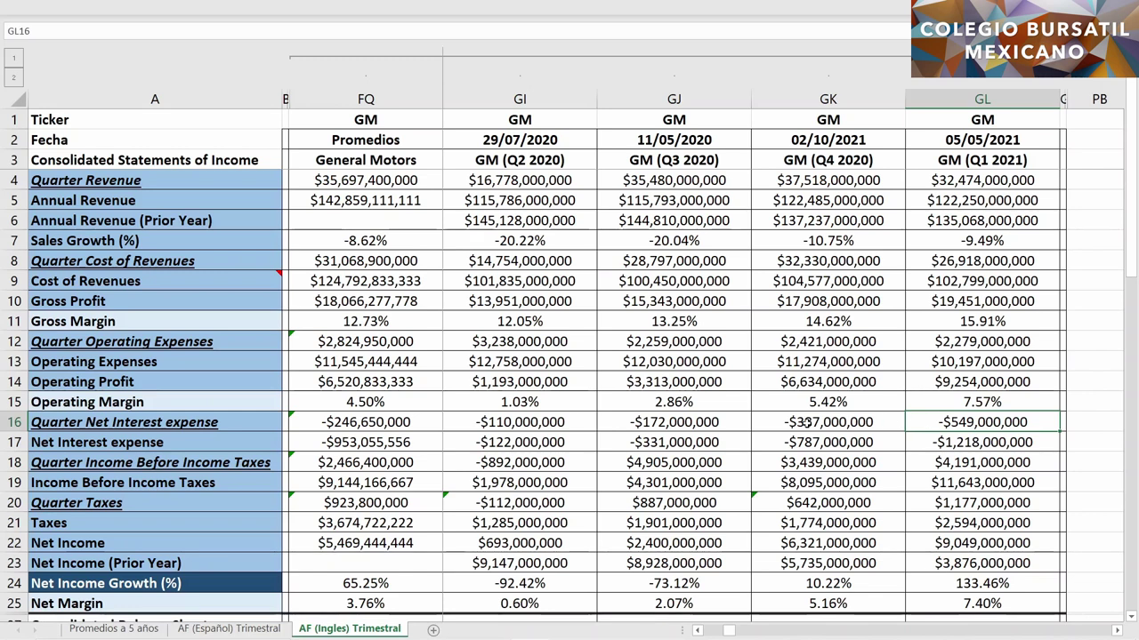
drag(806, 424, 420, 424)
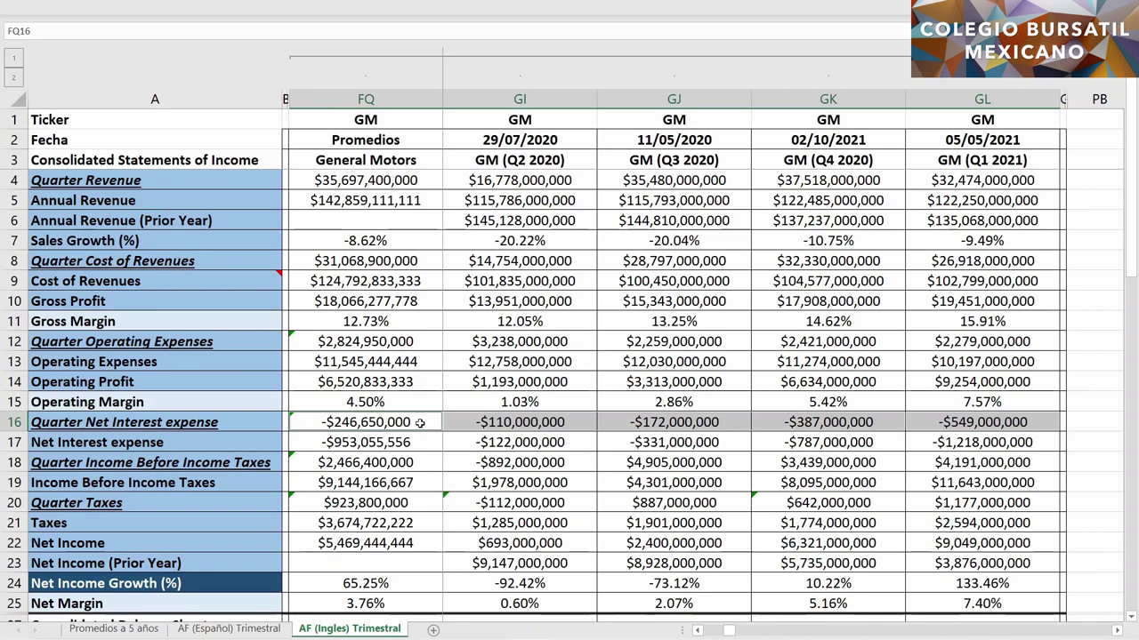
ctrl+click(921, 443)
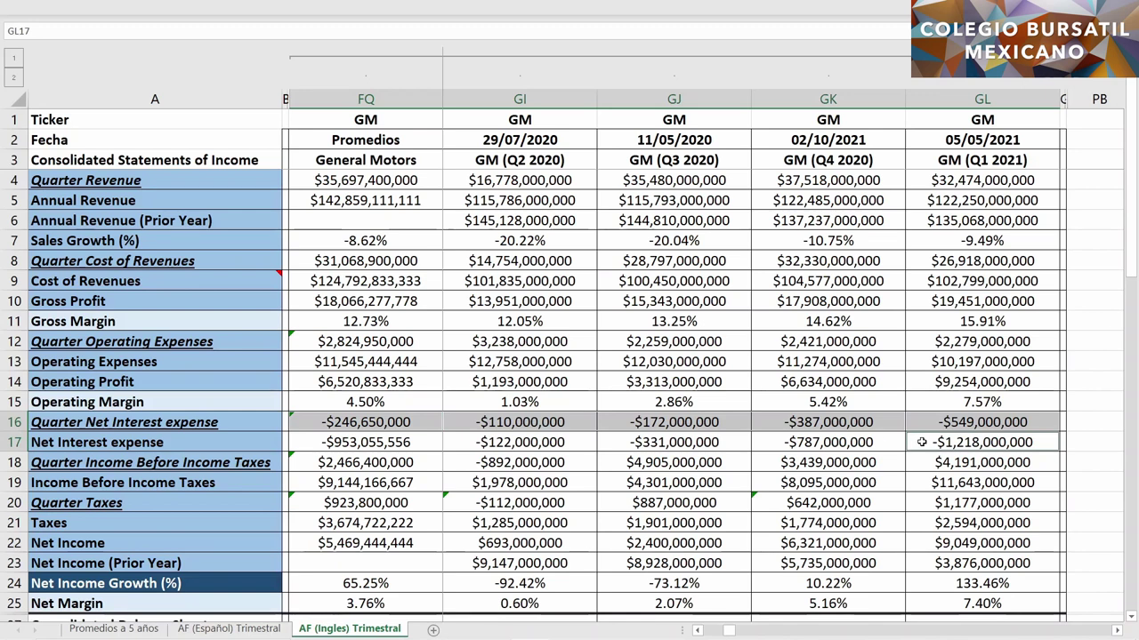
drag(856, 441, 543, 451)
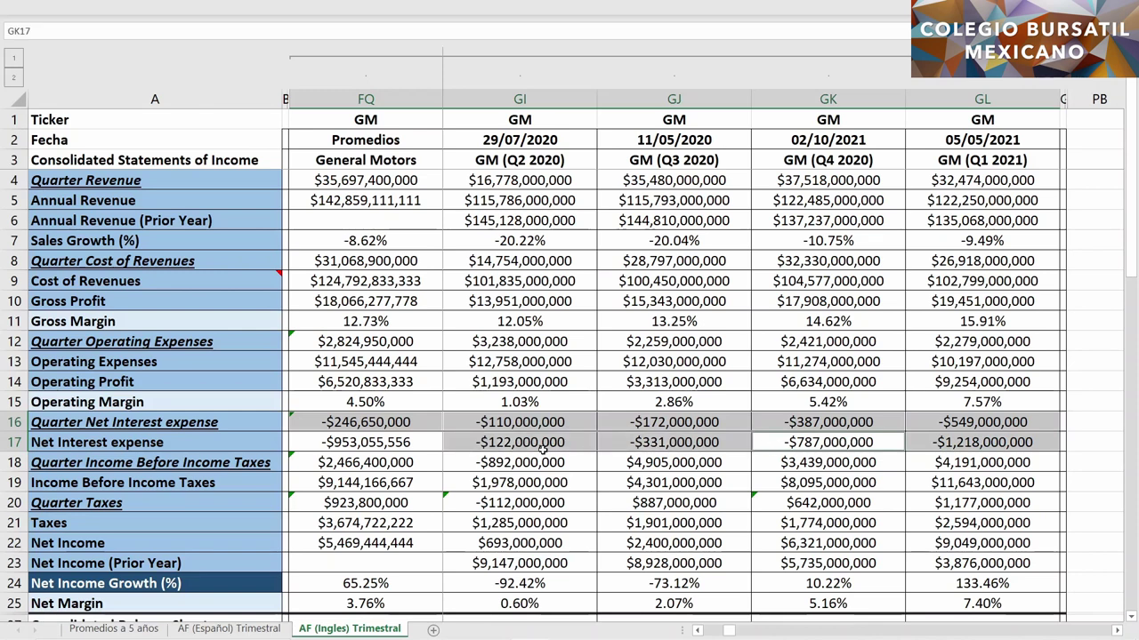
ctrl+click(424, 442)
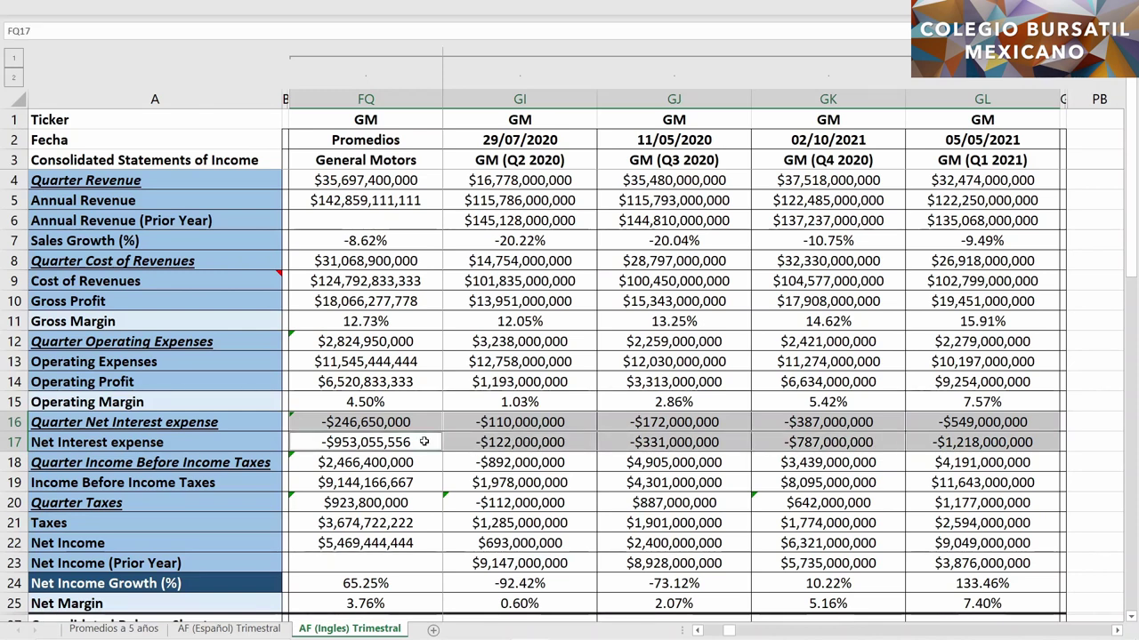
Step: Extend the highlight to Quarter Income Before Income Taxes for Q1 2021, each of the Q2 to Q4 2020 quarters and the average
ctrl+click(929, 460)
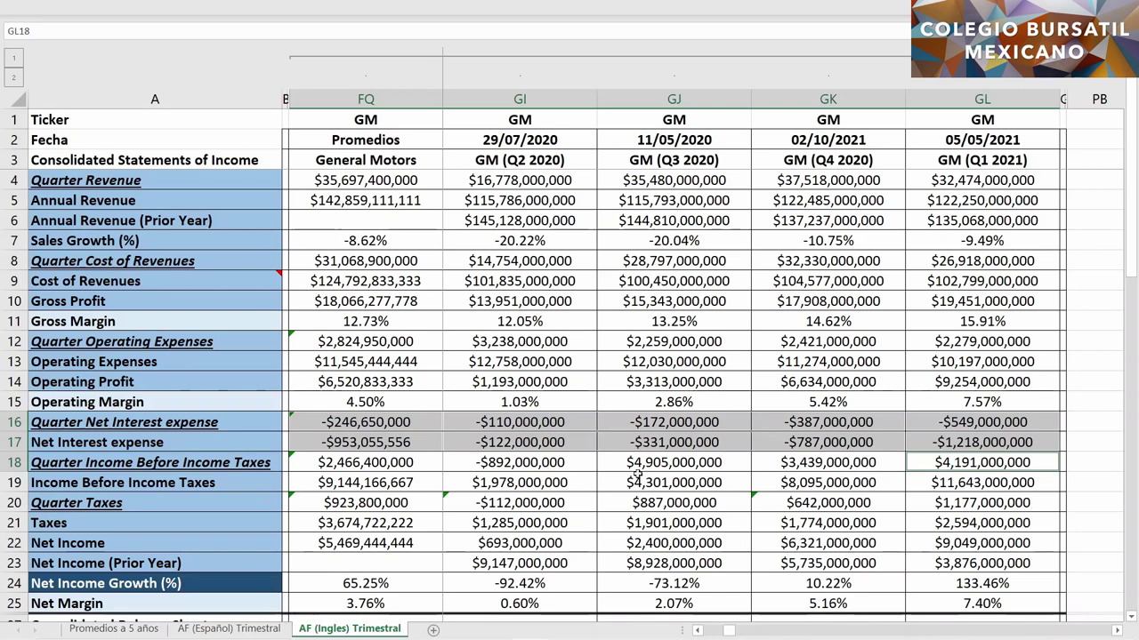
ctrl+click(576, 463)
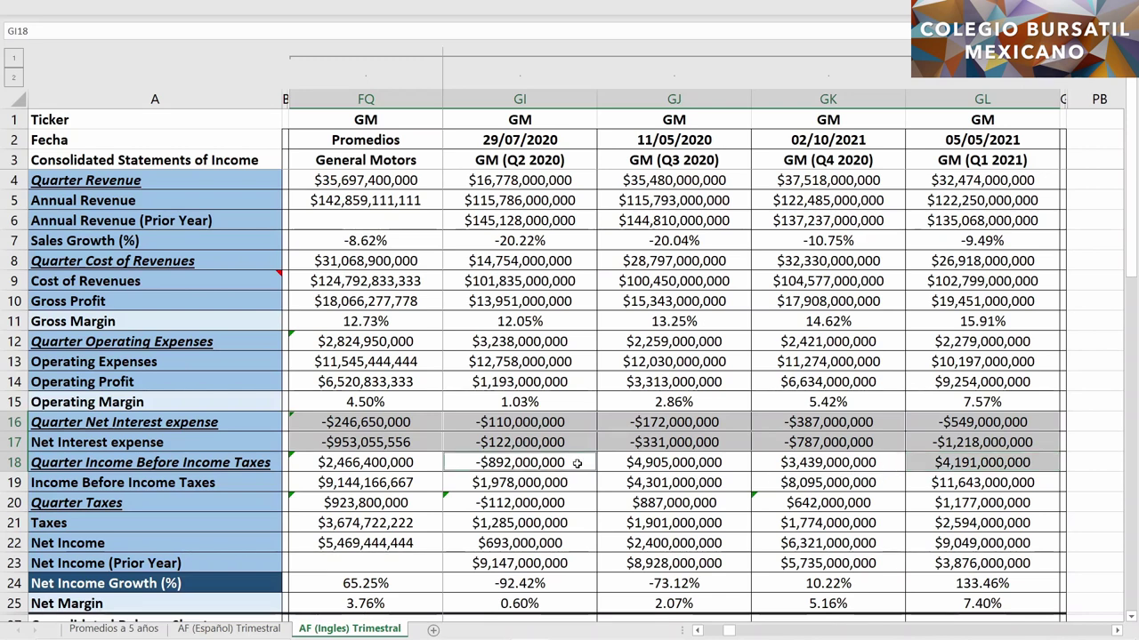
ctrl+click(772, 462)
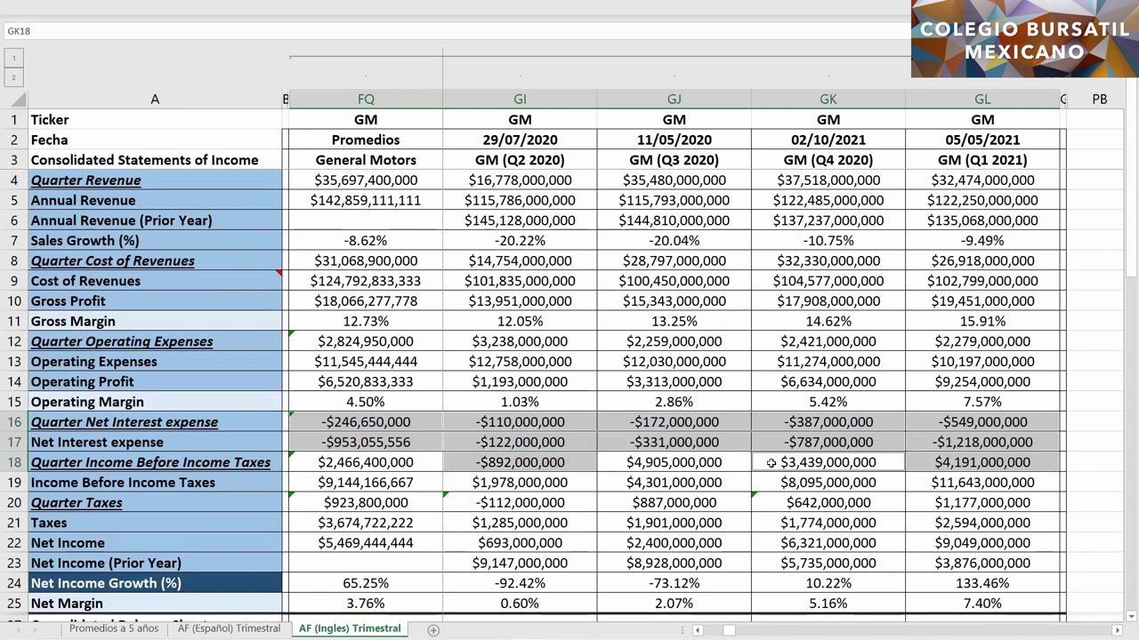
ctrl+click(425, 462)
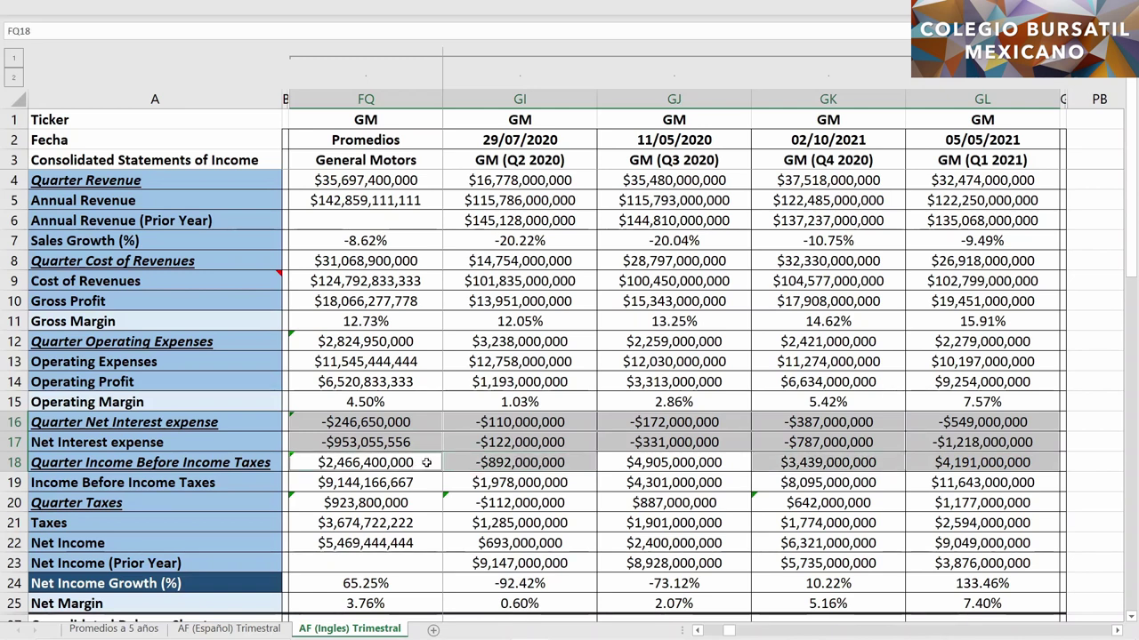
ctrl+click(735, 462)
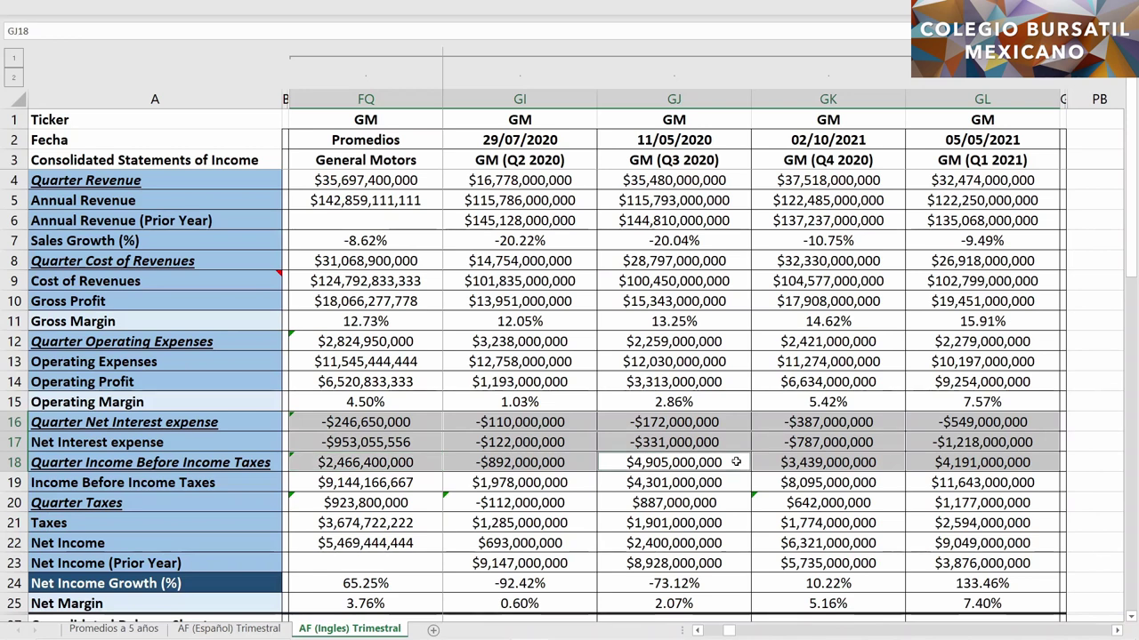
Step: Add annual Income Before Income Taxes for Q1 2021, Q2 to Q4 2020 and the average to the highlighted cells
ctrl+click(920, 483)
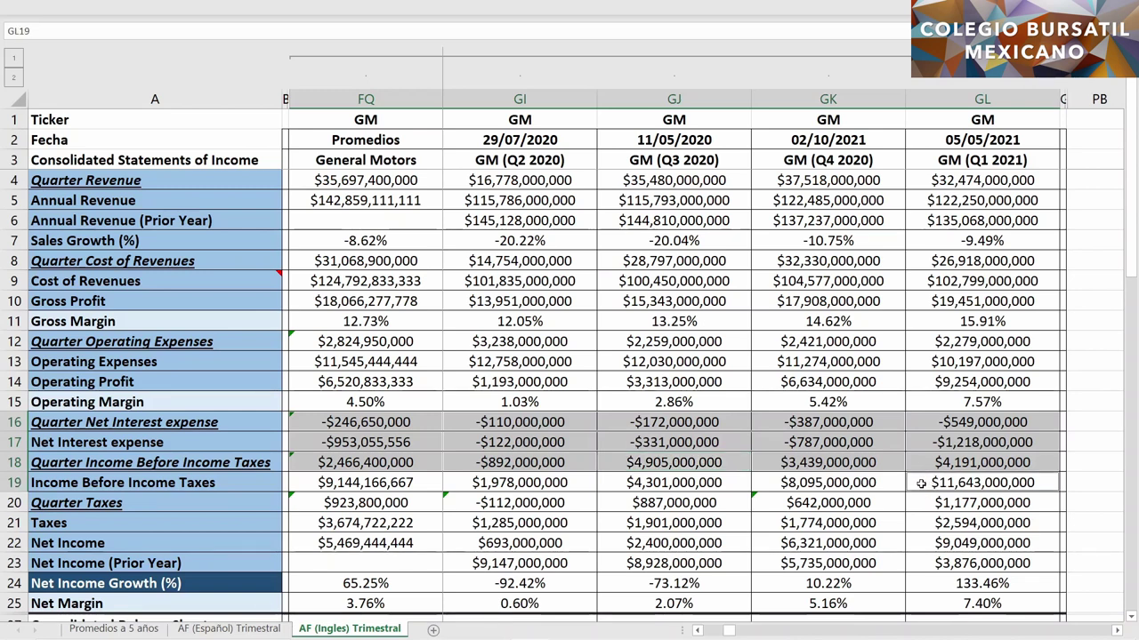
drag(790, 482, 572, 482)
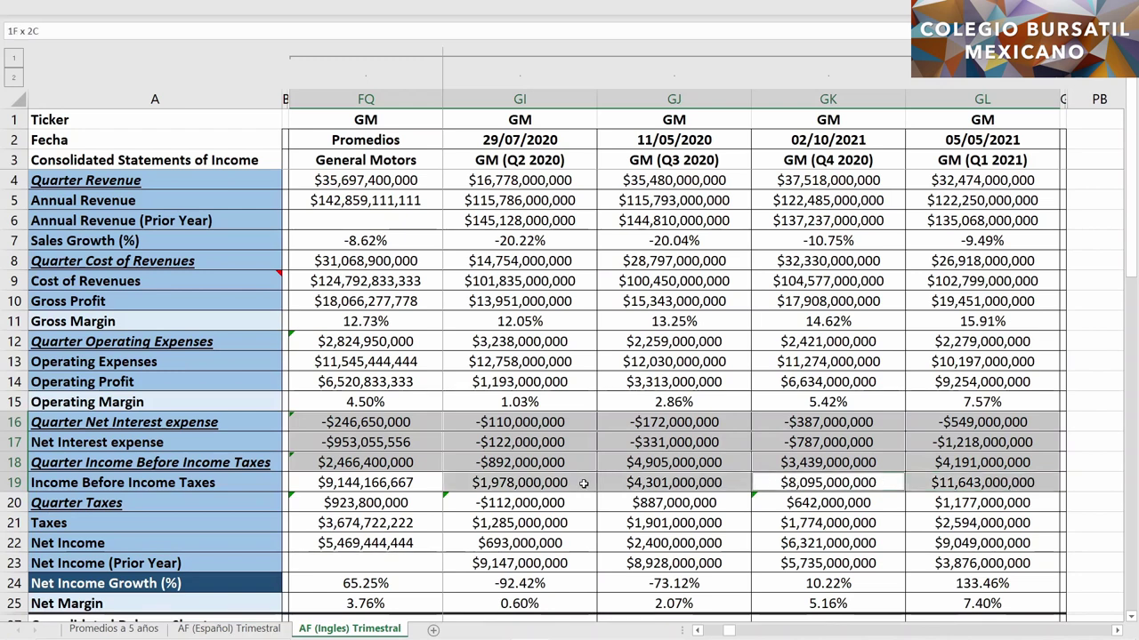
ctrl+click(422, 482)
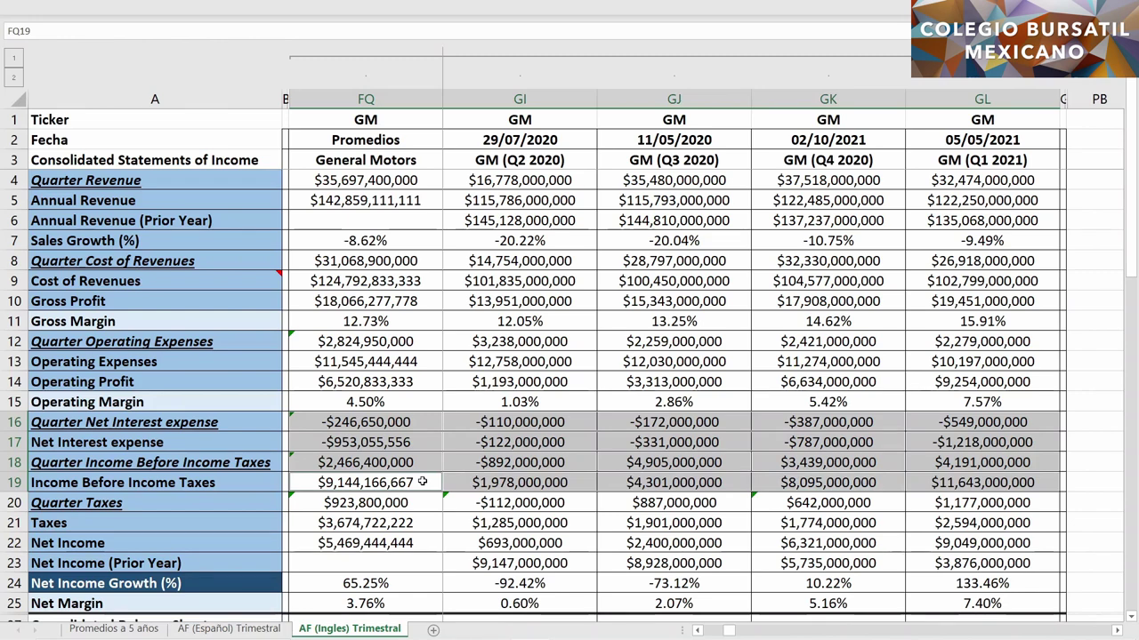
Step: Start a new highlight comparing Quarter Taxes and annual Taxes across Q1 2021, Q2 to Q4 2020 and the average
click(923, 500)
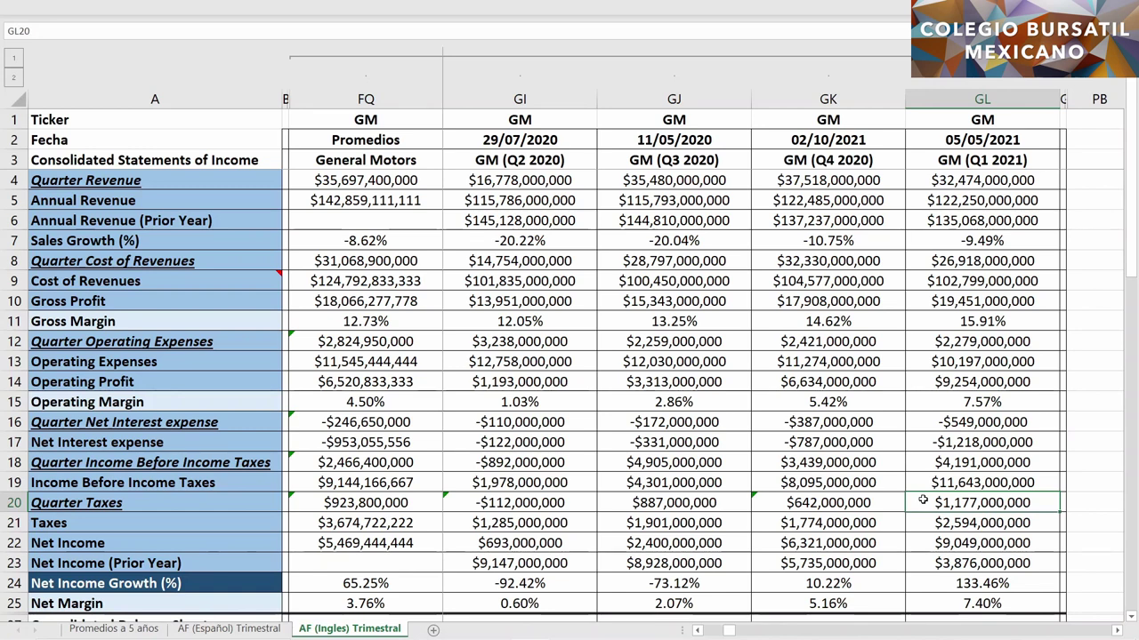
ctrl+click(754, 505)
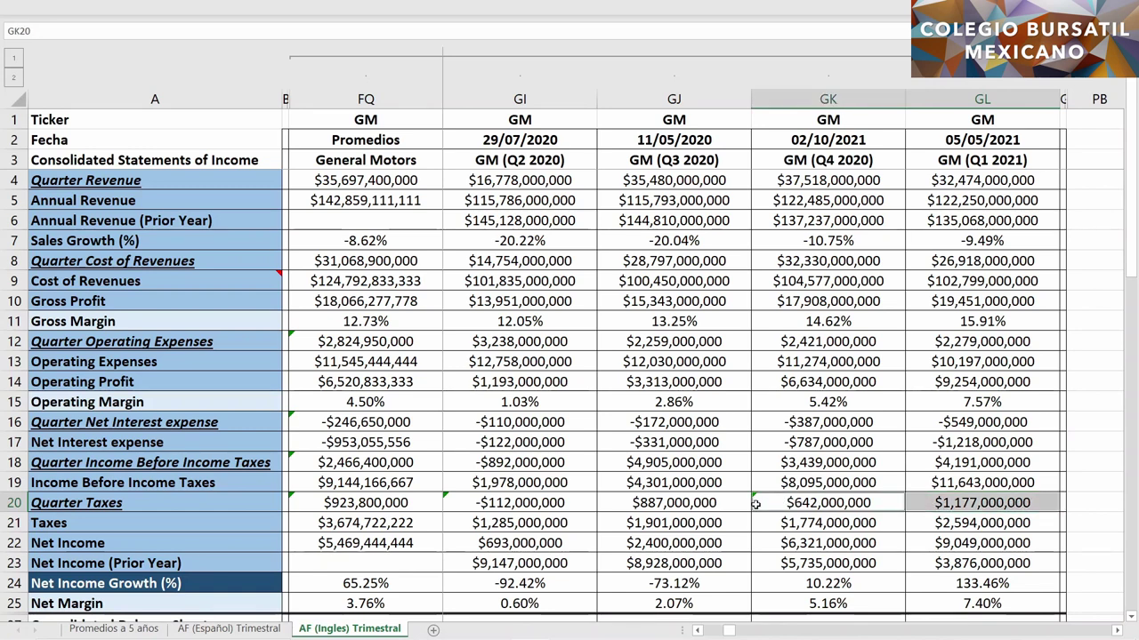
drag(755, 505, 520, 504)
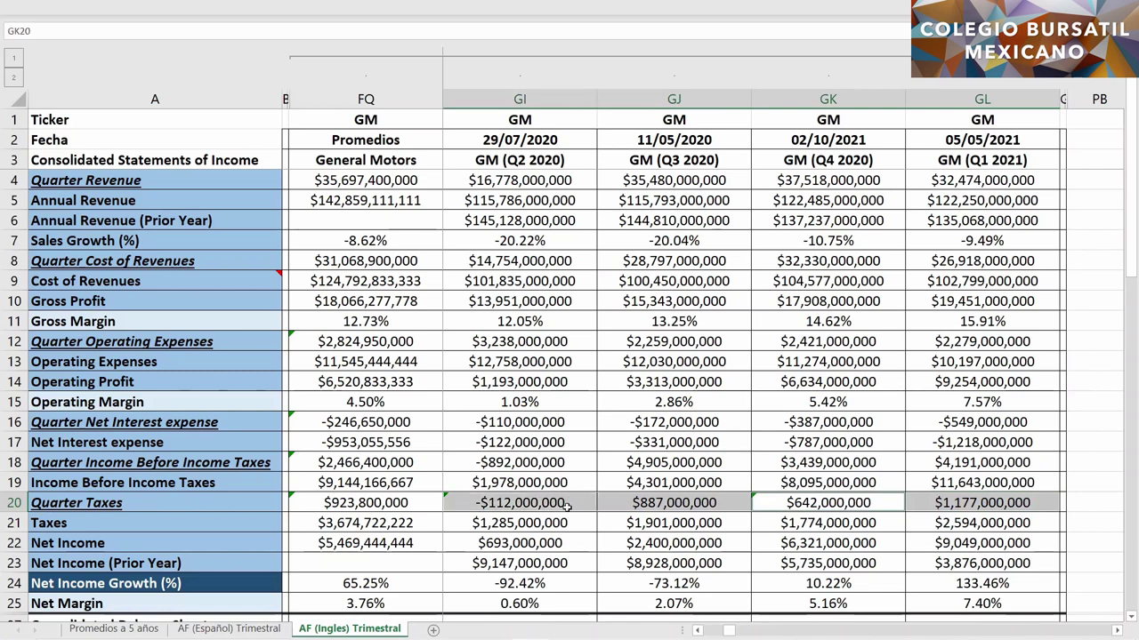
ctrl+click(420, 504)
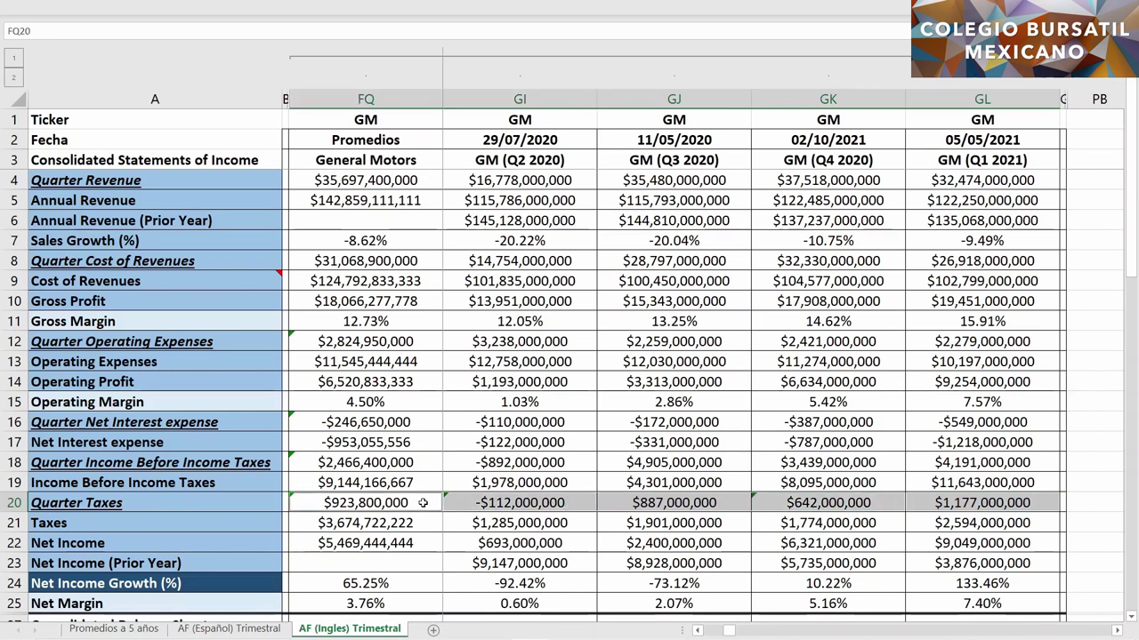
ctrl+click(927, 522)
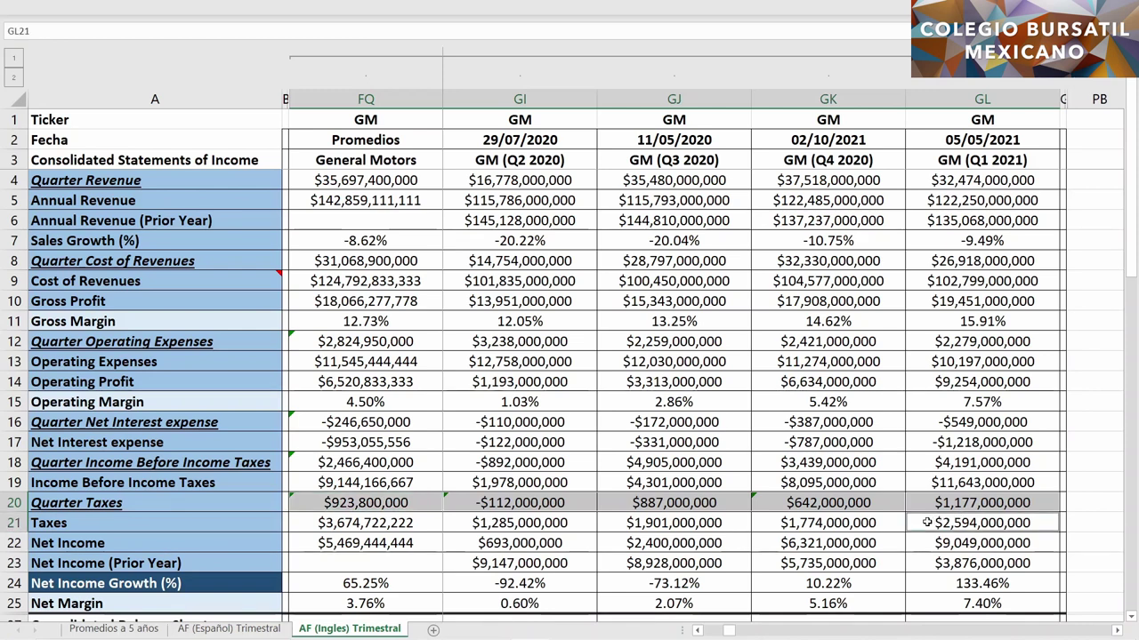
drag(788, 523, 566, 524)
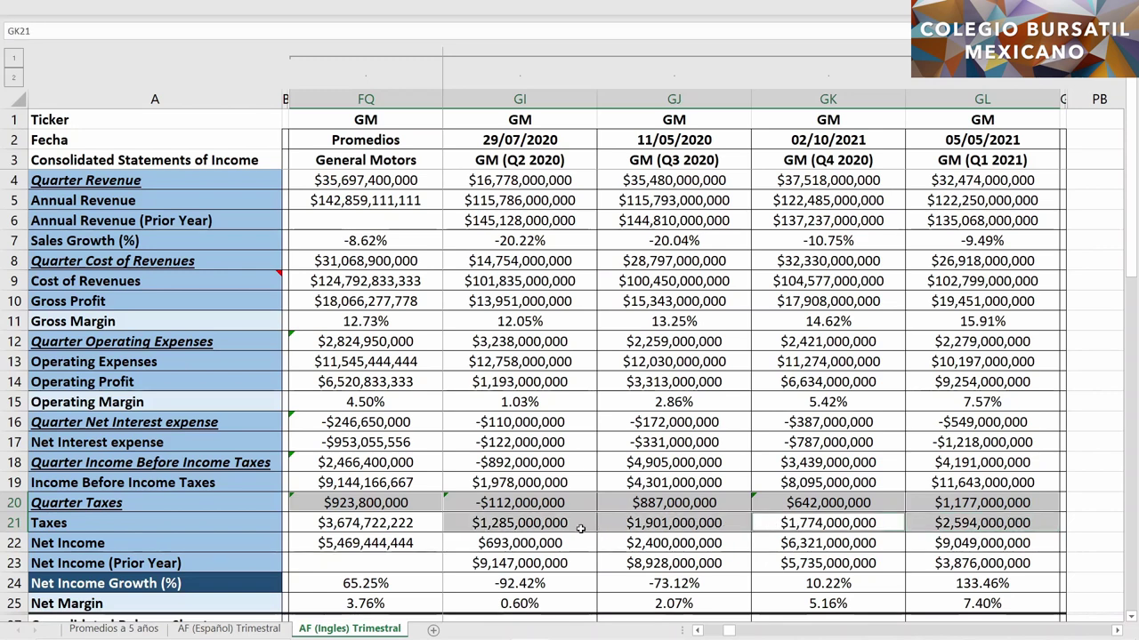
ctrl+click(426, 523)
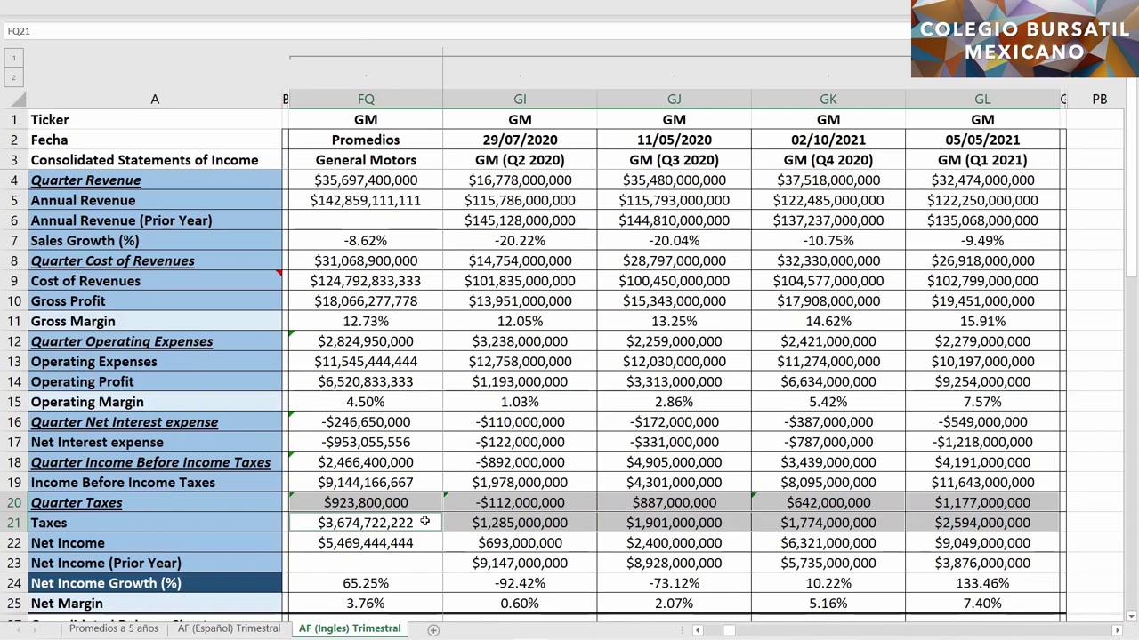
Step: Highlight Net Income afresh for Q1 2021, each of the Q2 to Q4 2020 quarters and the average
click(928, 542)
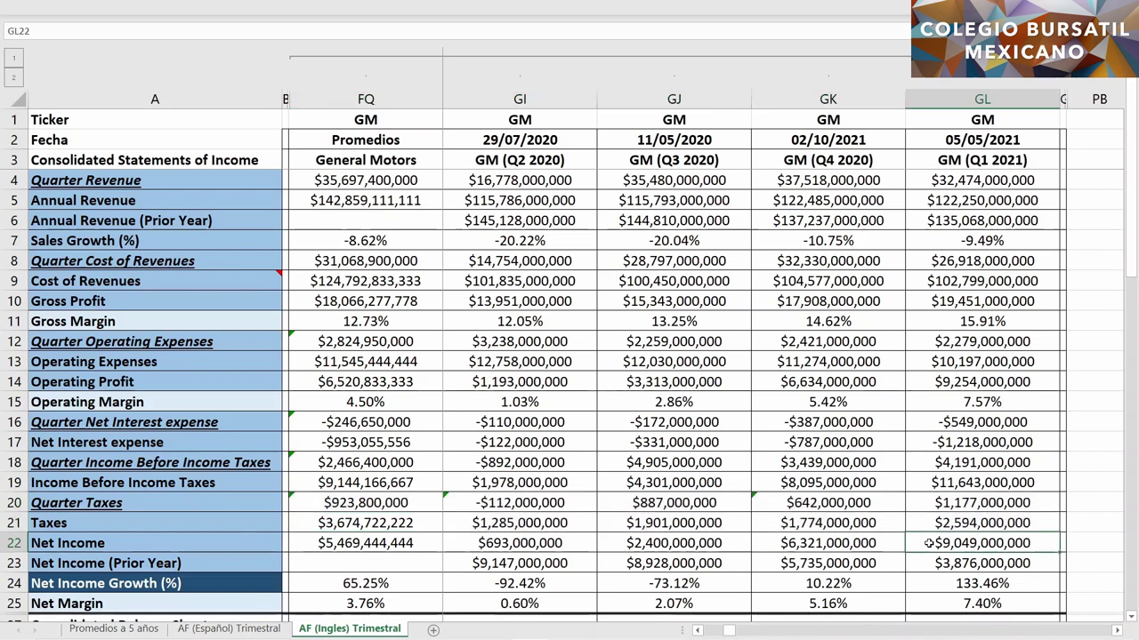
drag(812, 543, 556, 544)
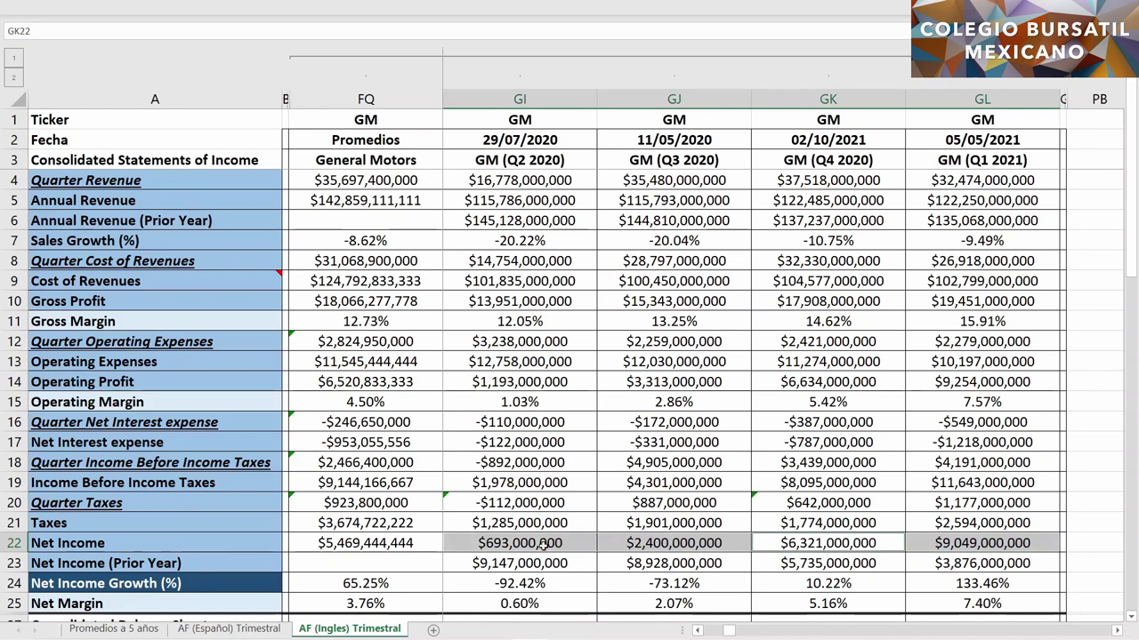
ctrl+click(432, 543)
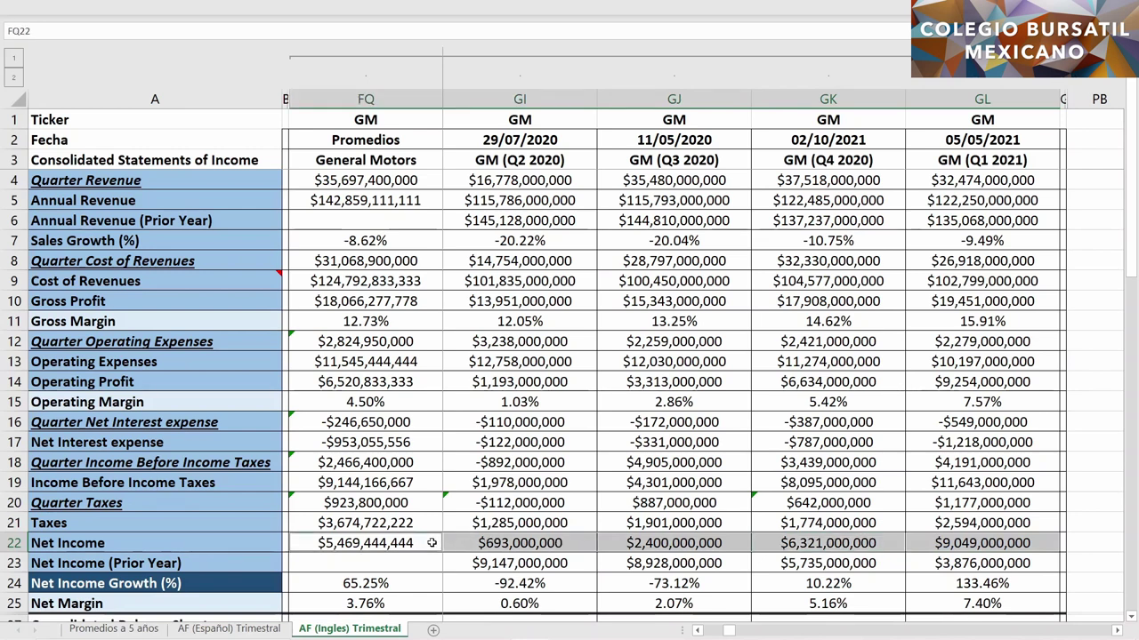
Step: Extend the highlight to Q1 2021 prior-year Net Income and to Net Income Growth for Q1 2021, Q2 to Q4 2020 and the average
click(919, 563)
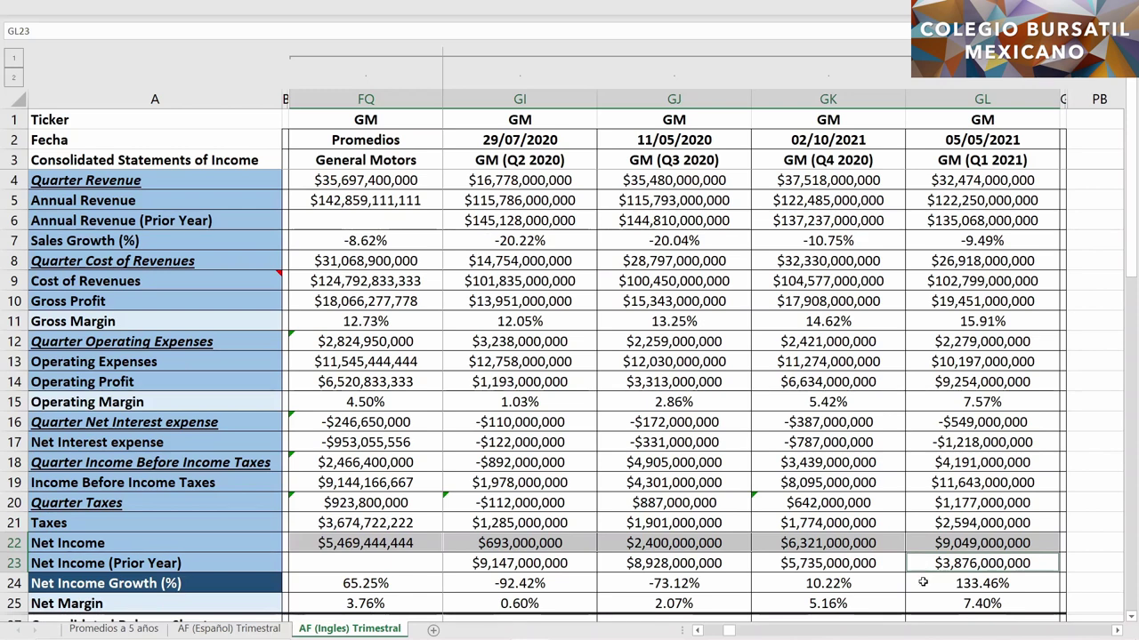
click(924, 583)
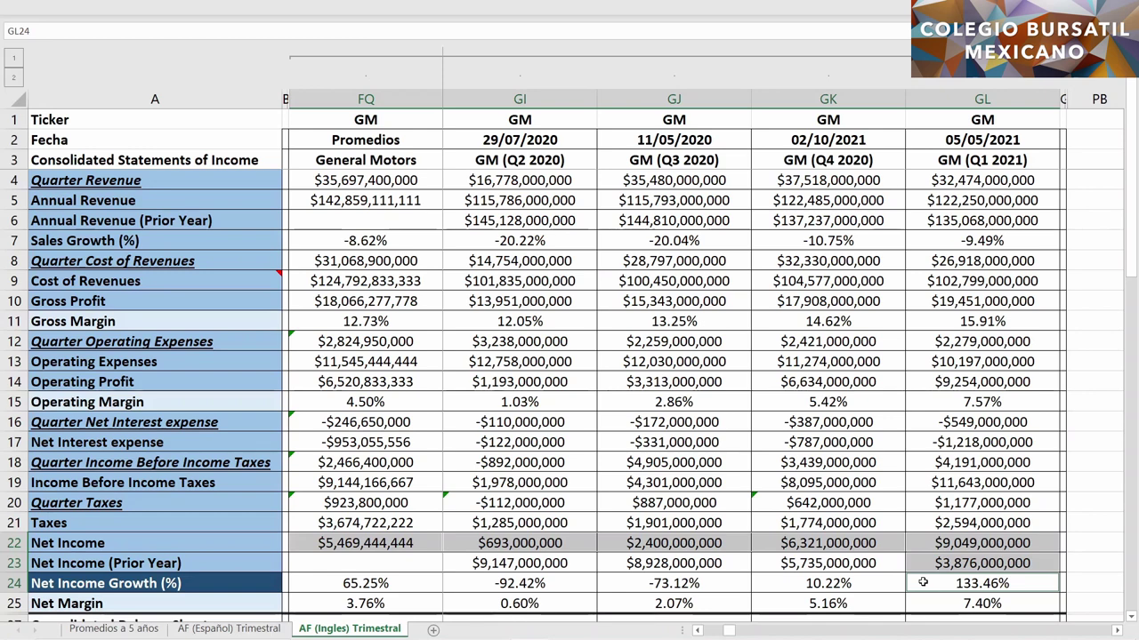
ctrl+click(868, 583)
drag(868, 584, 588, 584)
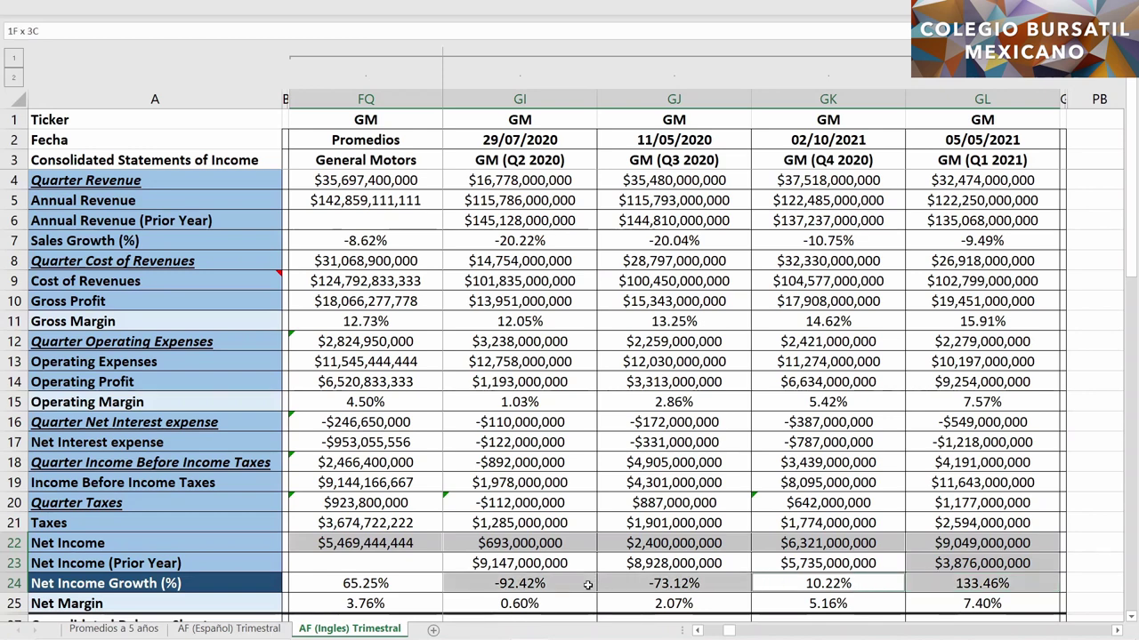
ctrl+click(404, 584)
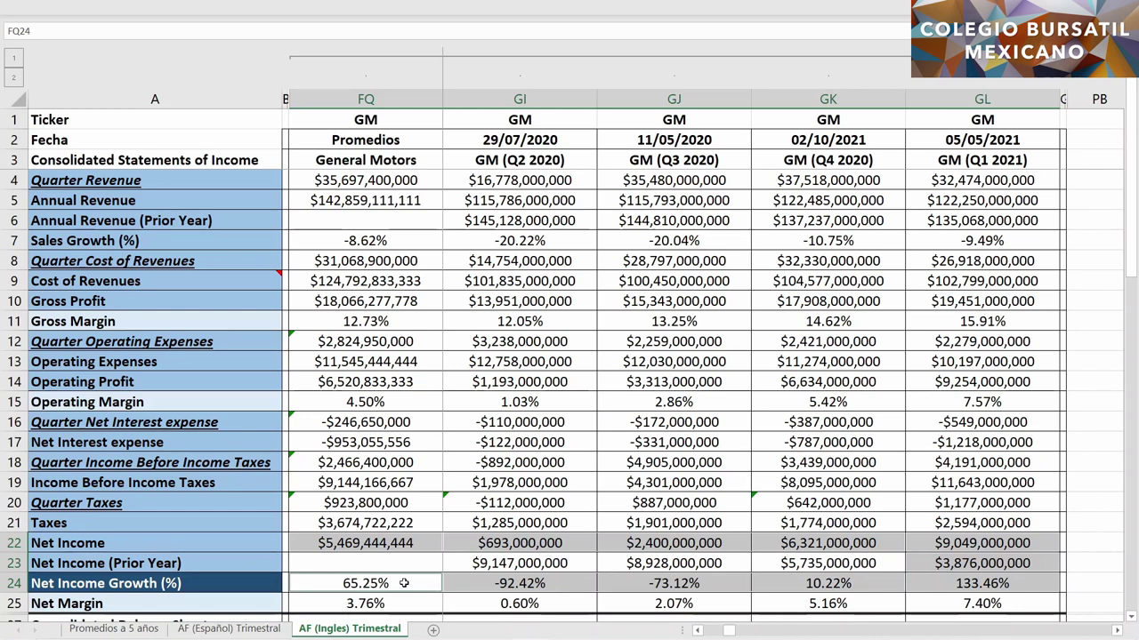
Step: Highlight Q1 2021 Net Income afresh and compare Net Margin across Q1 2021, Q2 to Q4 2020 and the average
click(928, 543)
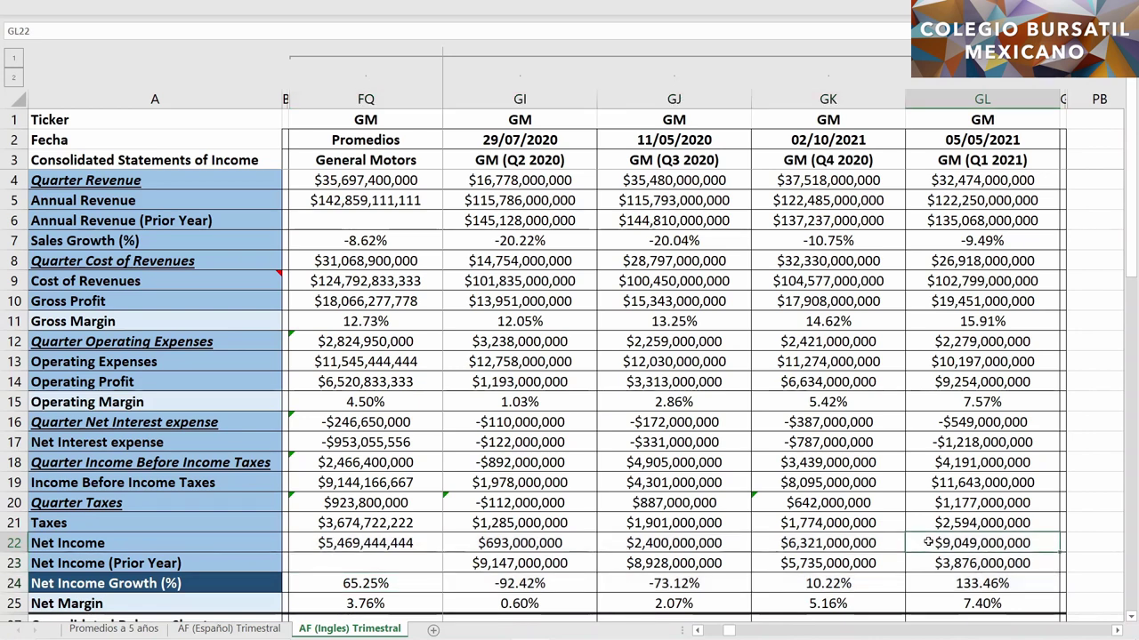
ctrl+click(928, 604)
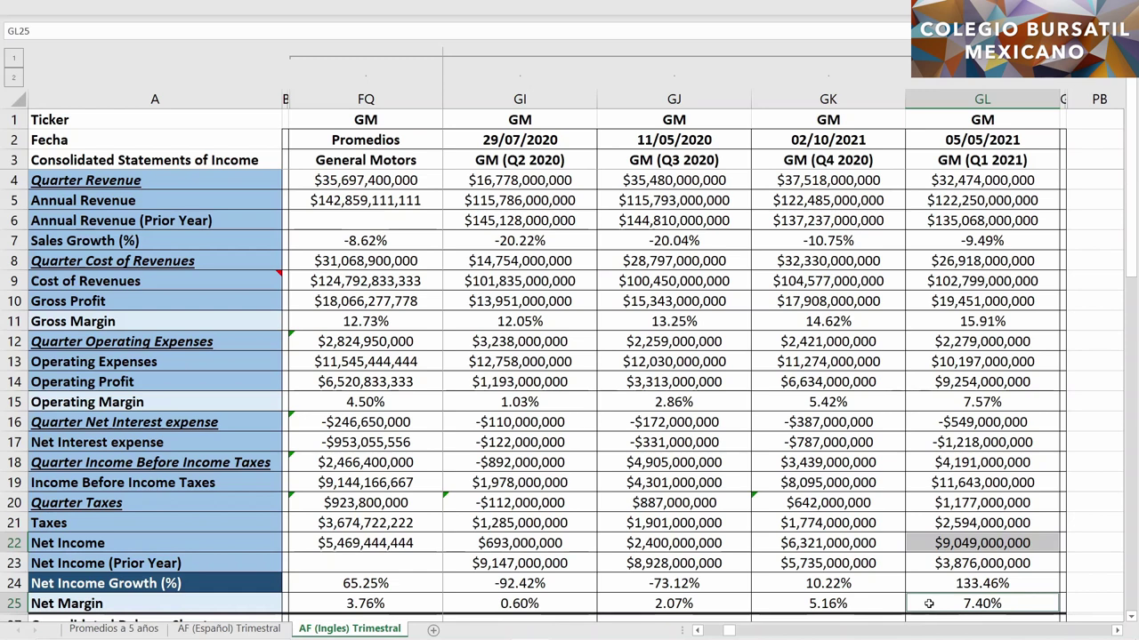
drag(822, 604, 560, 611)
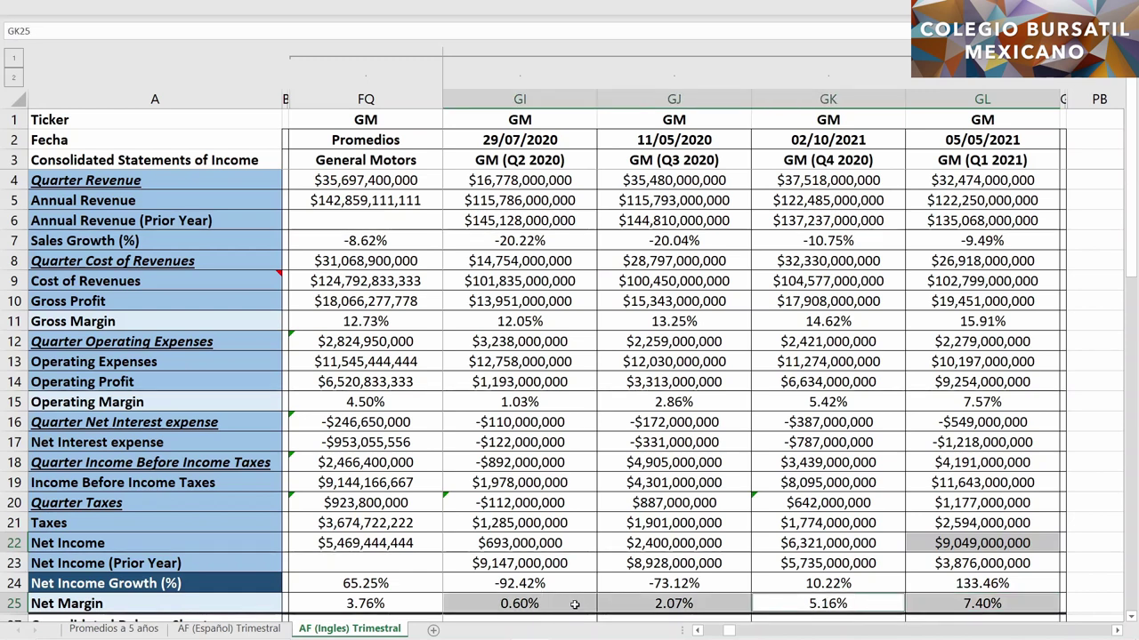
ctrl+click(415, 602)
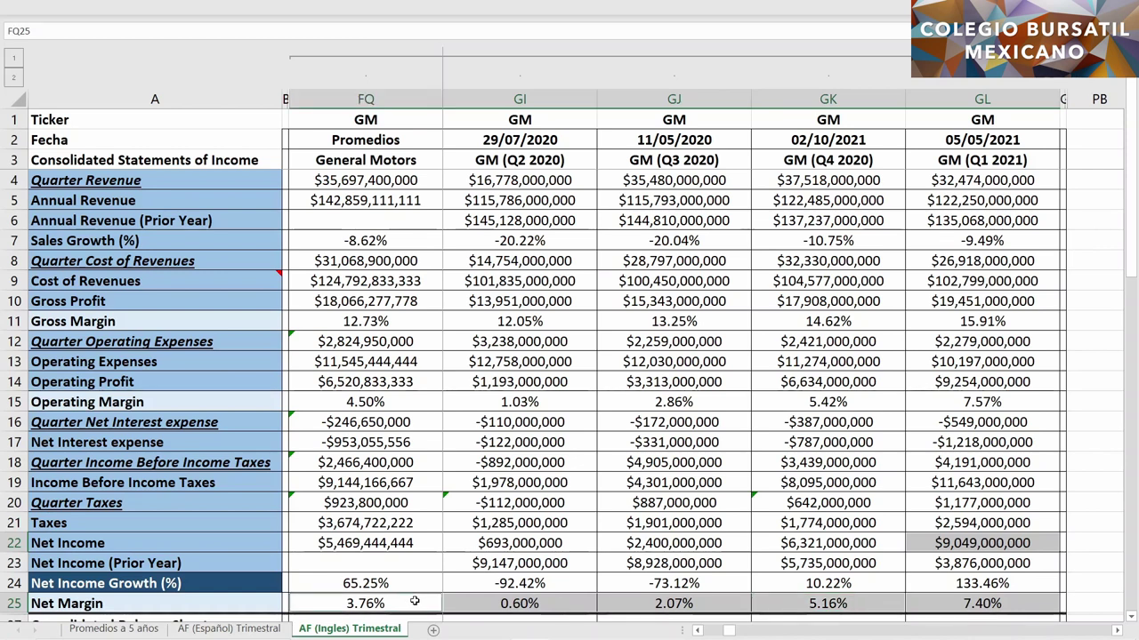
Step: Highlight Q1 2021 Net Margin together with annual Cost of Revenues, Operating Expenses, Taxes, Net Interest expense, Annual Revenue and Net Income
click(930, 602)
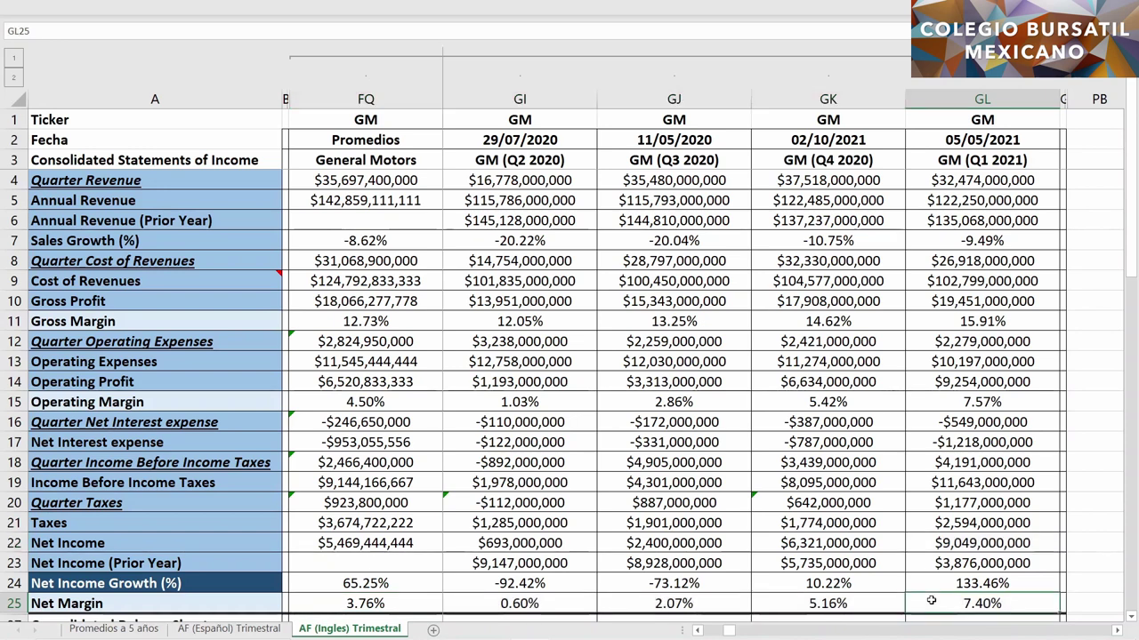
ctrl+click(918, 281)
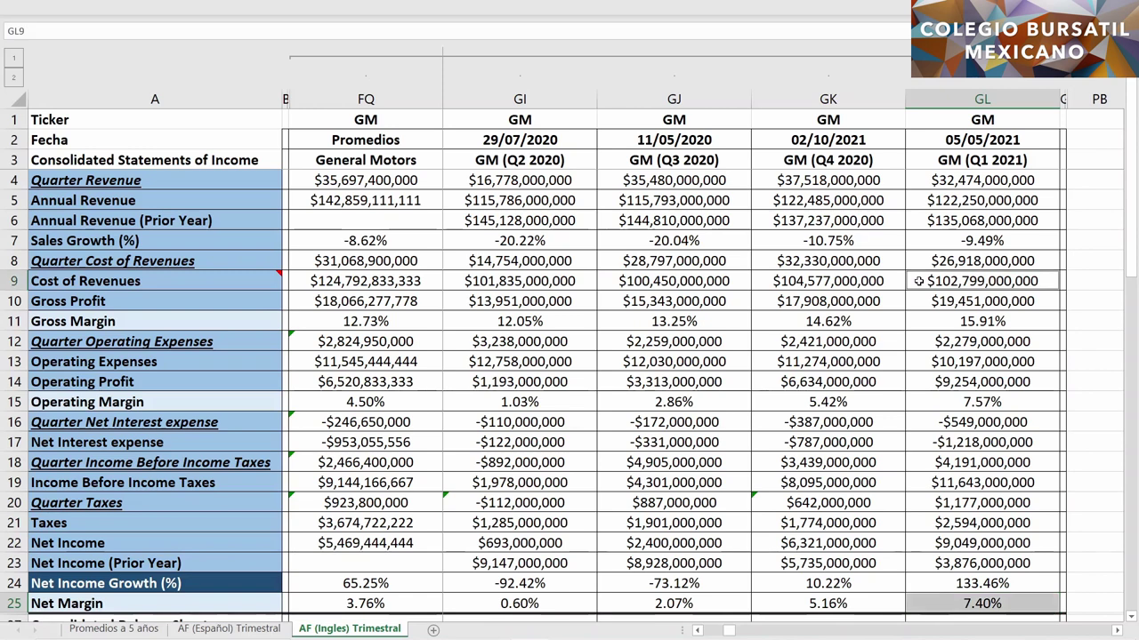
ctrl+click(918, 358)
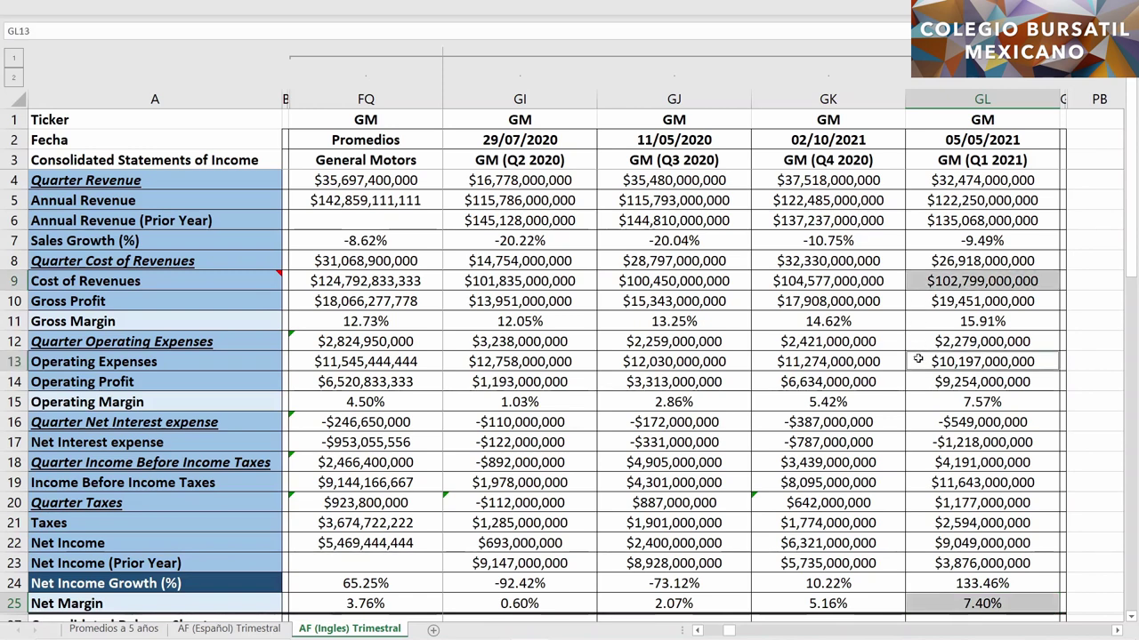
ctrl+click(925, 523)
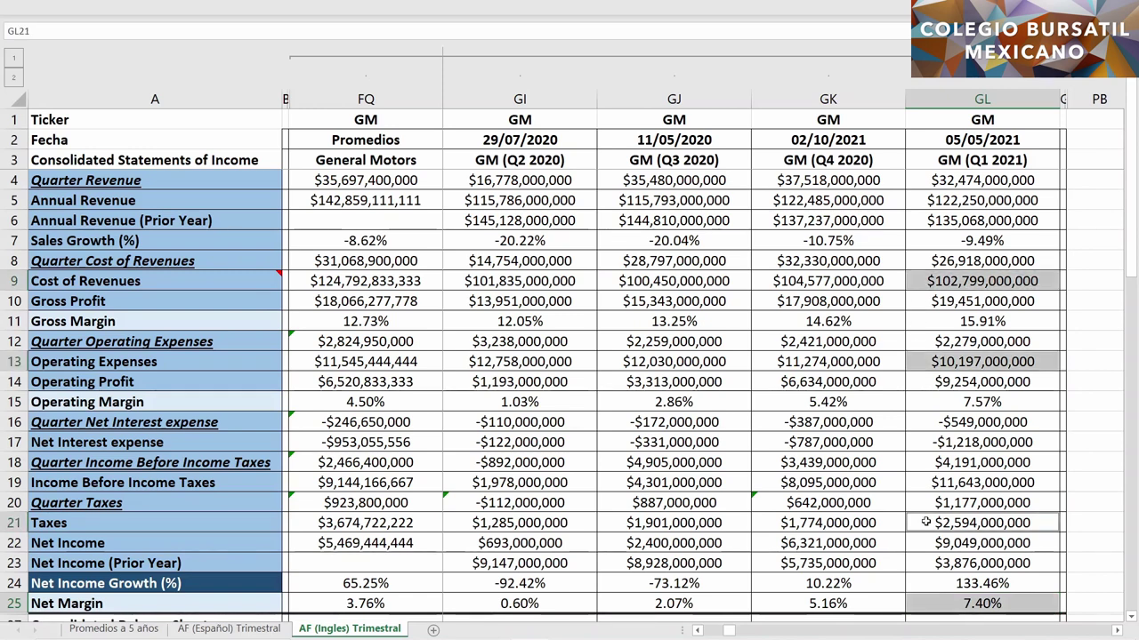
ctrl+click(926, 442)
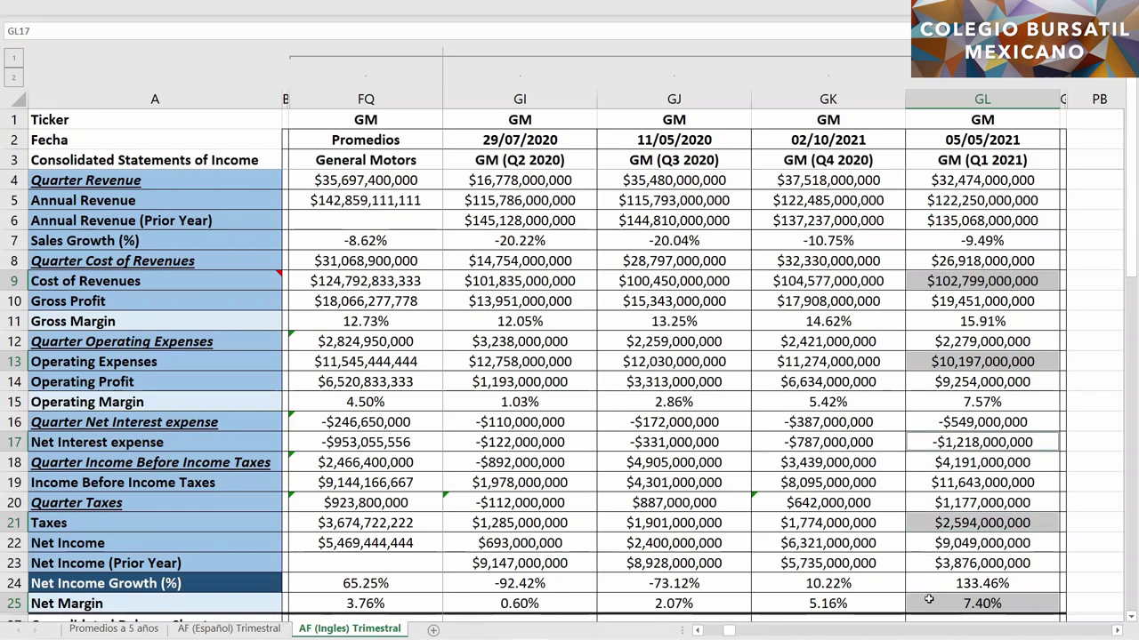
ctrl+click(919, 200)
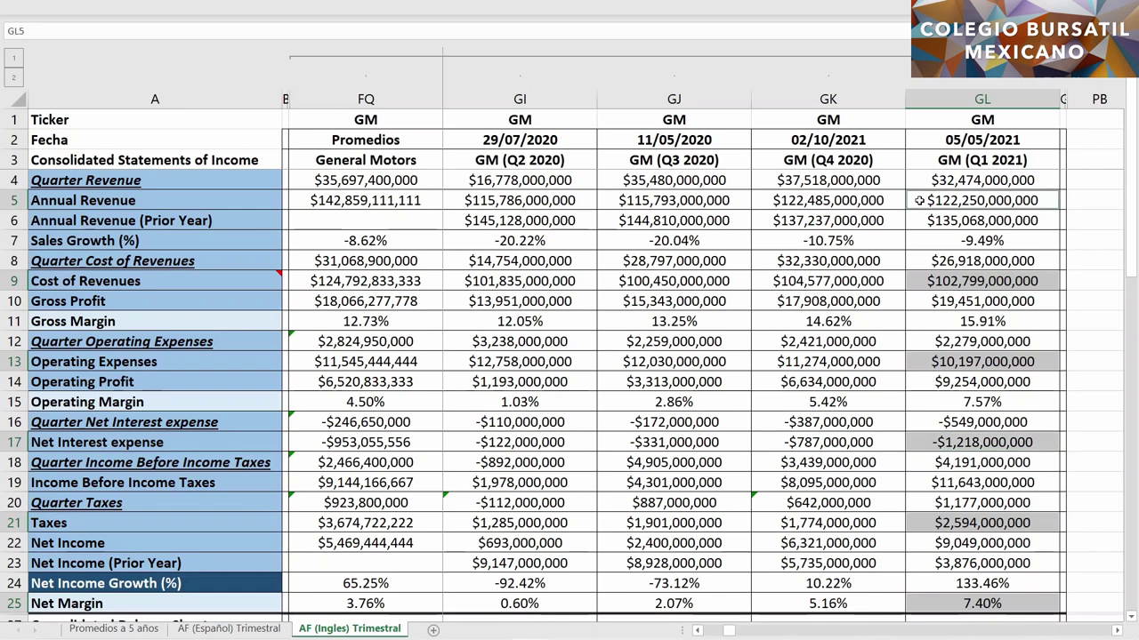
ctrl+click(918, 546)
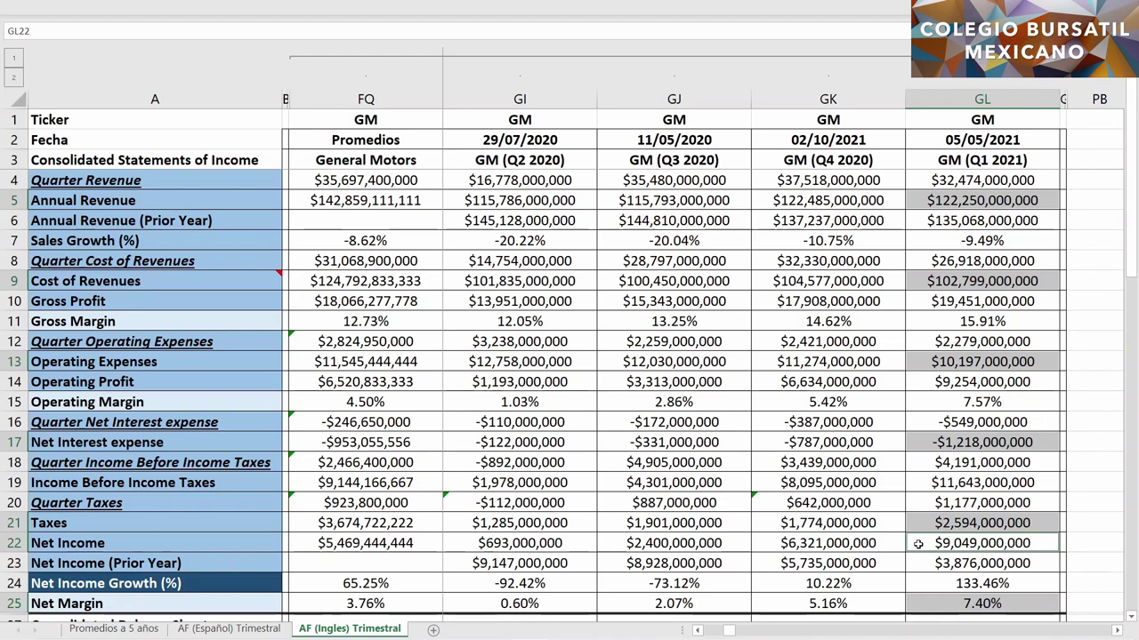
Step: In the balance sheet section, highlight Cash and Current Assets for Q1 2021, Q4 2020 and the average
scroll(918, 545, down, 4)
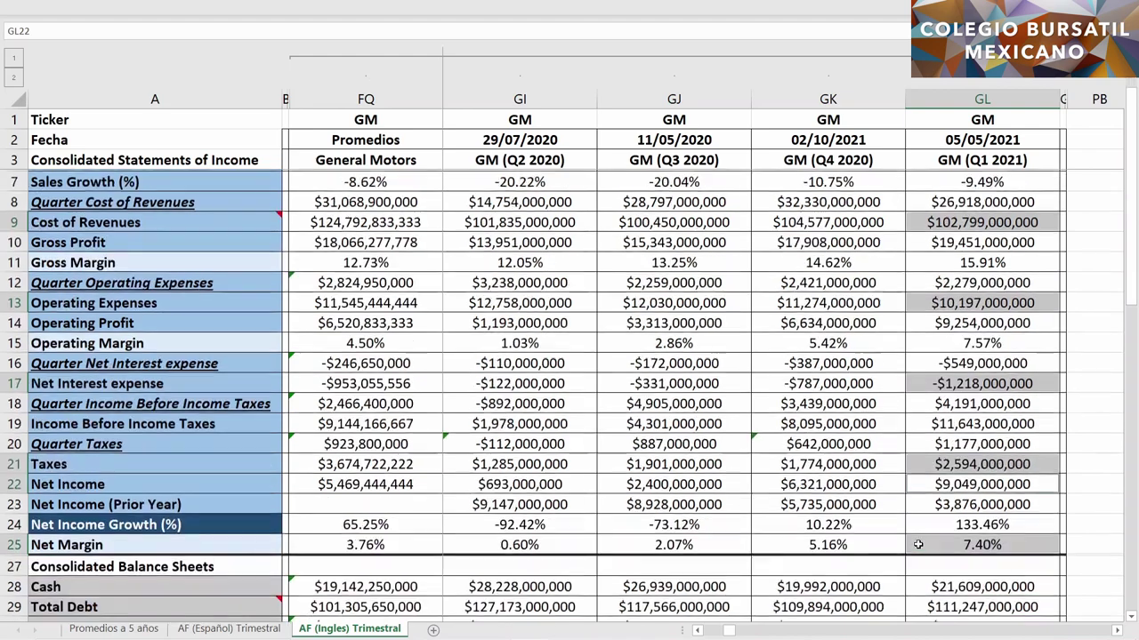
scroll(918, 545, down, 2)
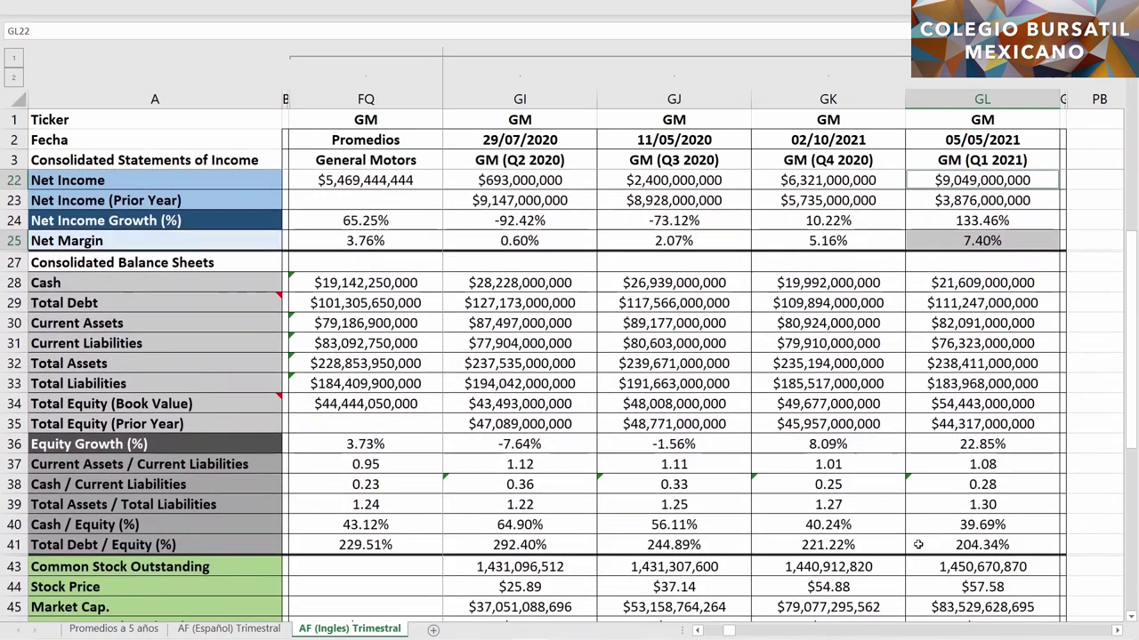
click(916, 282)
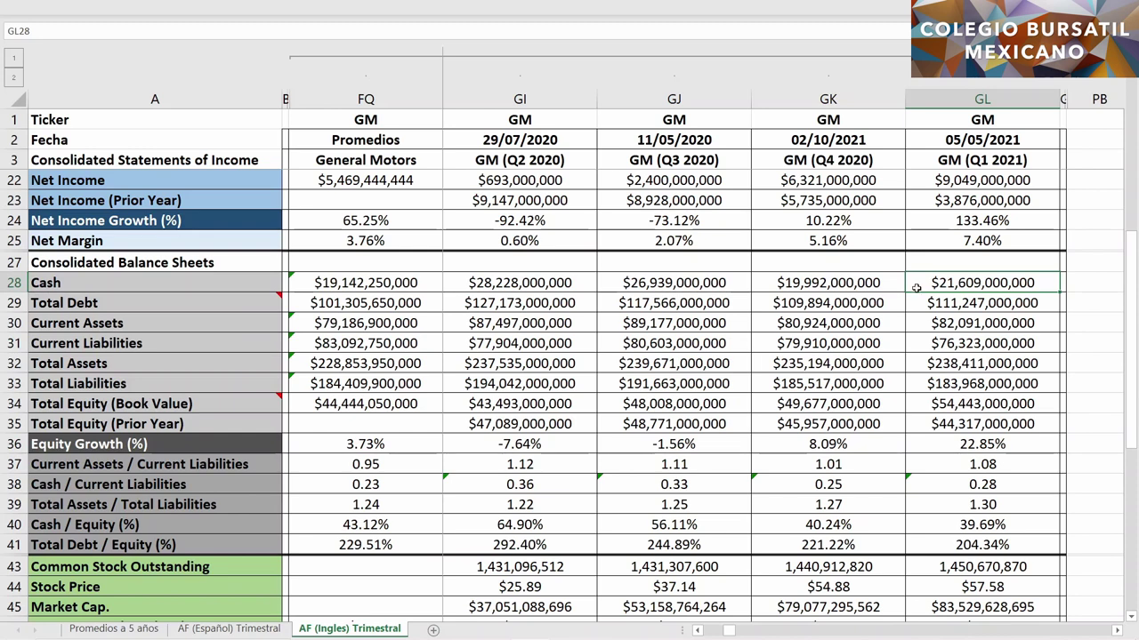
ctrl+click(916, 324)
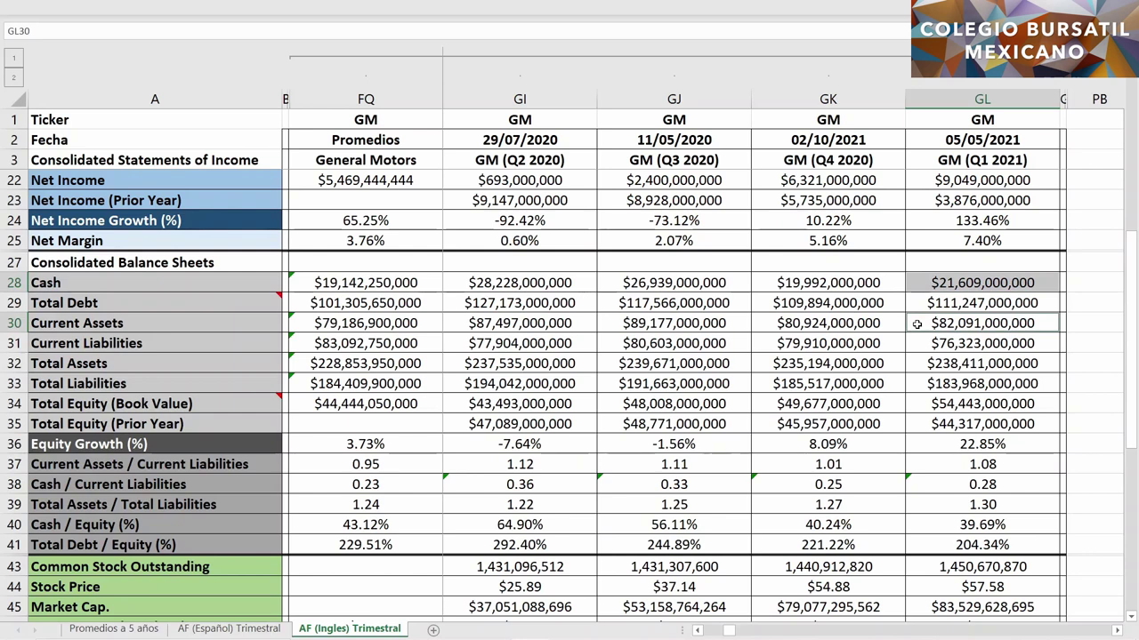
ctrl+click(833, 283)
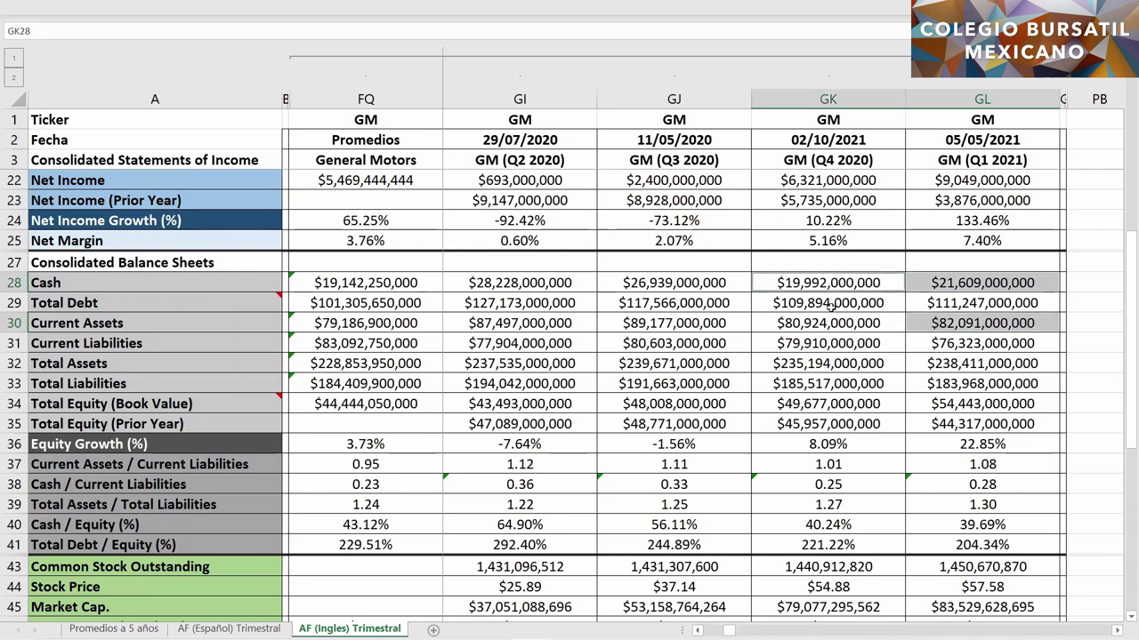
ctrl+click(827, 324)
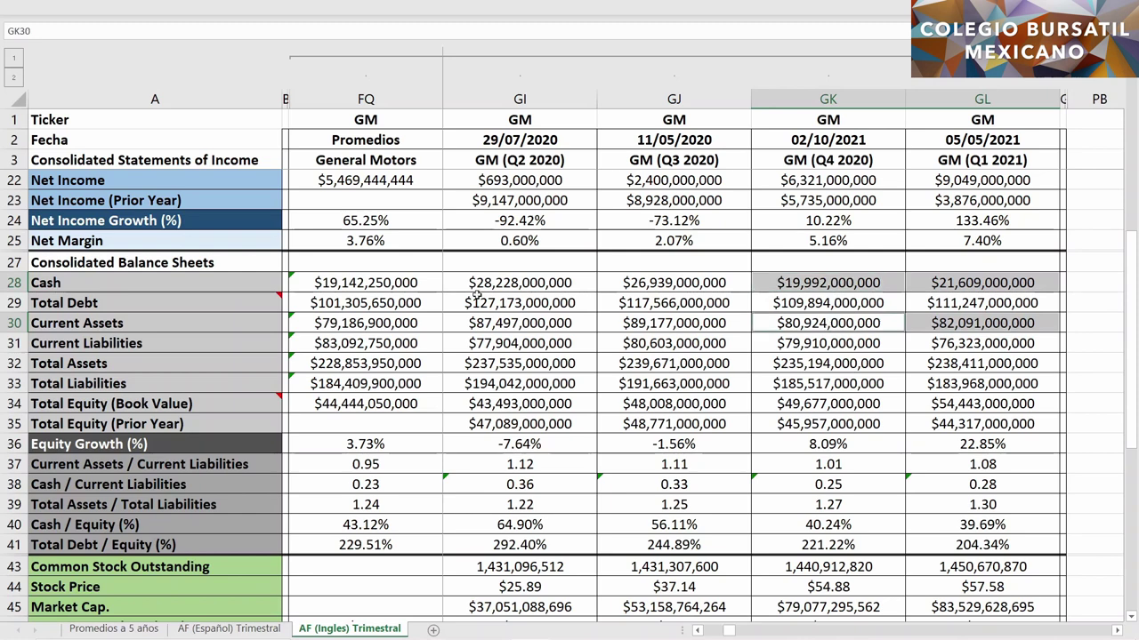
ctrl+click(435, 285)
ctrl+click(433, 320)
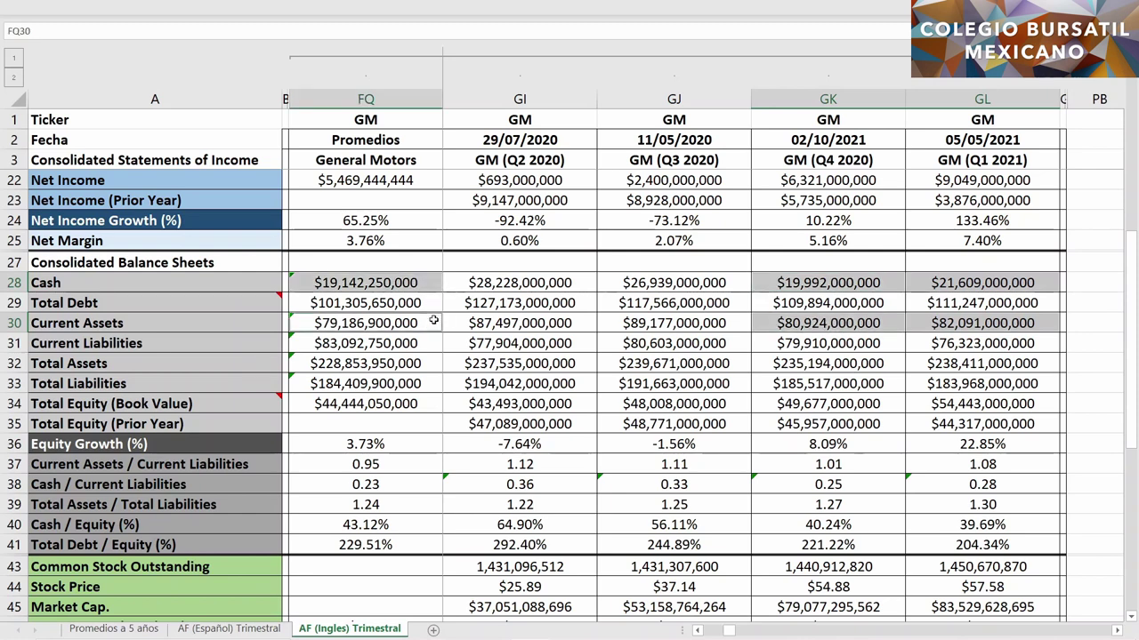
Step: Extend the Cash and Current Assets highlight to the Q2 and Q3 2020 quarters
ctrl+click(579, 282)
ctrl+click(601, 282)
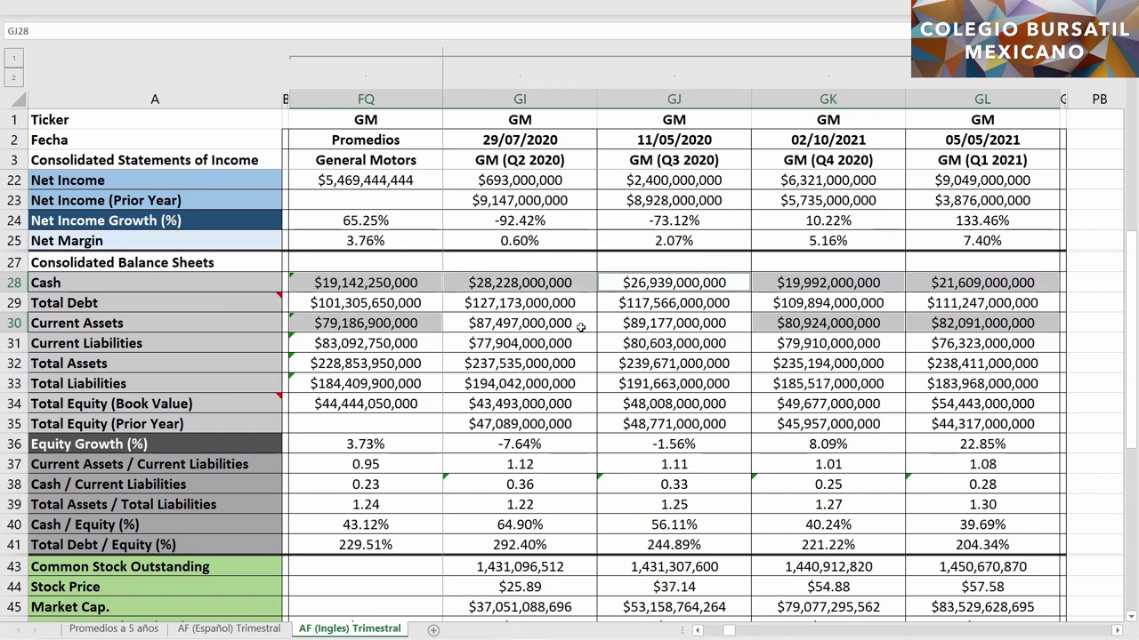
ctrl+click(613, 323)
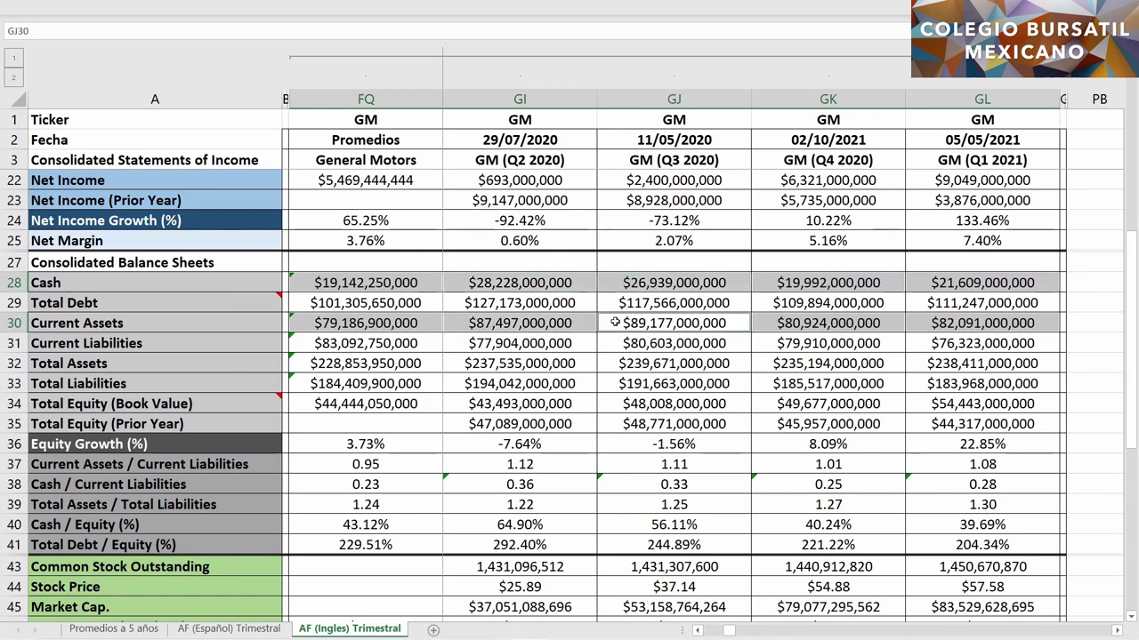
Step: Add Total Assets for Q1 2021, Q2 to Q4 2020 and the average to the highlight
ctrl+click(916, 362)
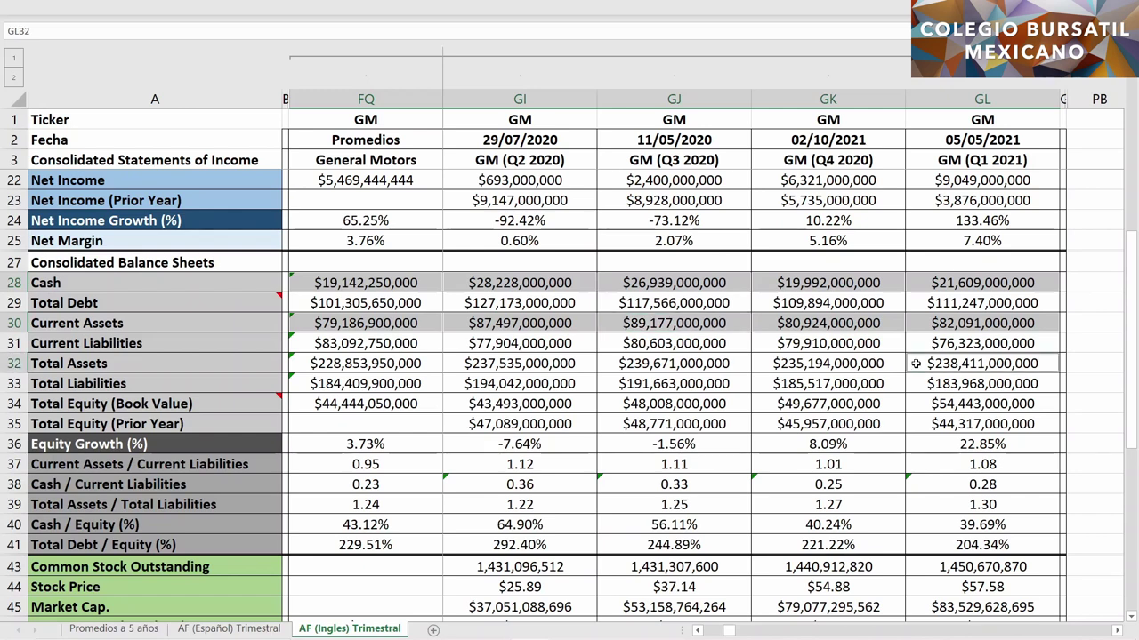
ctrl+click(735, 363)
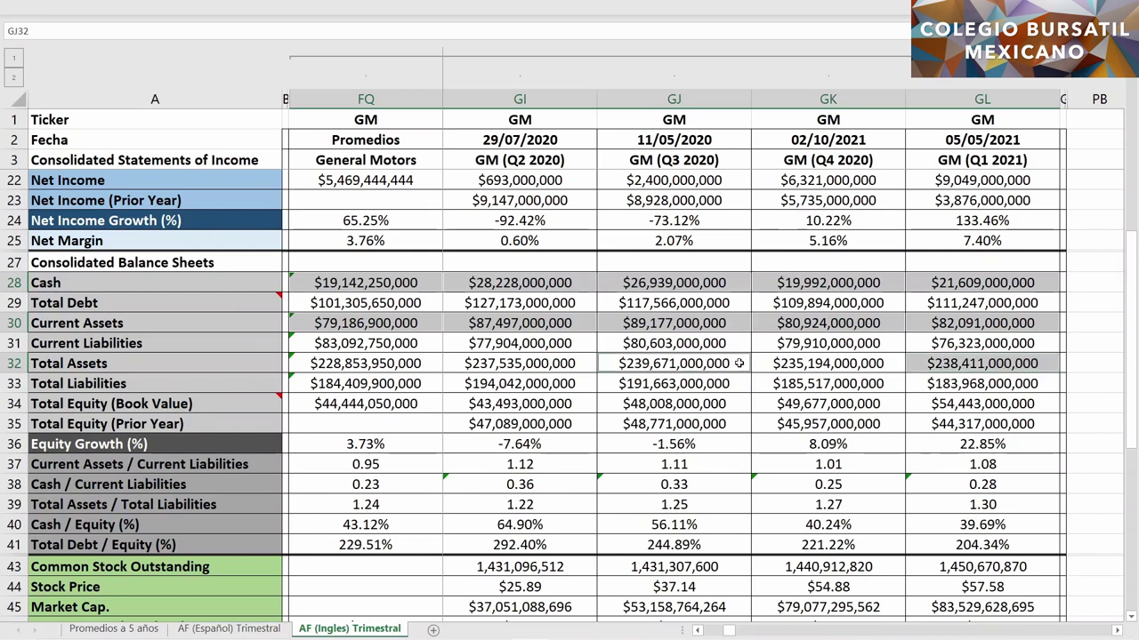
ctrl+click(574, 363)
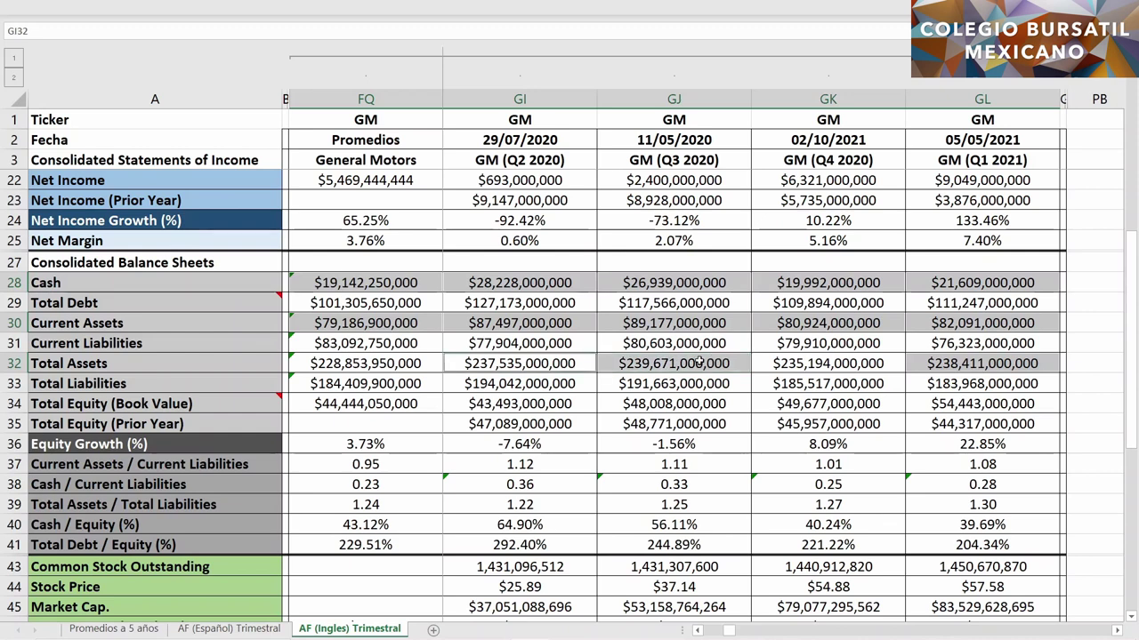
ctrl+click(765, 363)
ctrl+click(430, 363)
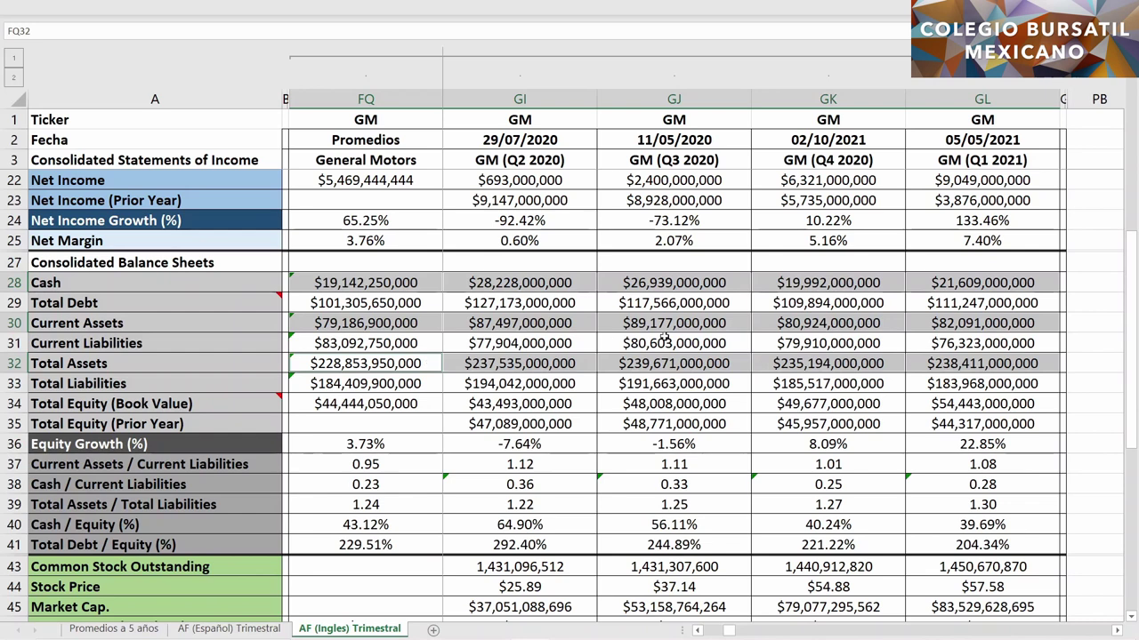
Step: Start a fresh highlight on Total Debt for Q1 2021, Q2 to Q4 2020 and the average
click(921, 302)
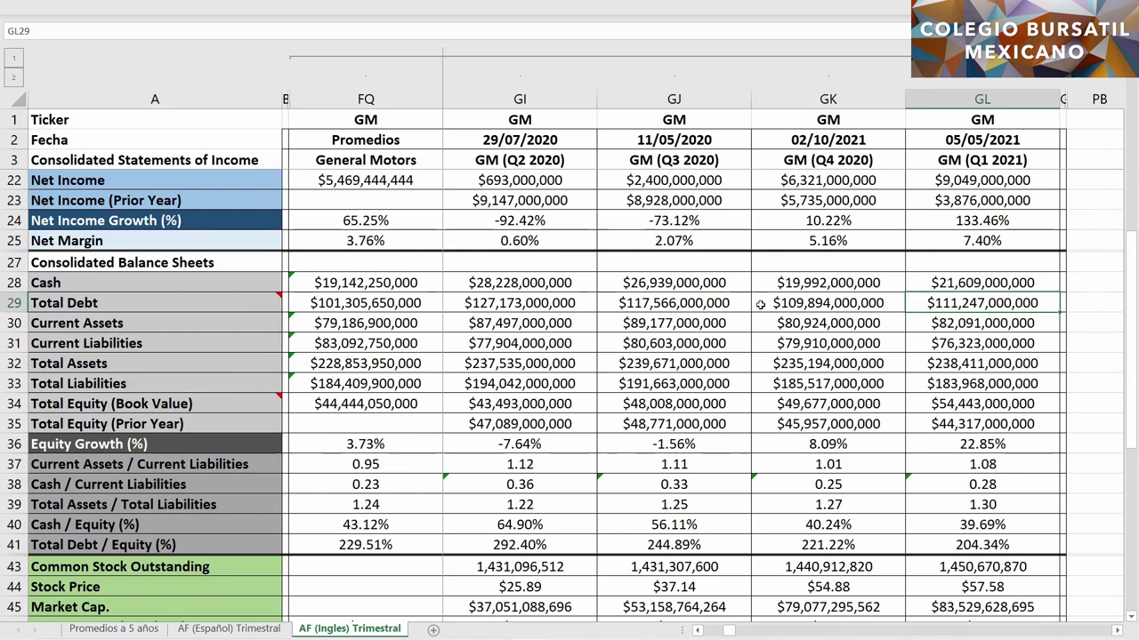
ctrl+click(581, 303)
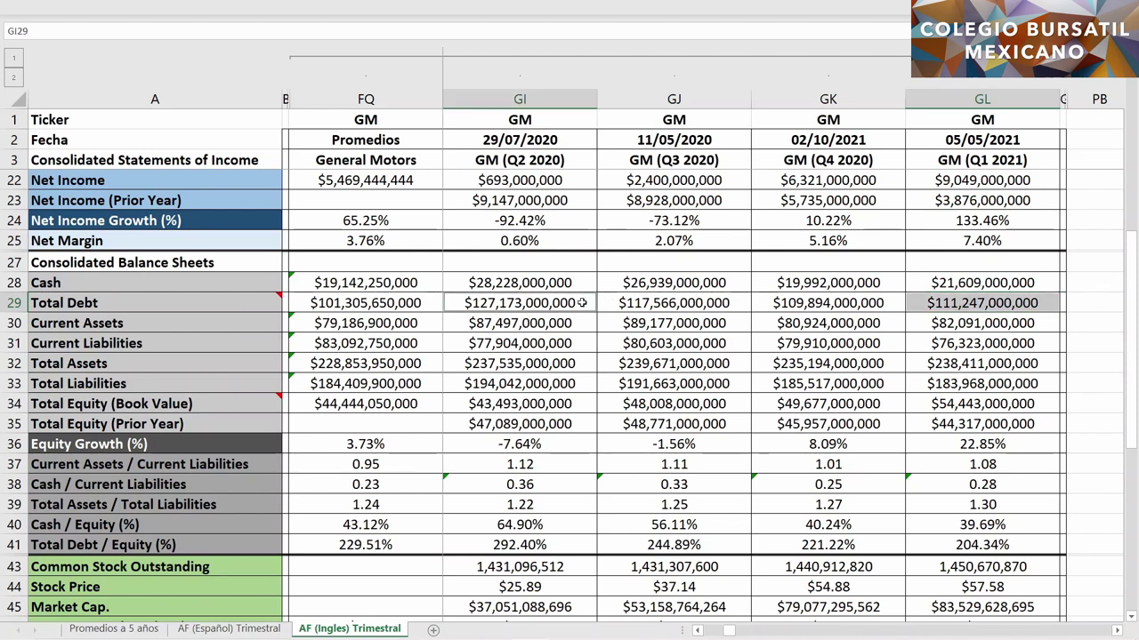
ctrl+click(737, 303)
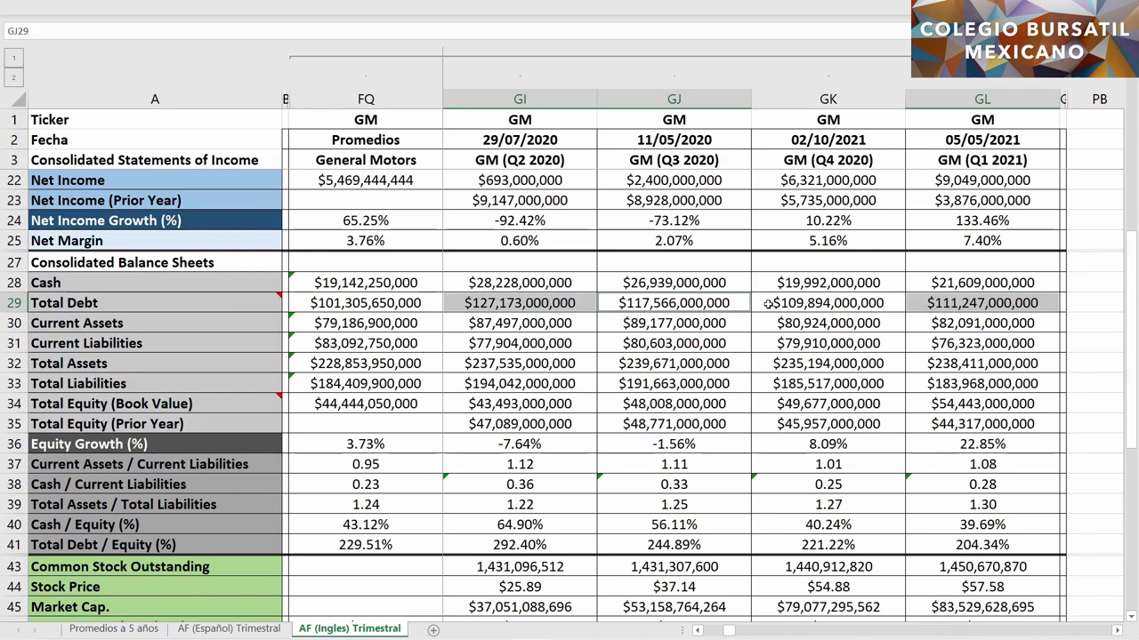
ctrl+click(766, 303)
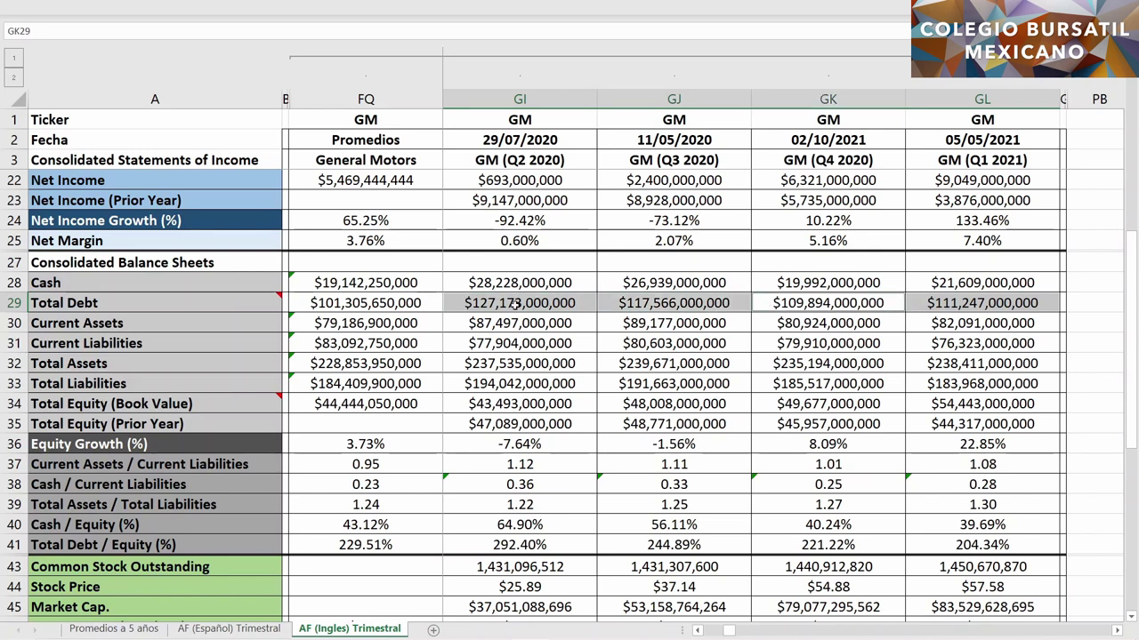
ctrl+click(429, 302)
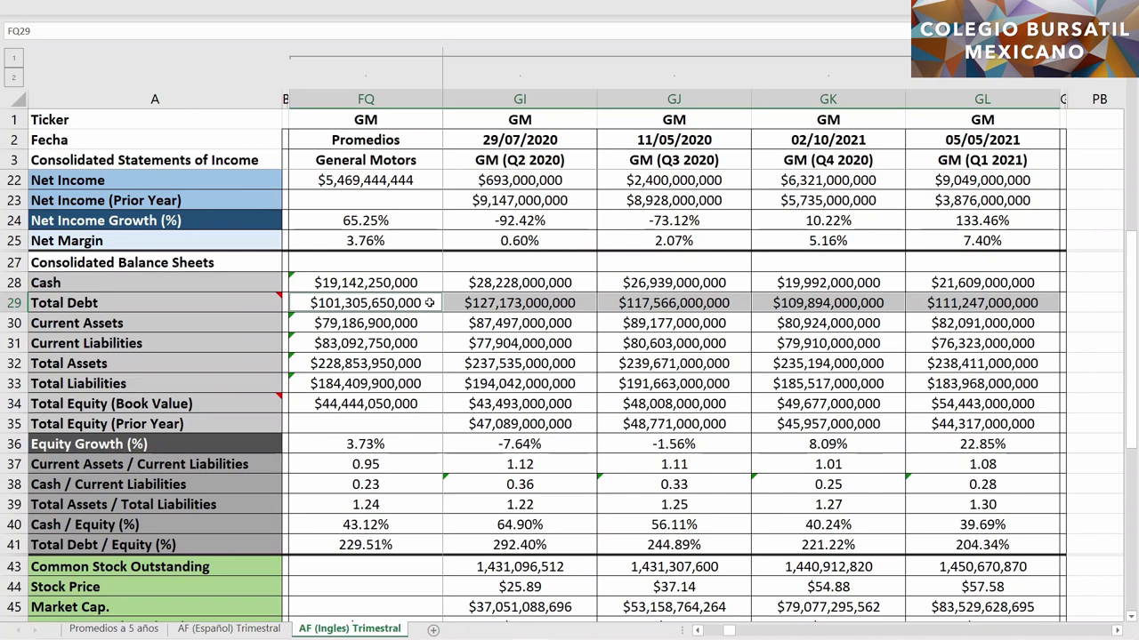
Step: Extend the highlight to Current Liabilities and Total Liabilities for Q1 2021, Q2 to Q4 2020 and the average
ctrl+click(917, 347)
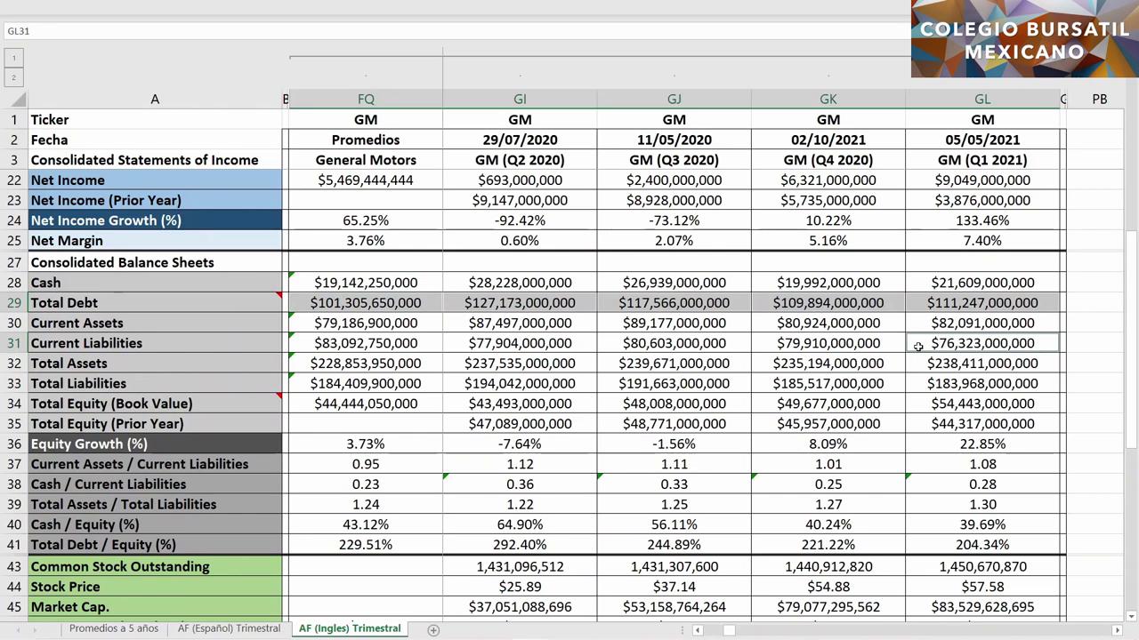
ctrl+click(916, 384)
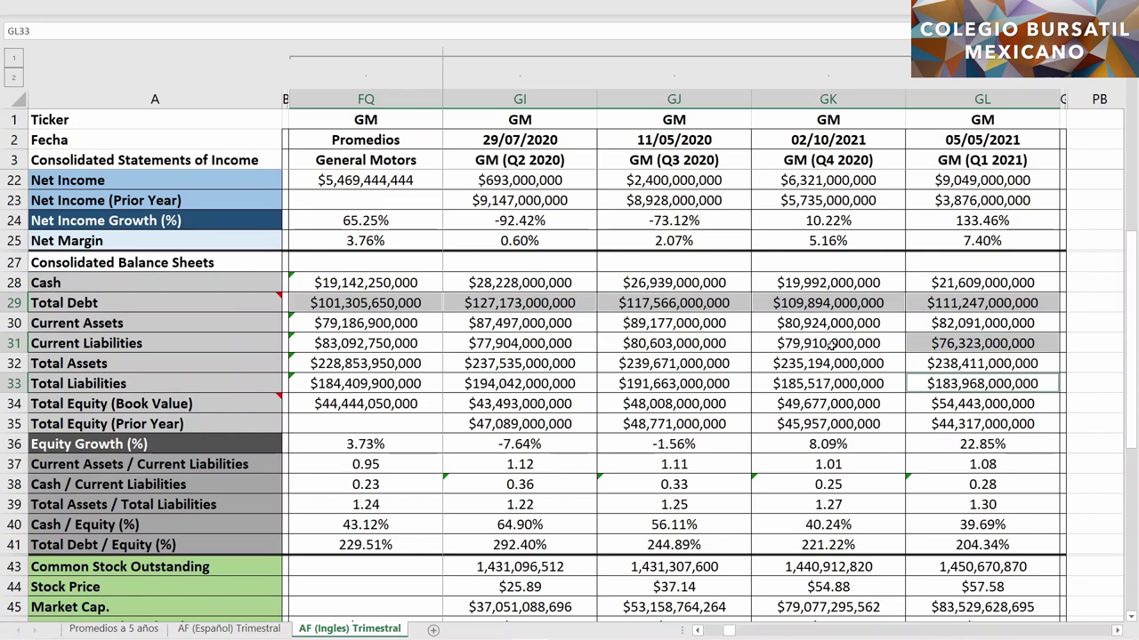
drag(831, 343, 576, 345)
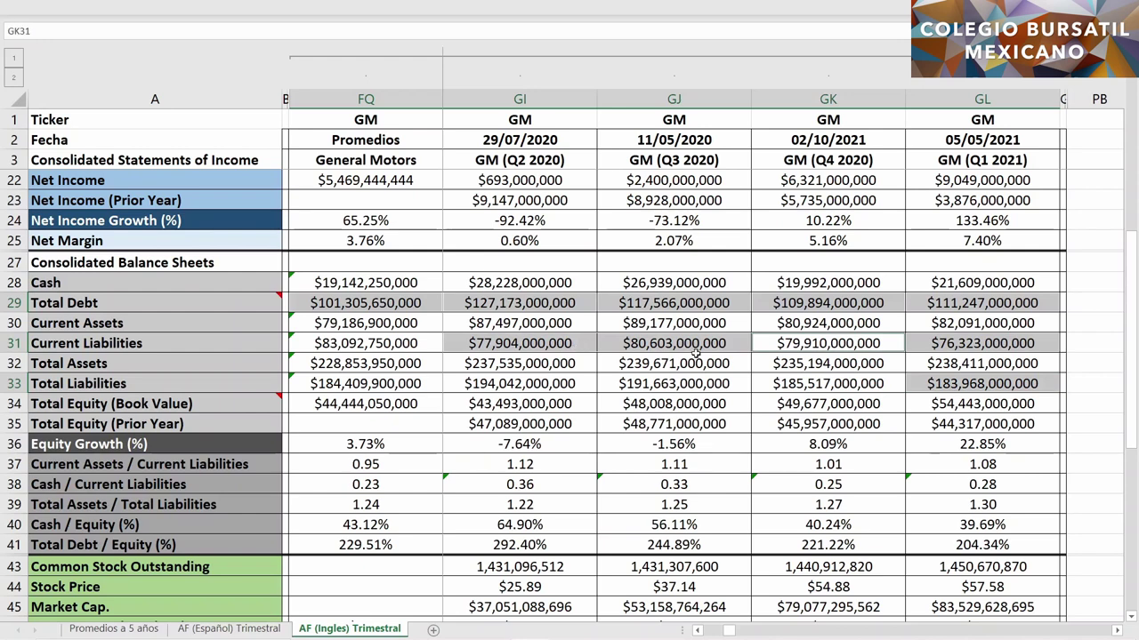
drag(783, 384, 456, 375)
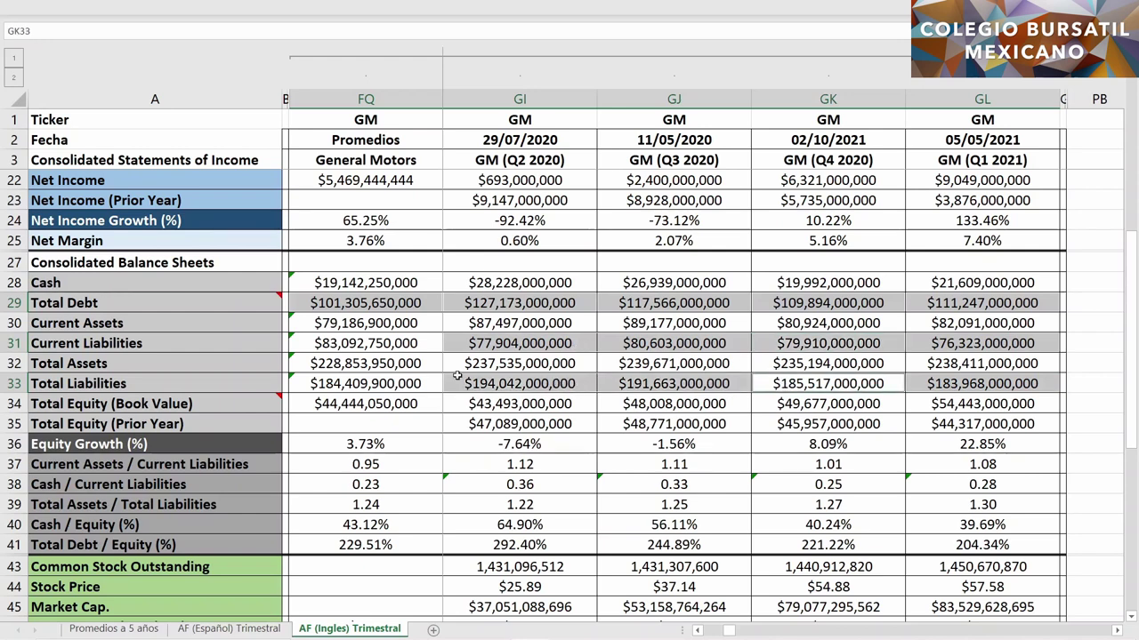
ctrl+click(425, 344)
ctrl+click(429, 384)
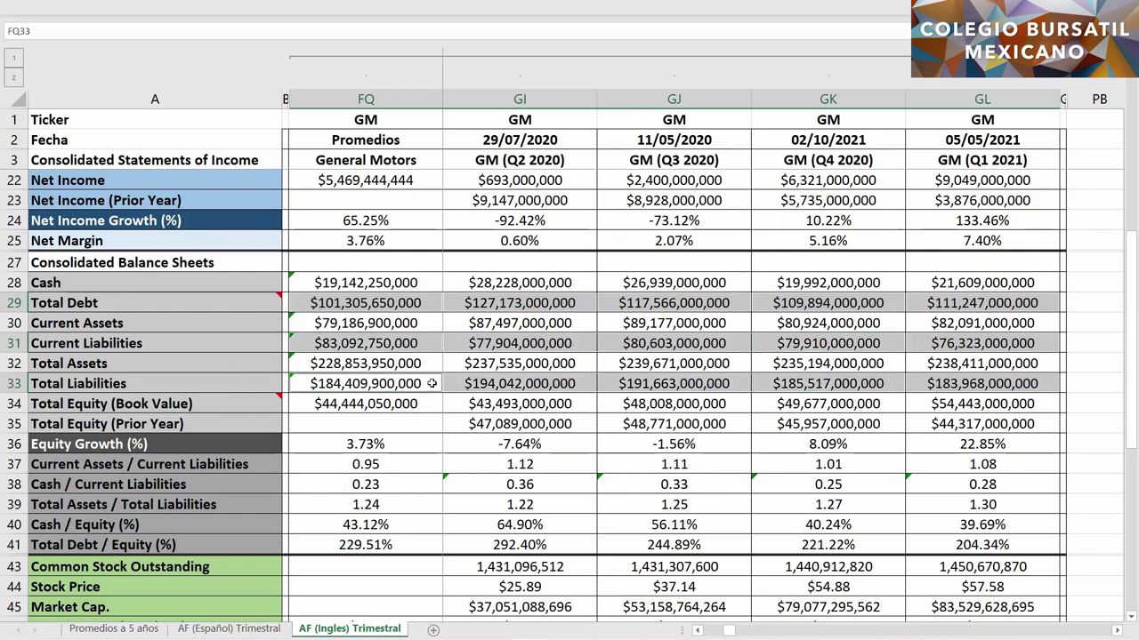
Step: Highlight afresh Q1 2021 Total Assets and Total Liabilities, plus Total Equity (Book Value) for Q1 2021, Q2 to Q4 2020 and the average
click(924, 362)
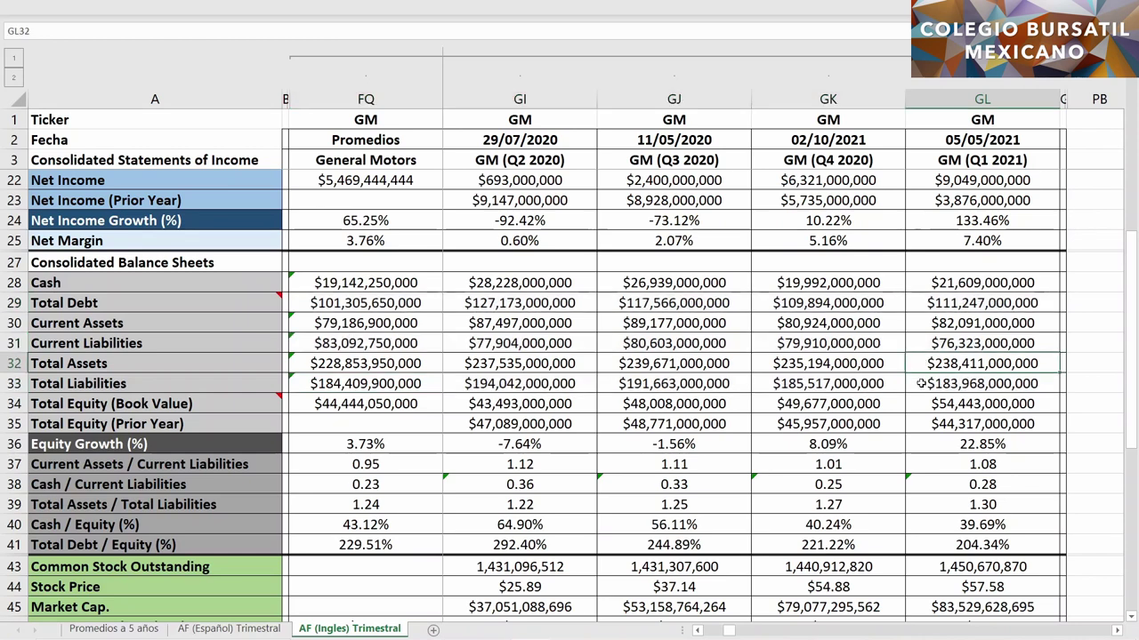
ctrl+click(921, 383)
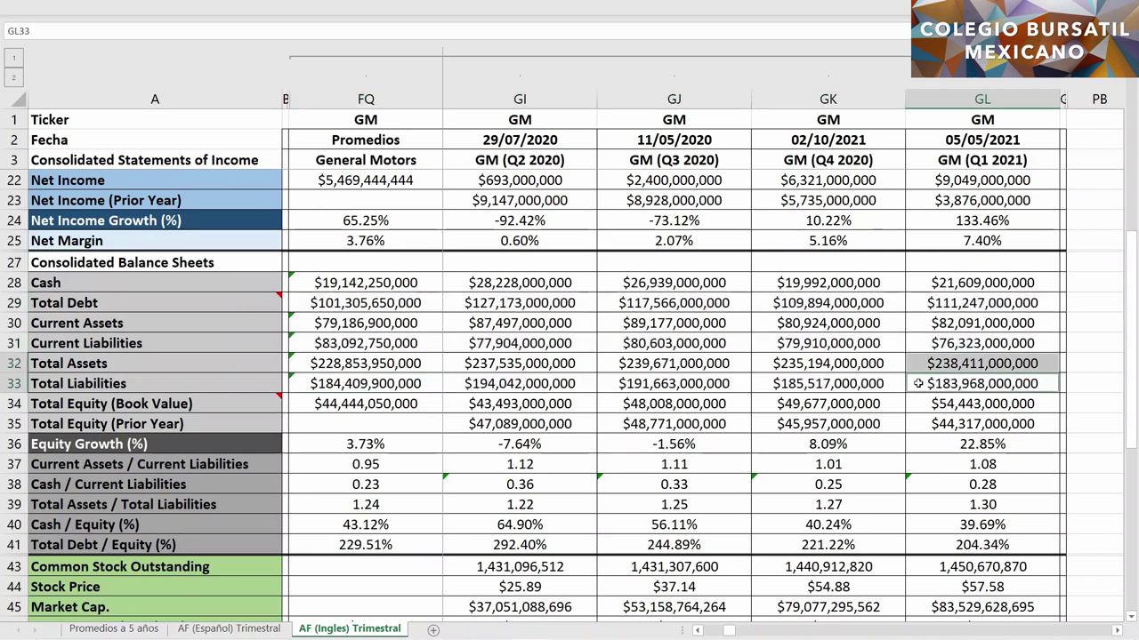
ctrl+click(919, 403)
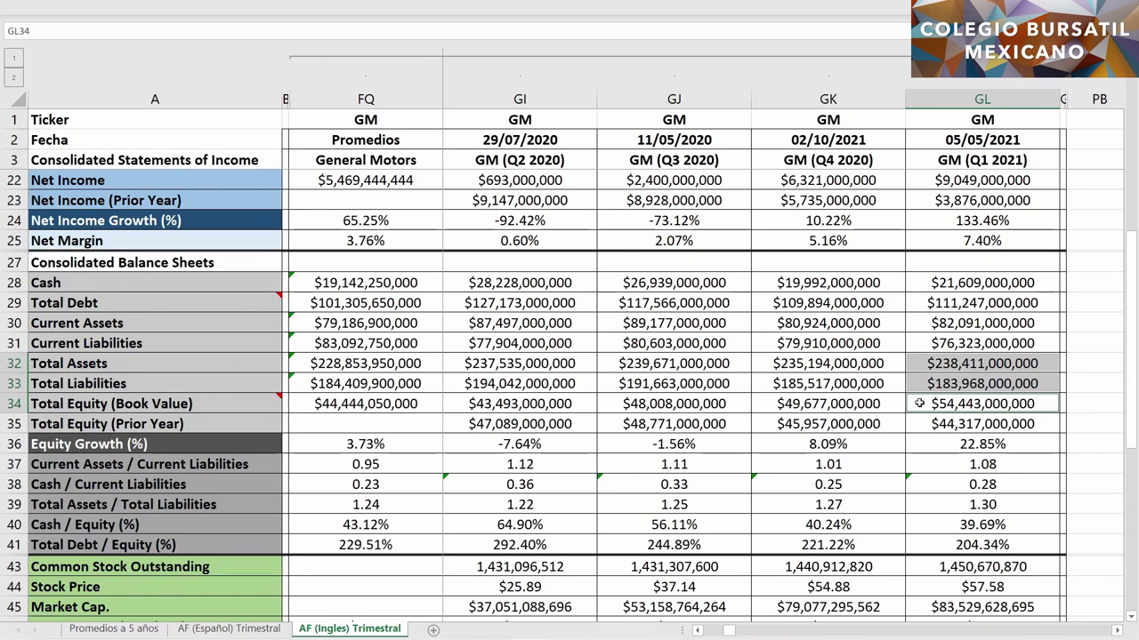
drag(807, 403, 511, 403)
ctrl+click(426, 404)
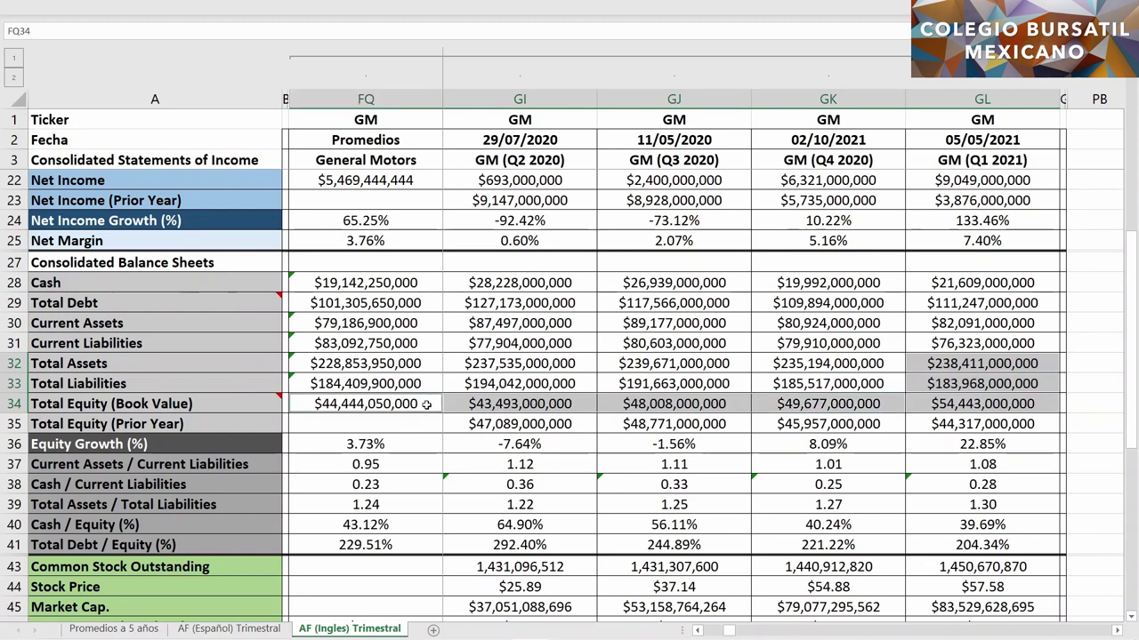
Step: Extend the highlight to Q1 2021 prior-year Total Equity and to Equity Growth for Q1 2021, Q2 to Q4 2020 and the average
ctrl+click(918, 422)
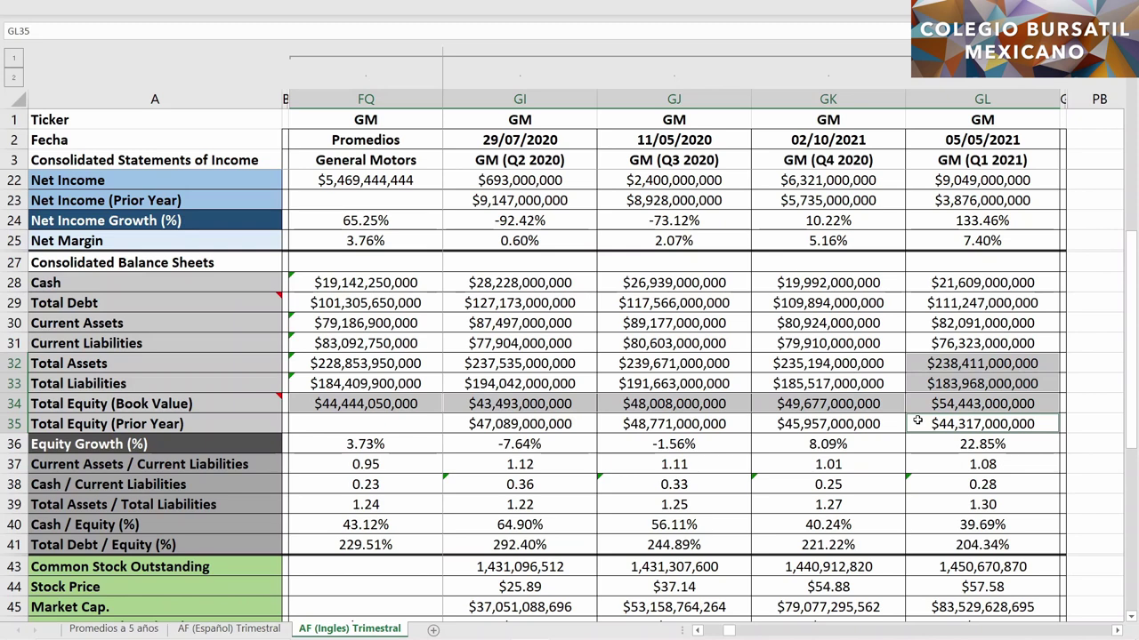
ctrl+click(921, 444)
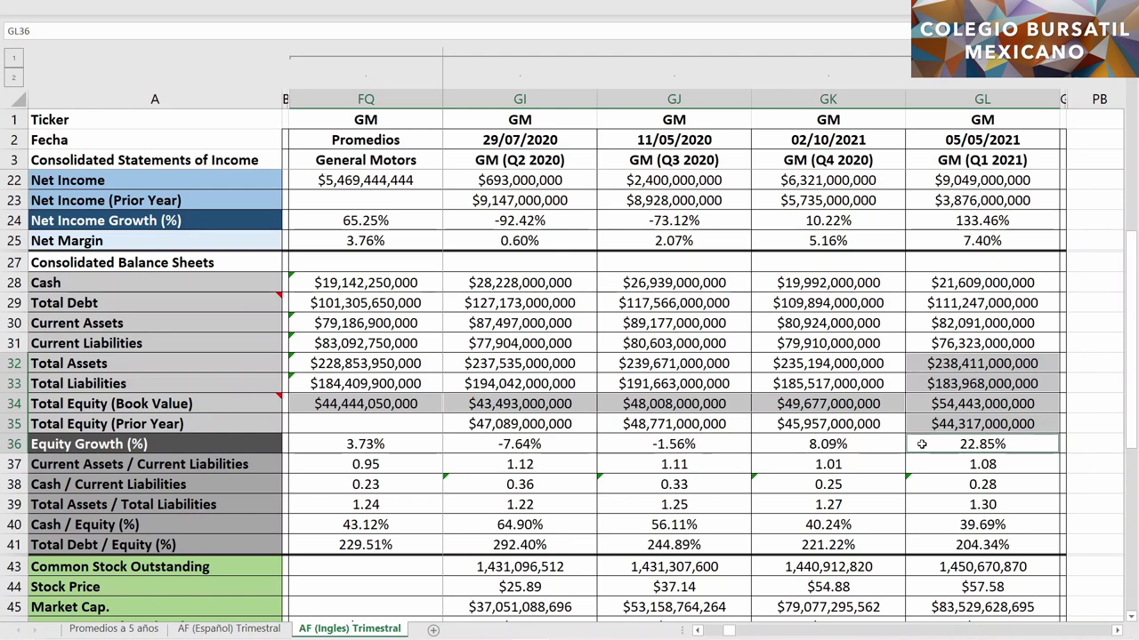
ctrl+click(768, 443)
drag(769, 443, 546, 440)
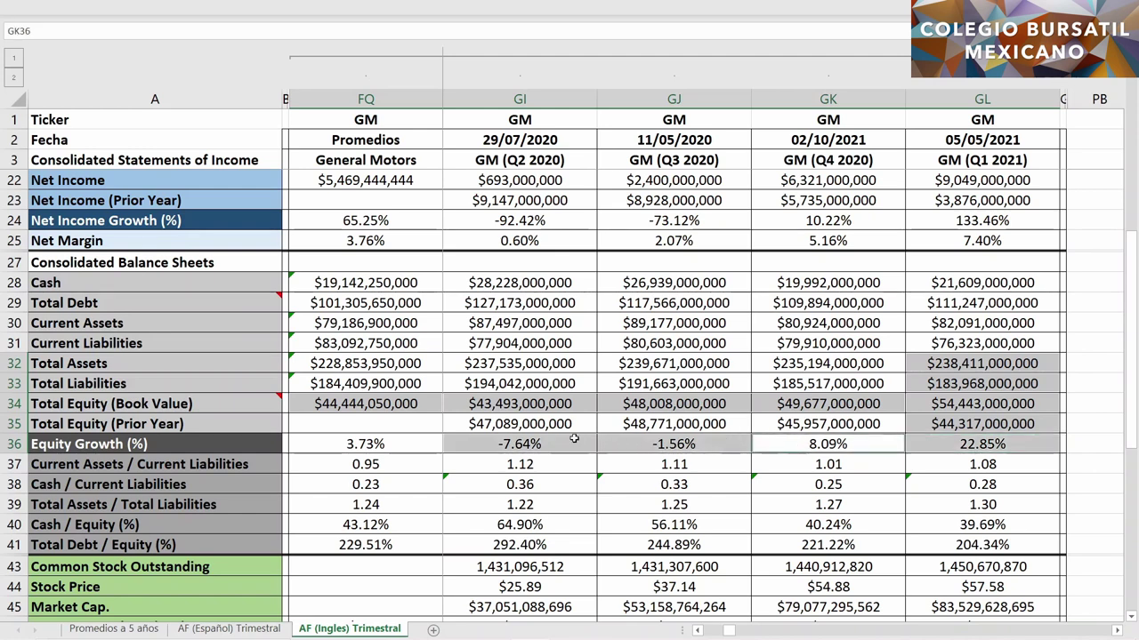
ctrl+click(421, 443)
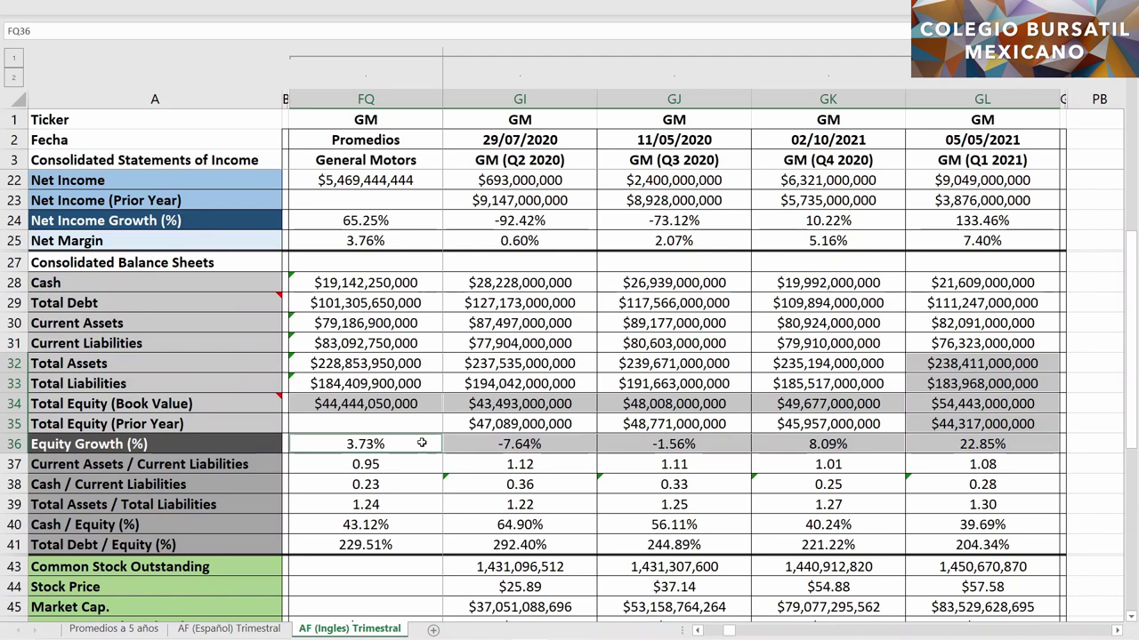
Step: Highlight Q1 2021 from Cash through Equity Growth, and afresh its five ratios from Current Assets / Current Liabilities to Total Debt / Equity
drag(927, 281, 919, 440)
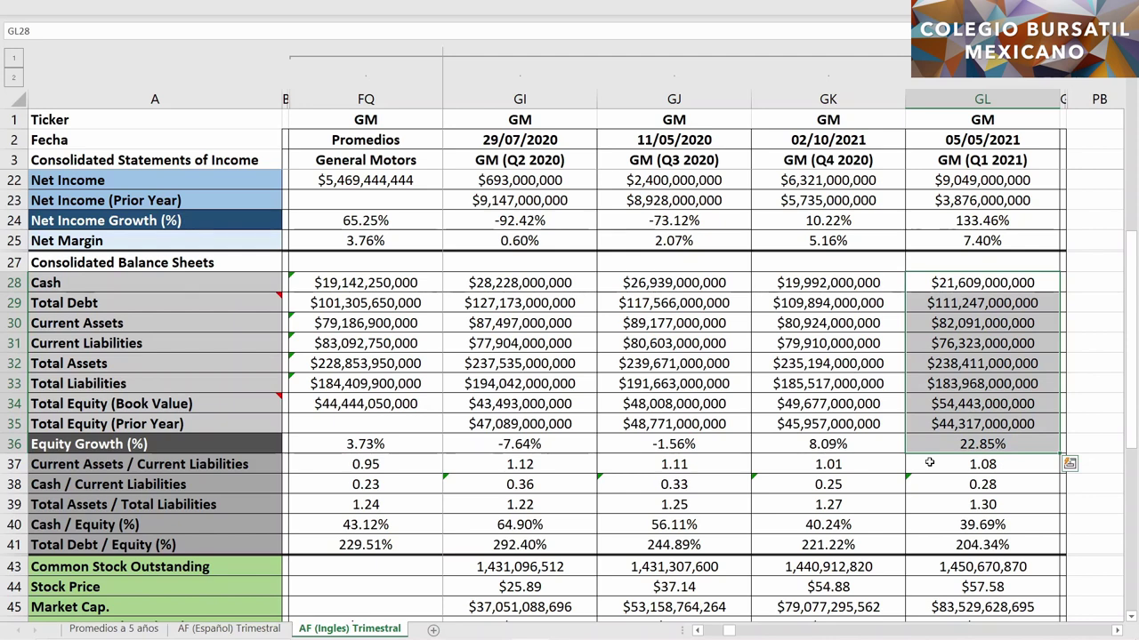
click(929, 463)
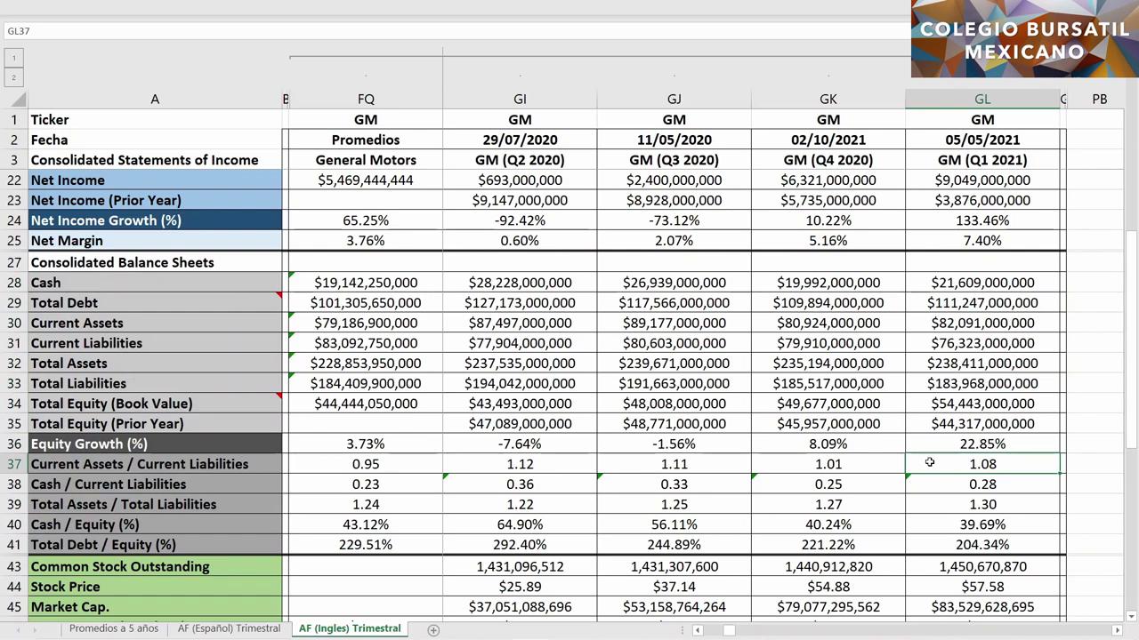
ctrl+click(934, 484)
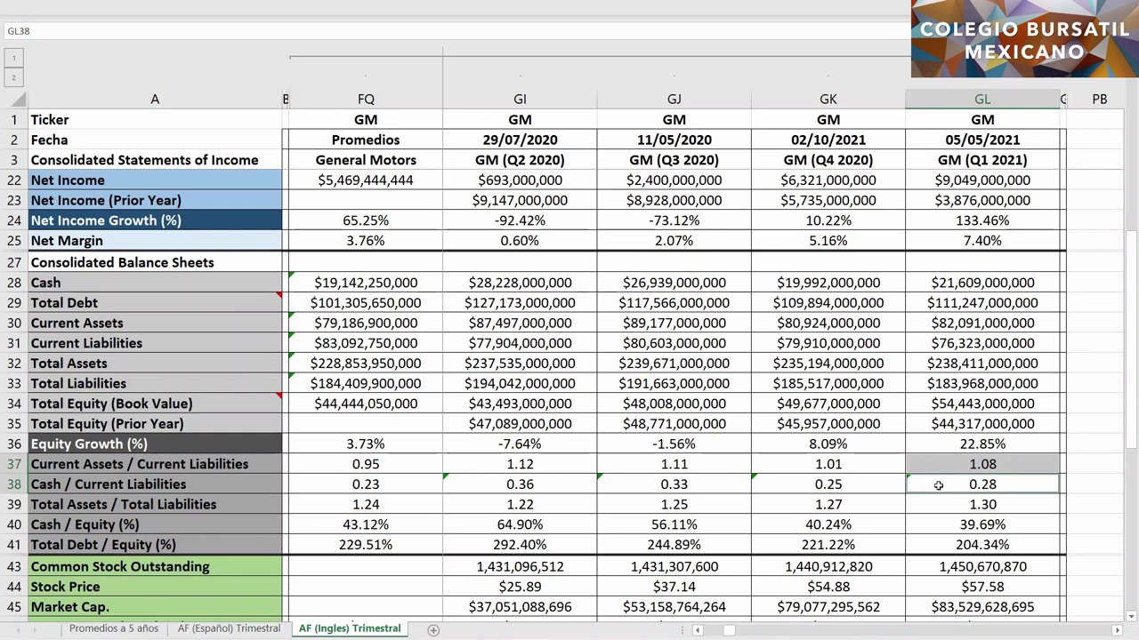
ctrl+click(937, 502)
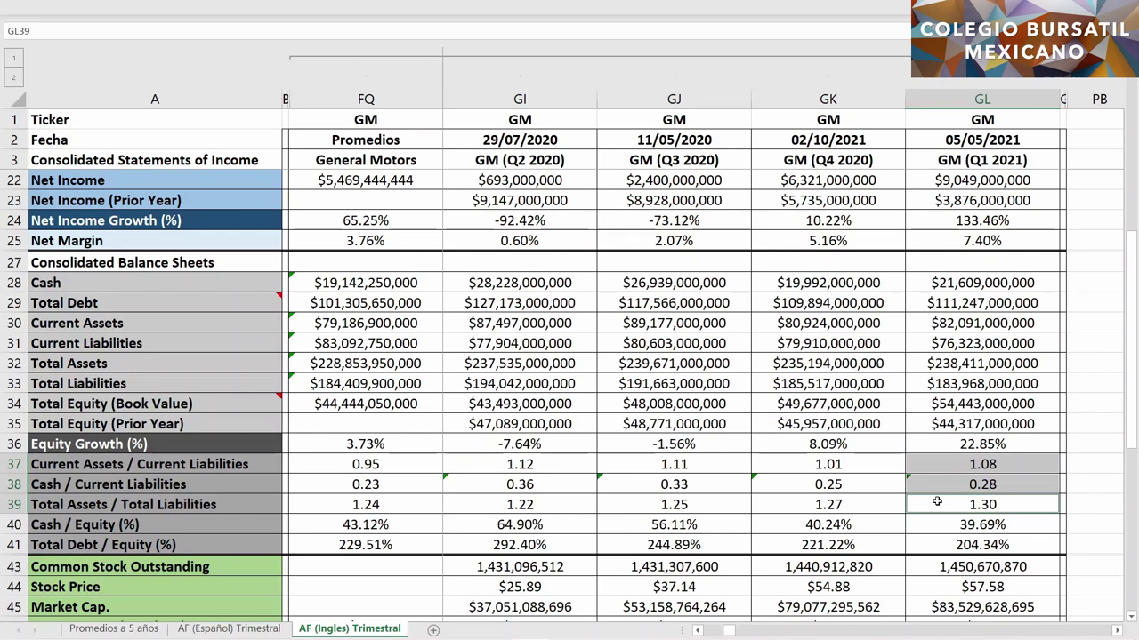
ctrl+click(933, 524)
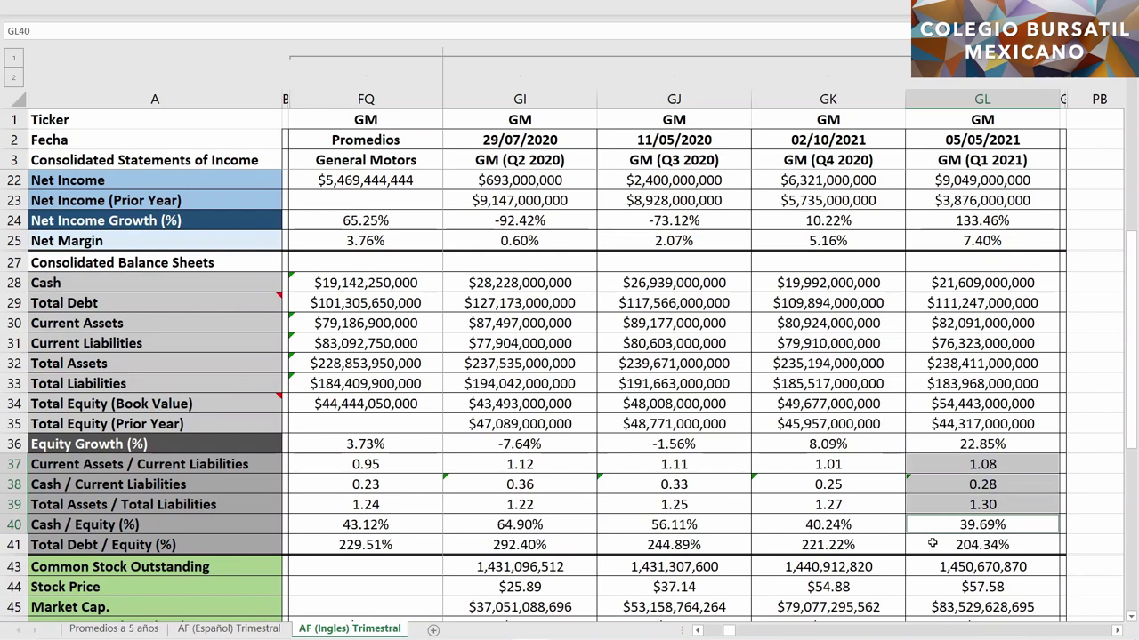
ctrl+click(932, 543)
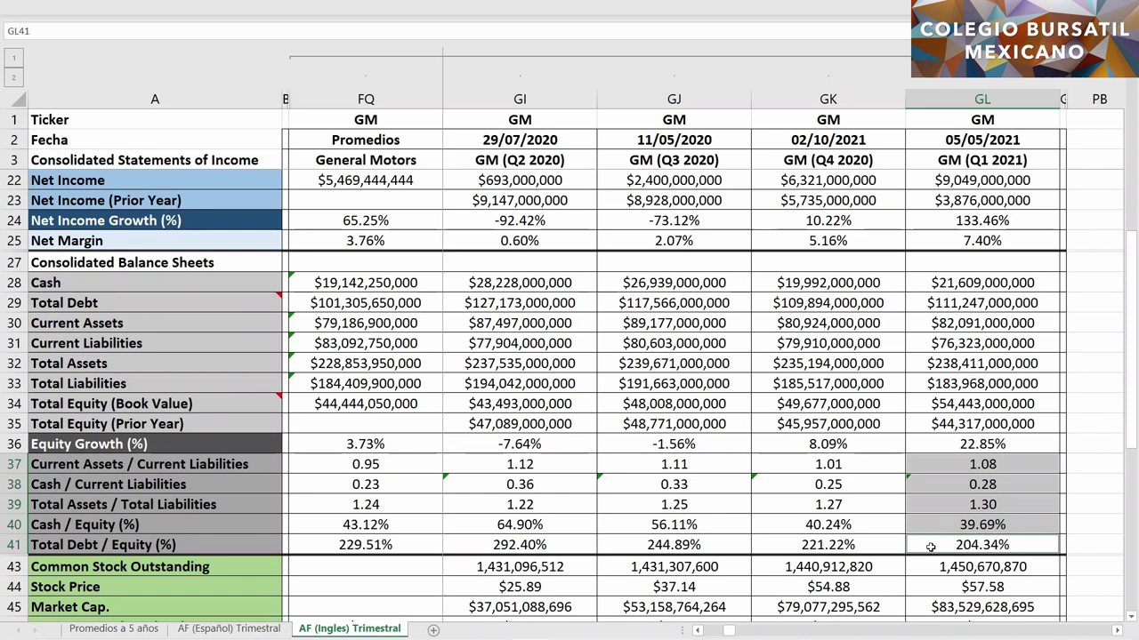
Step: Add the average ratios to the highlight, drop Cash / Equity for the average and Q1 2021, and include Cash for both instead
drag(405, 463, 409, 544)
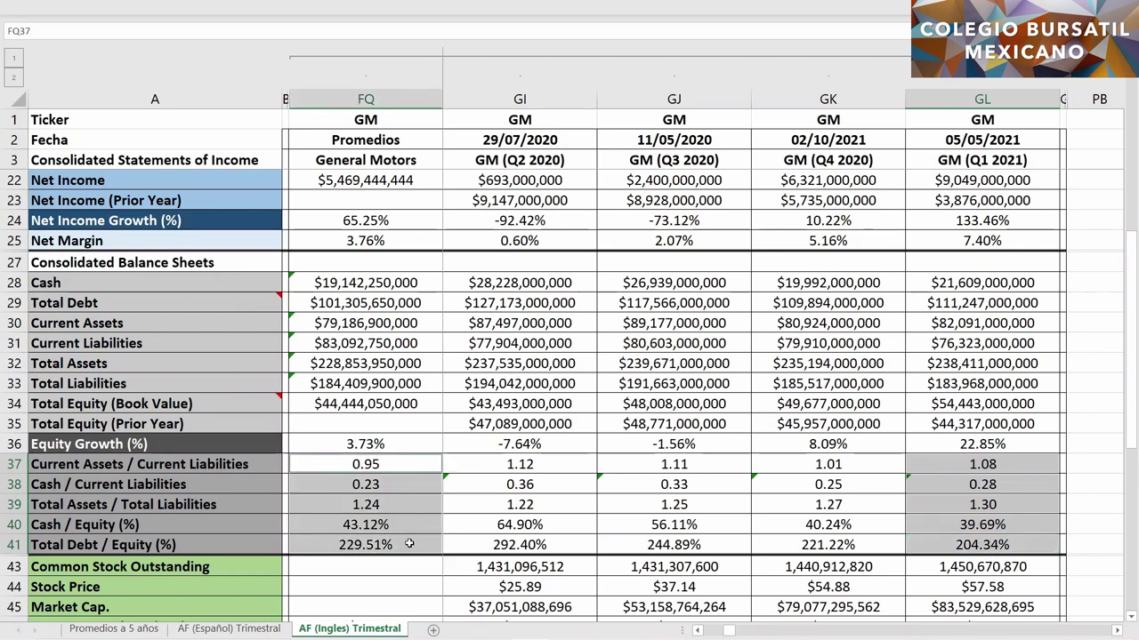
ctrl+click(410, 523)
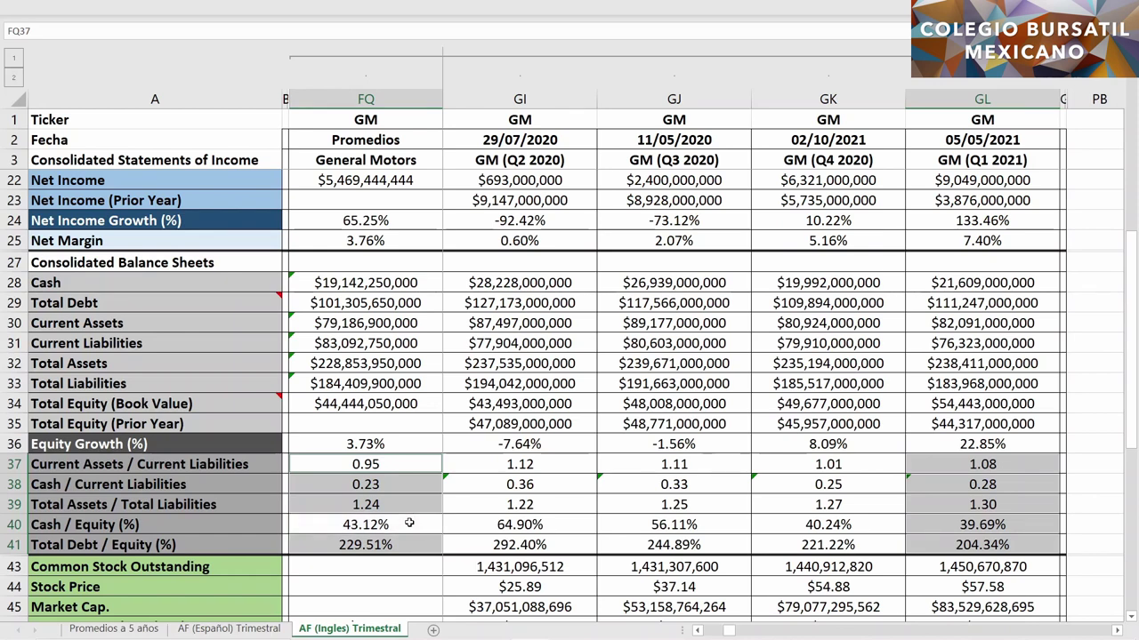
ctrl+click(912, 519)
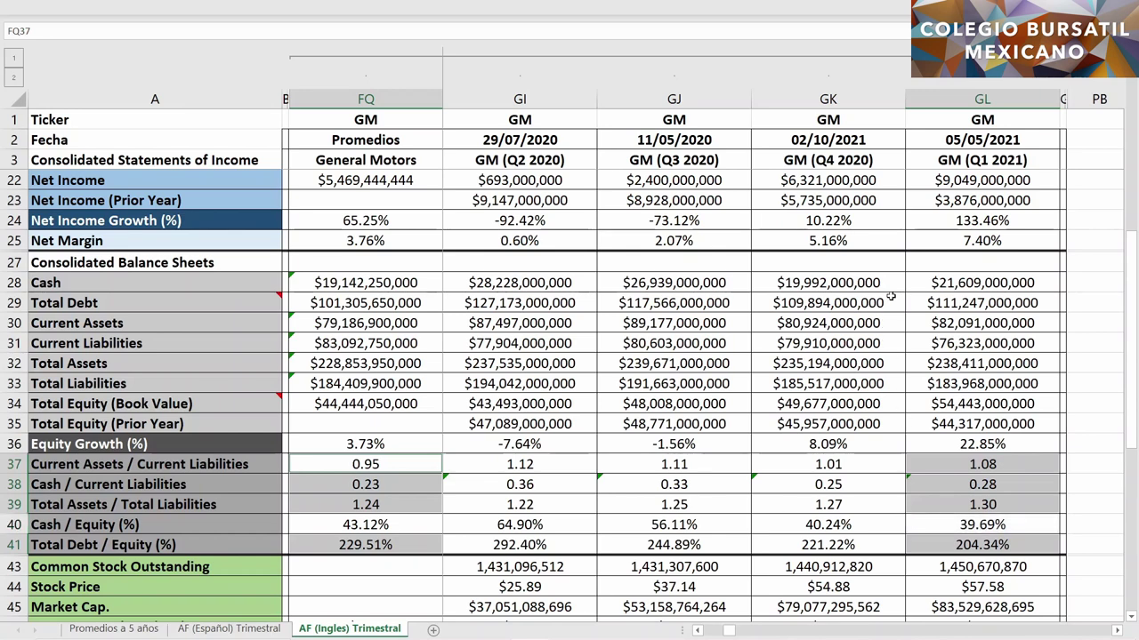
ctrl+click(917, 281)
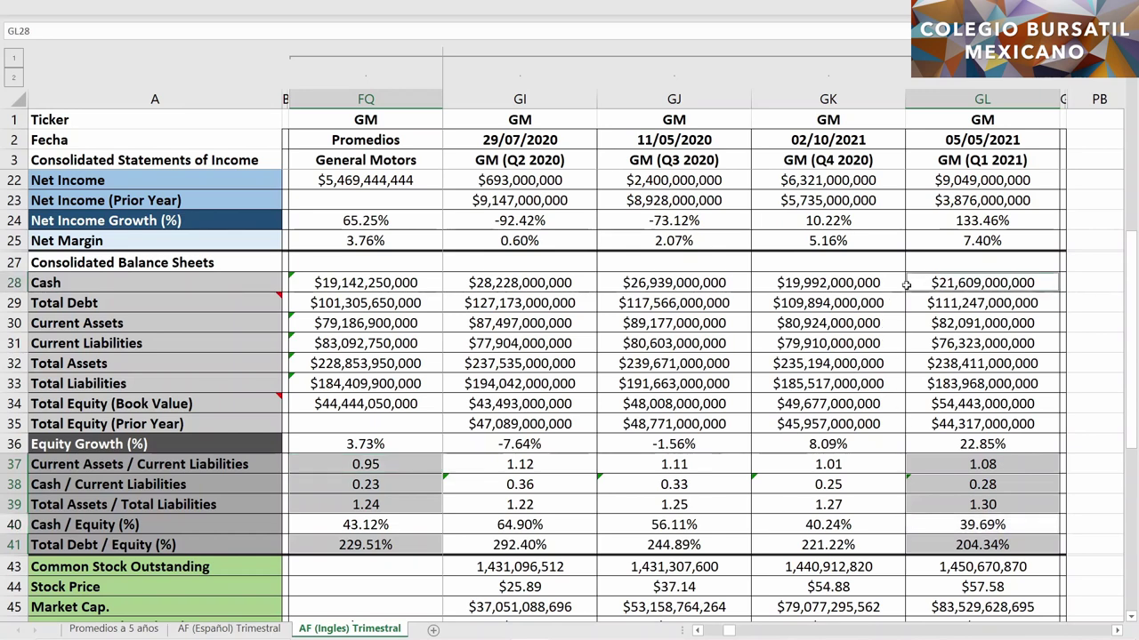
ctrl+click(430, 282)
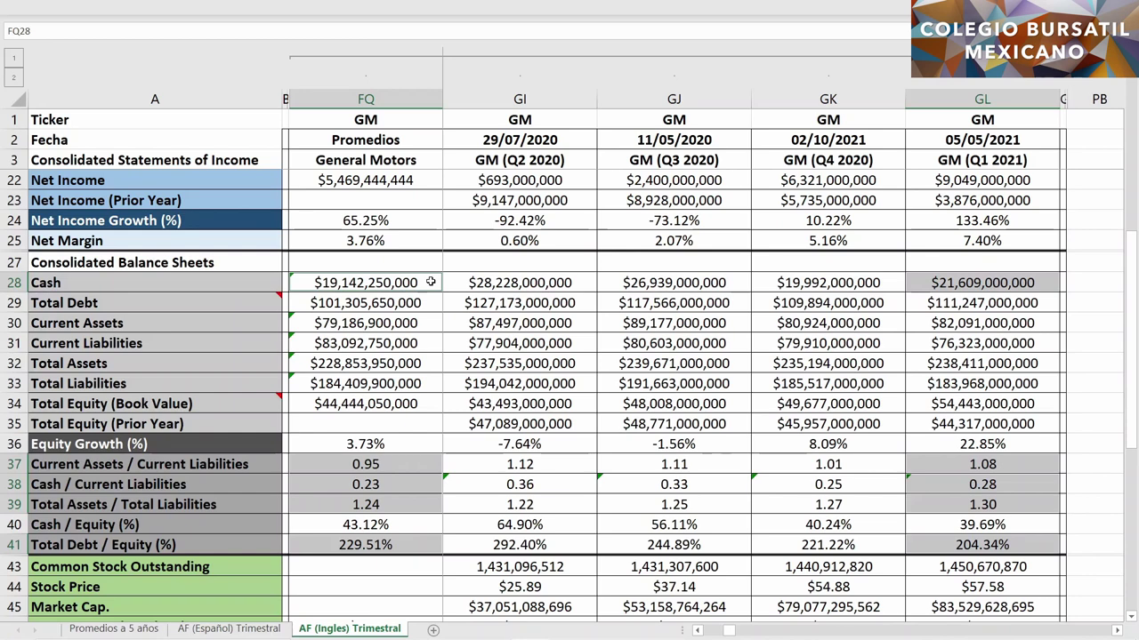
Step: Add Total Equity (Book Value) for Q1 2021 and for the average to the highlighted cells
ctrl+click(919, 404)
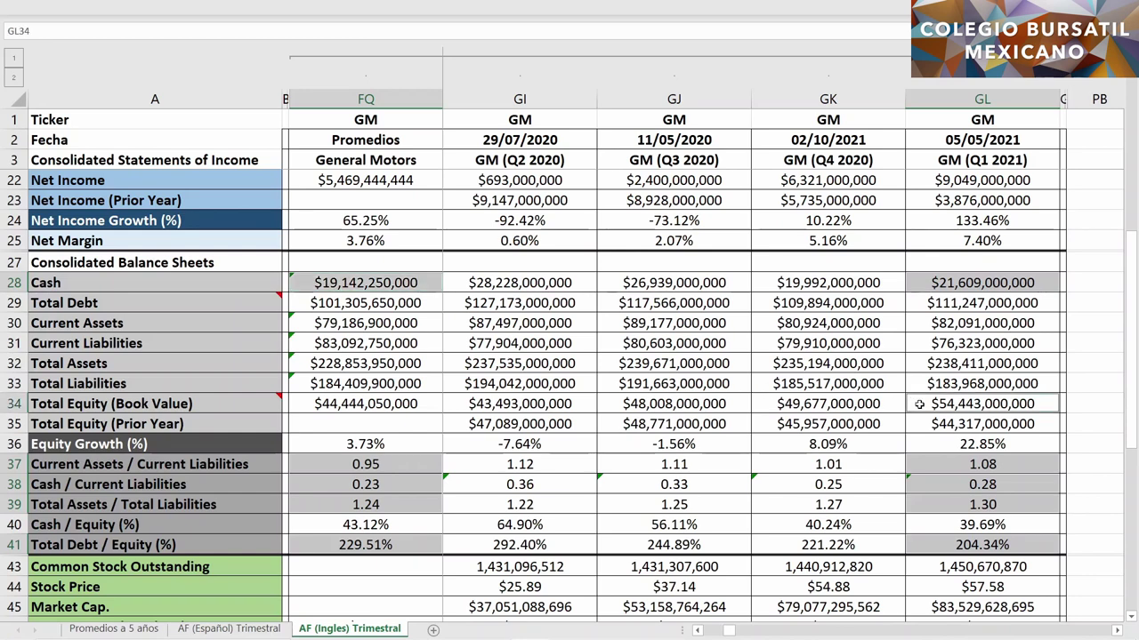
ctrl+click(424, 404)
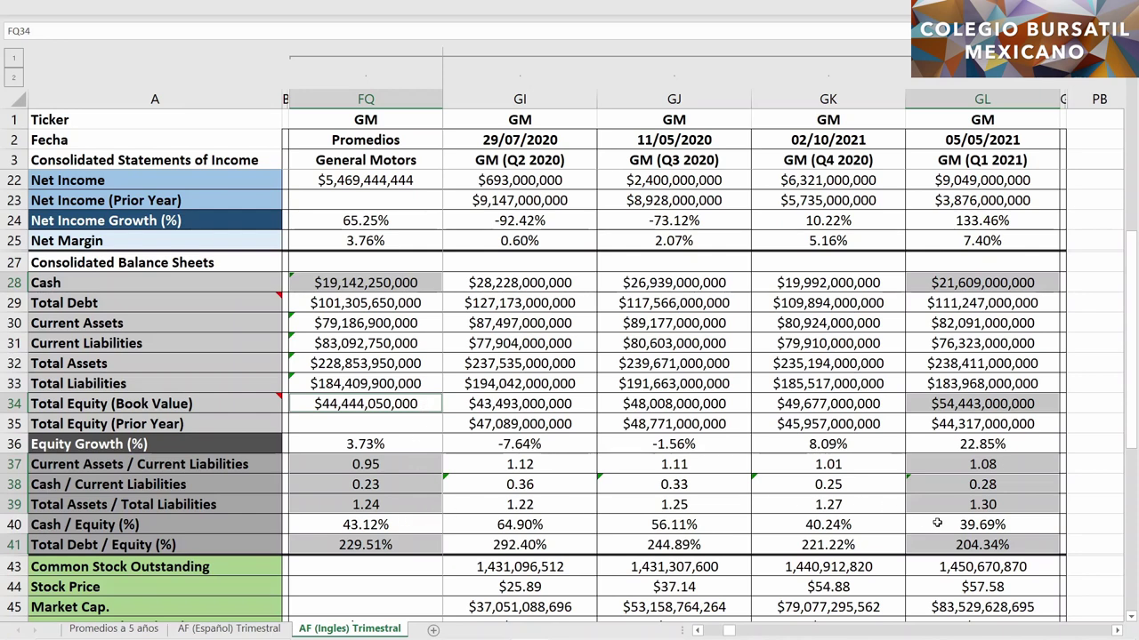
Step: Highlight afresh the Q1 2021 report date, Common Stock Outstanding, Stock Price and Market Cap
scroll(937, 523, down, 3)
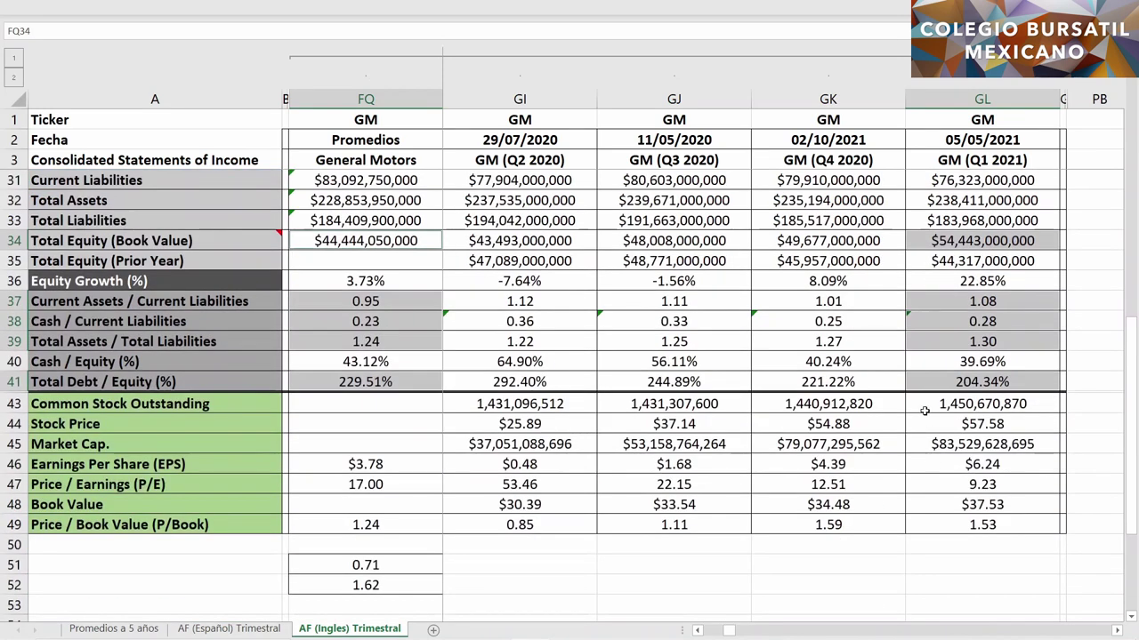
click(926, 404)
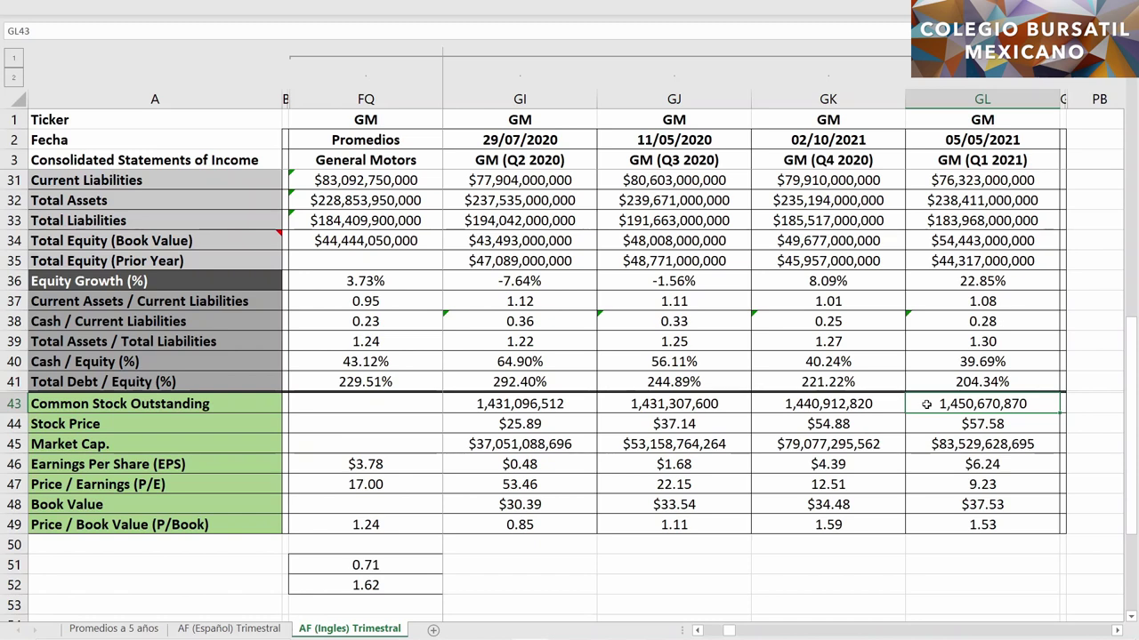
click(931, 139)
ctrl+click(927, 404)
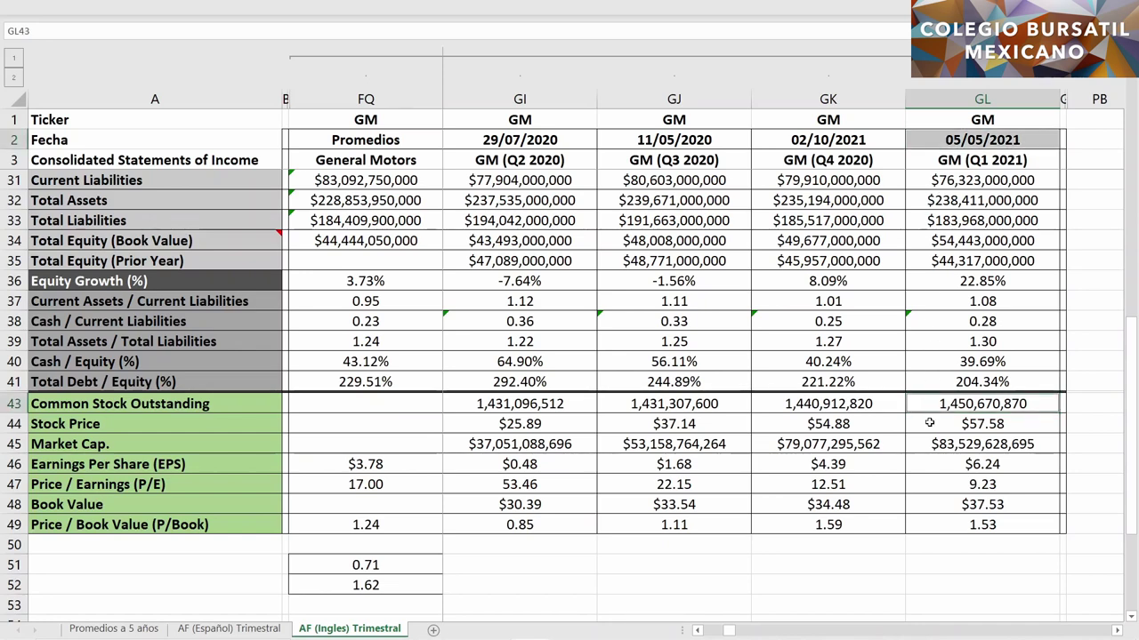
ctrl+click(929, 424)
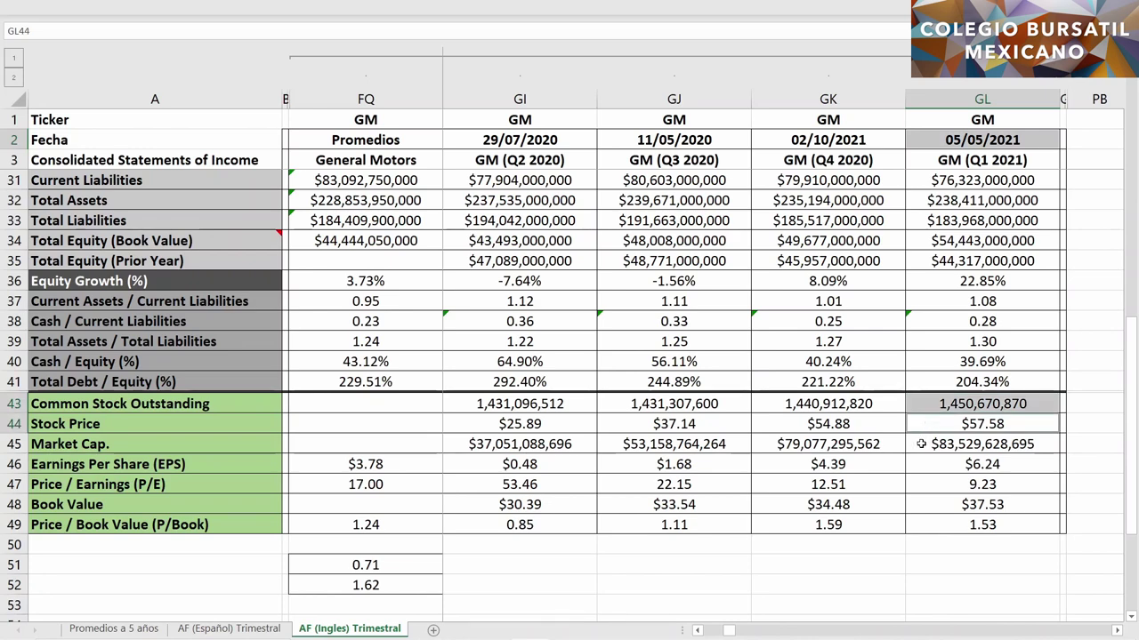
ctrl+click(922, 444)
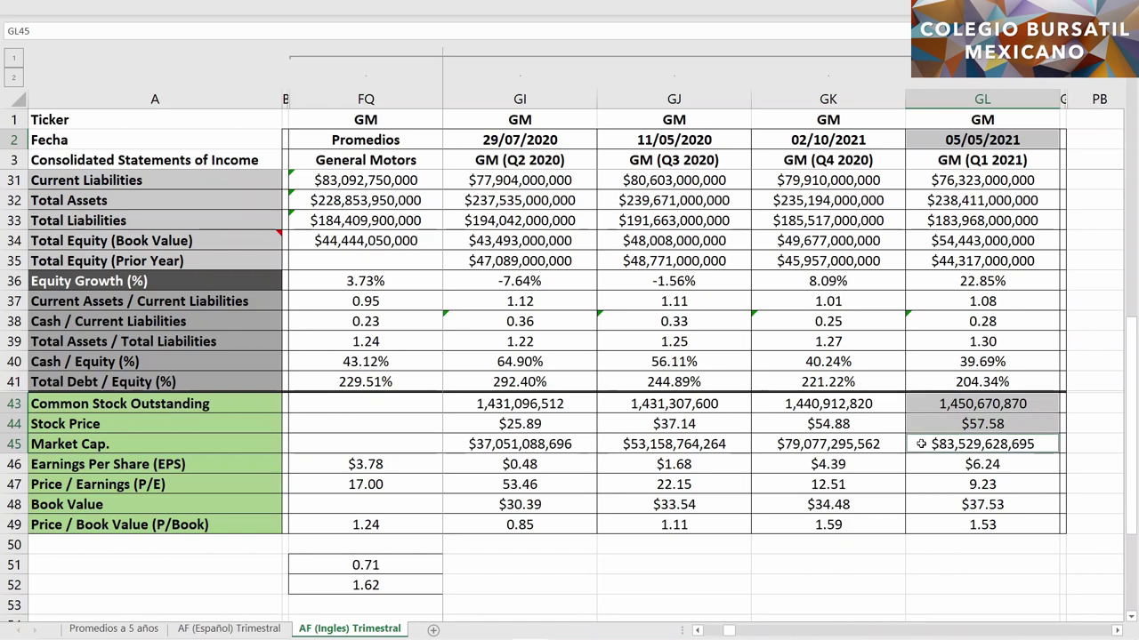
Step: Extend the highlight to Q1 2021 Total Equity, Book Value and Price / Book Value, plus the average Price / Book Value and the two values beneath it
click(921, 239)
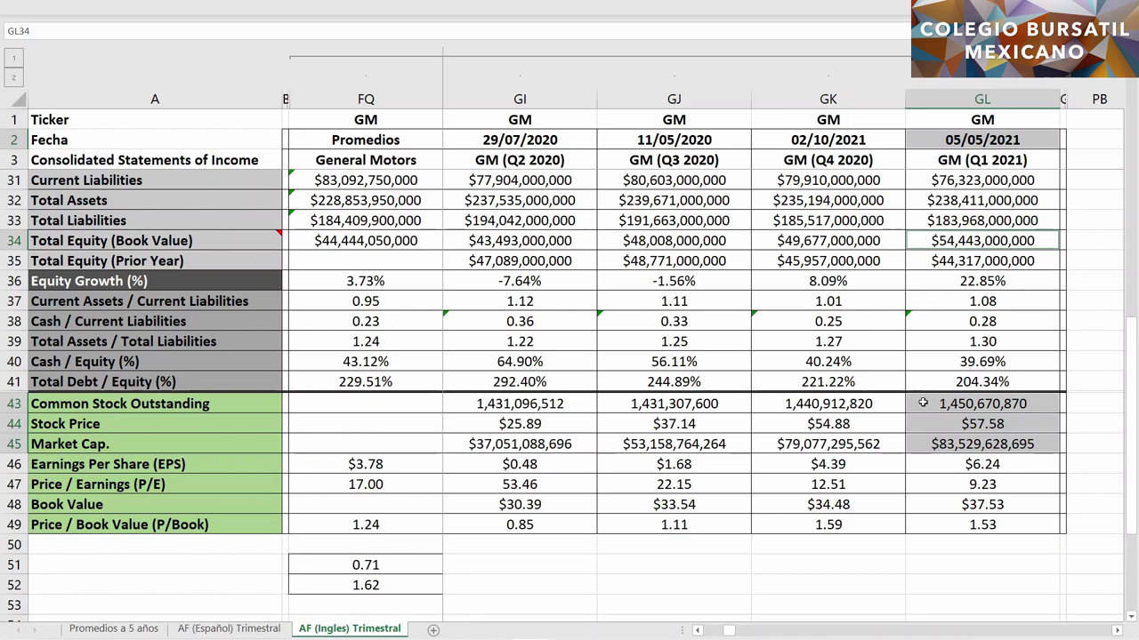
ctrl+click(925, 504)
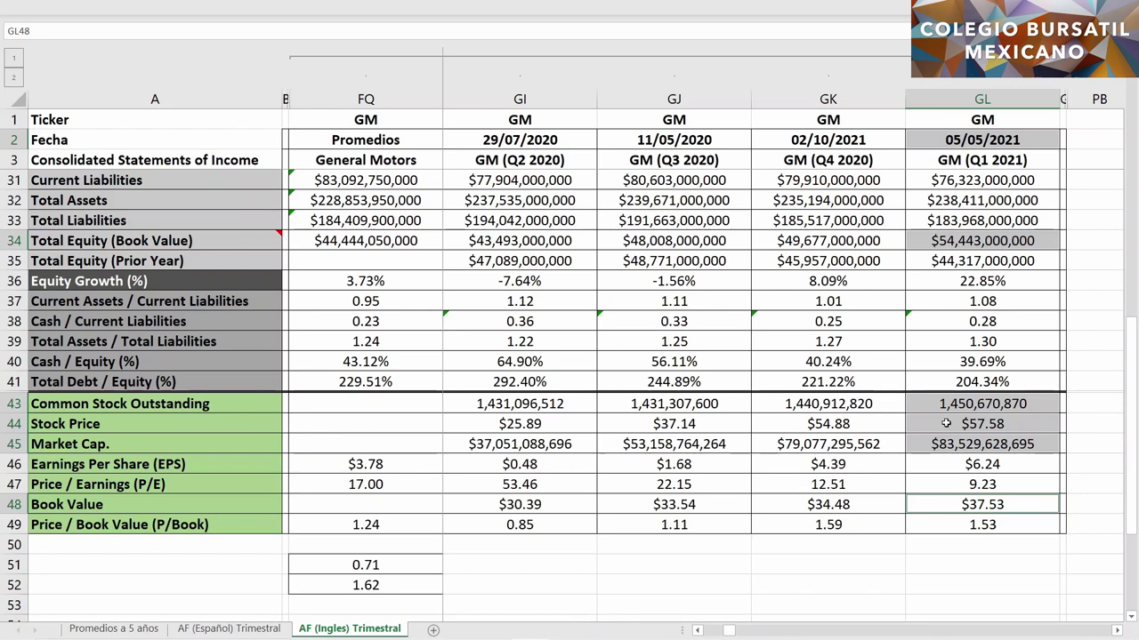
ctrl+click(943, 524)
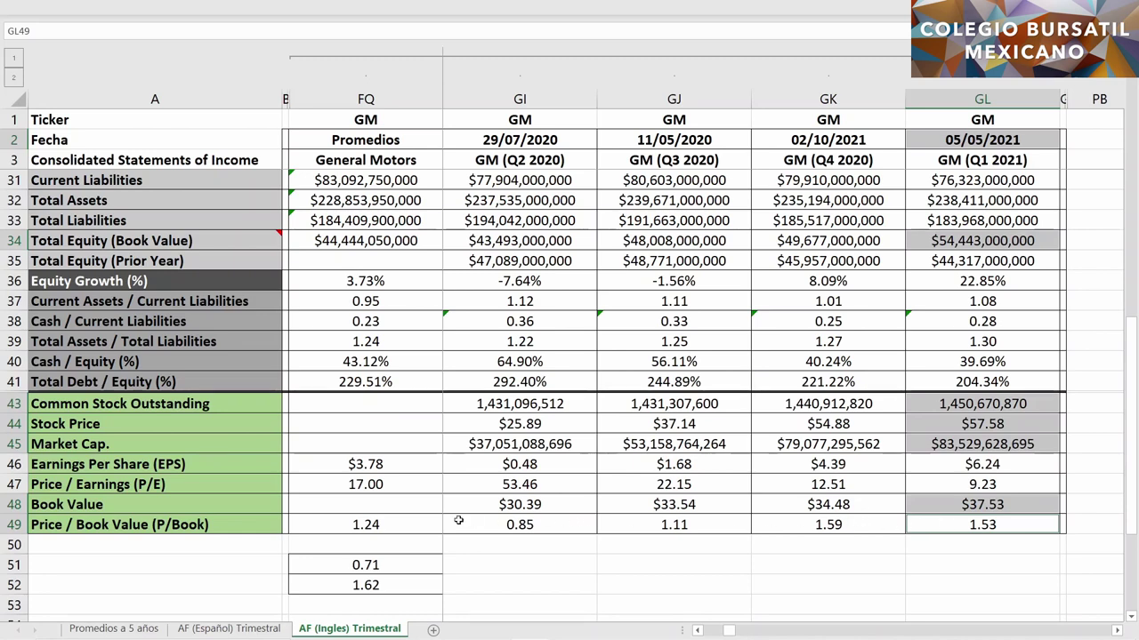
click(407, 525)
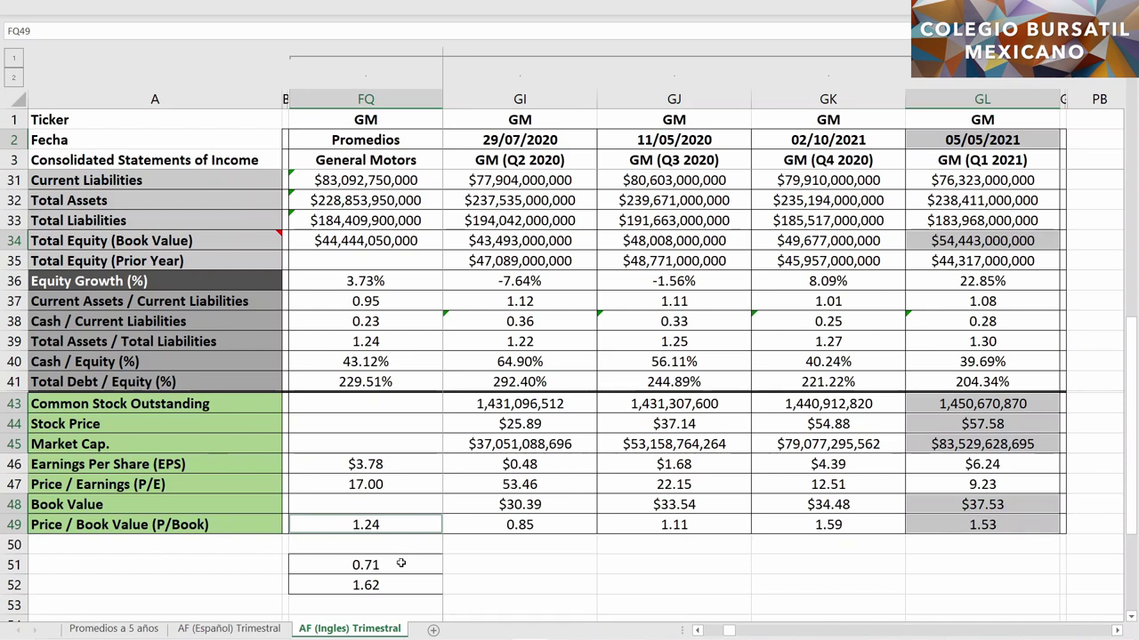
ctrl+click(401, 564)
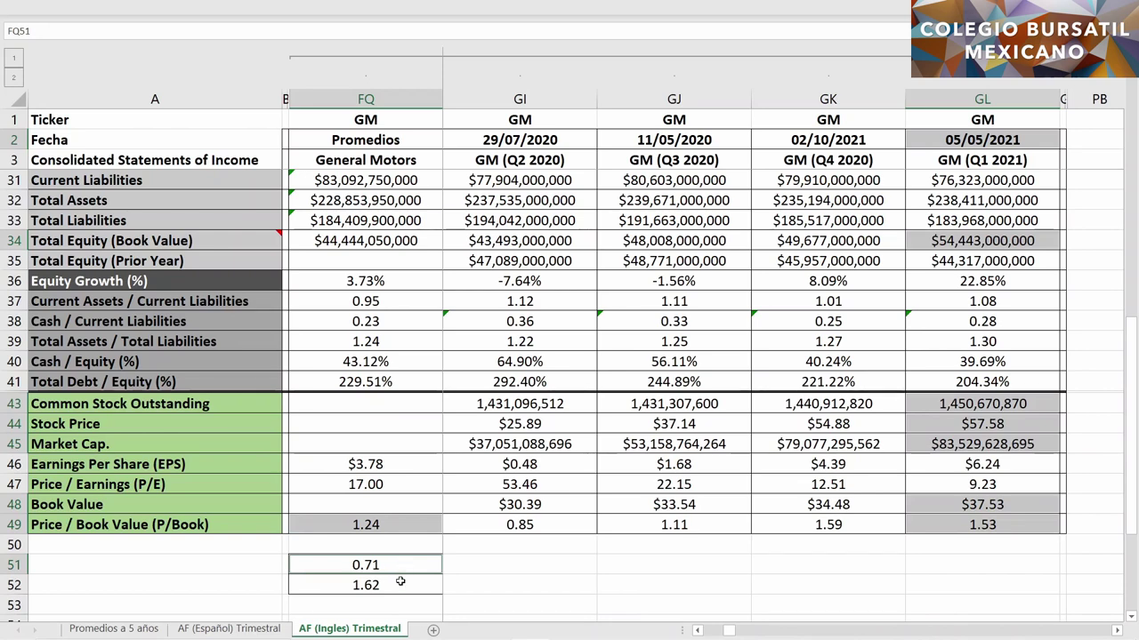
ctrl+click(401, 581)
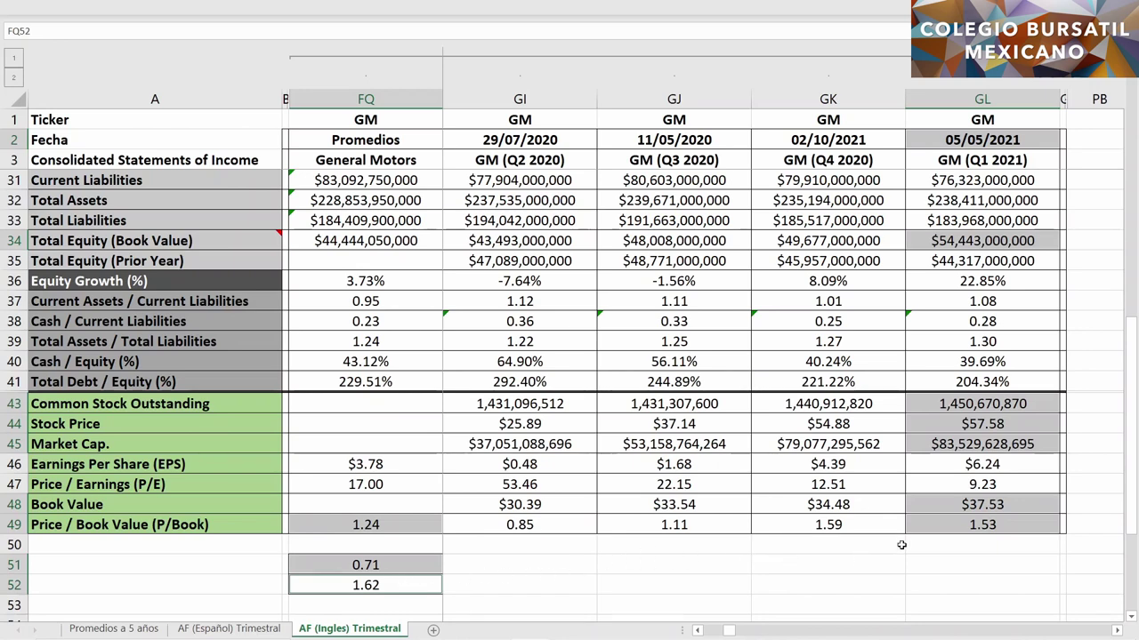
Step: Highlight afresh Price / Book Value for Q1 2021, the average and Q4 2020, together with the value in FQ52
click(933, 526)
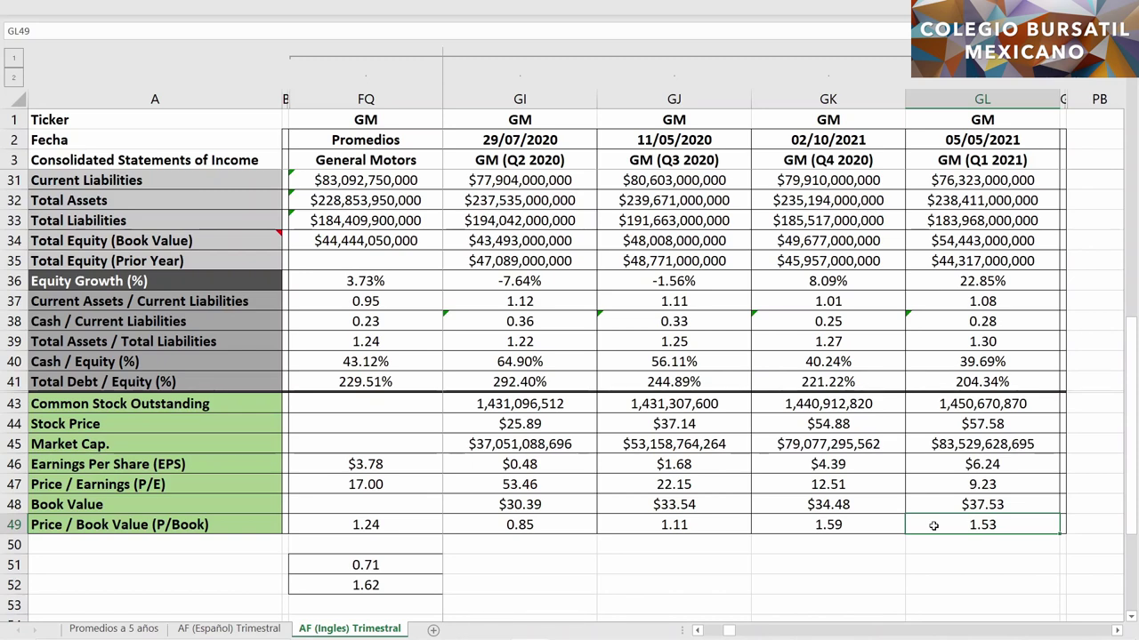
ctrl+click(400, 584)
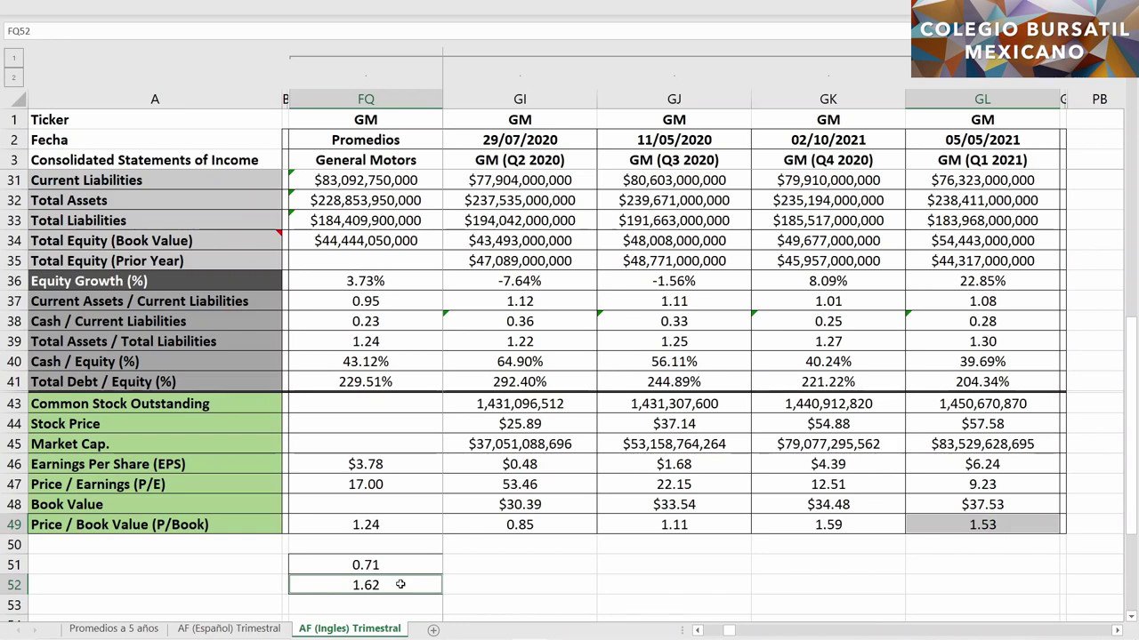
ctrl+click(413, 524)
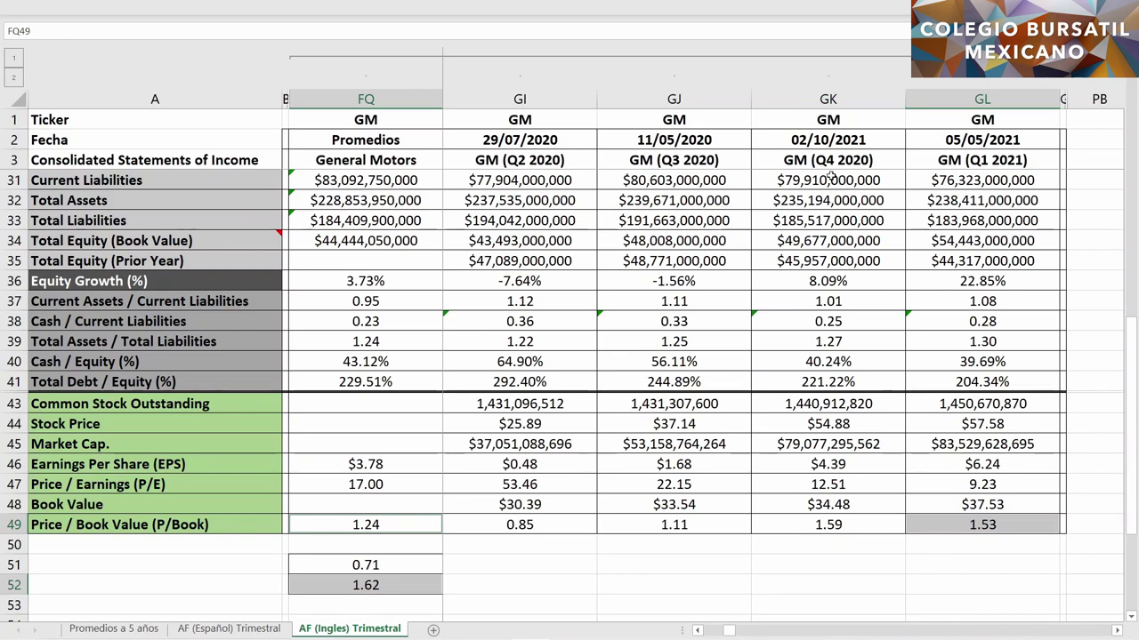
click(863, 524)
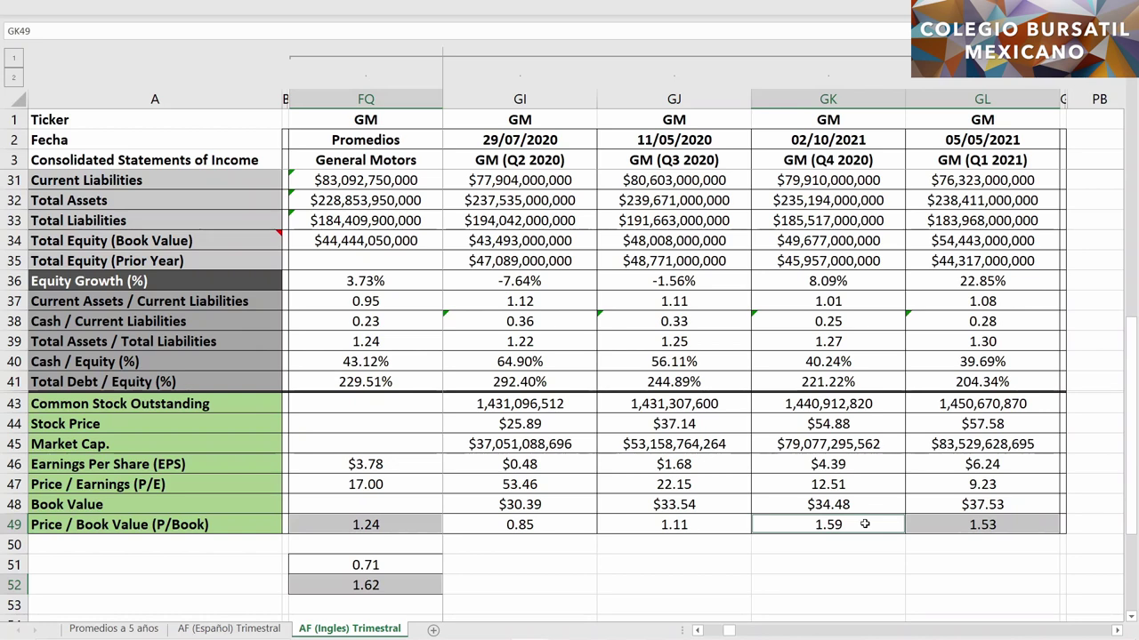
Step: Add Stock Price, Book Value and Total Equity (Book Value) for Q4 2020 and Q1 2021 to the highlight
ctrl+click(862, 422)
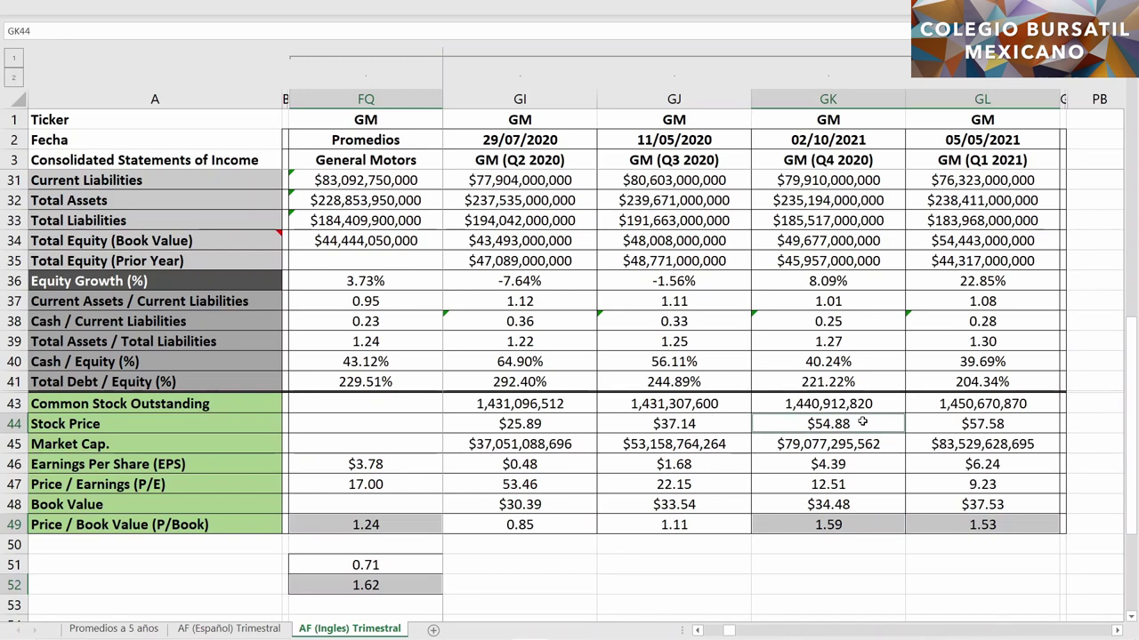
ctrl+click(939, 425)
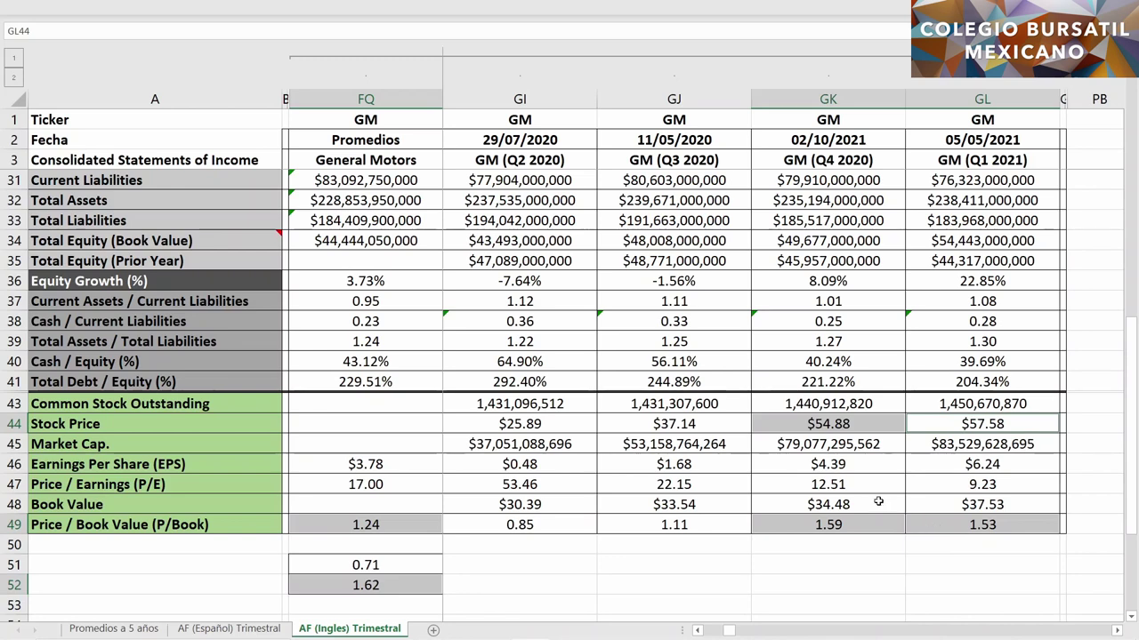
mouse_move(878, 503)
mouse_down()
mouse_move(921, 502)
mouse_move(874, 503)
mouse_up()
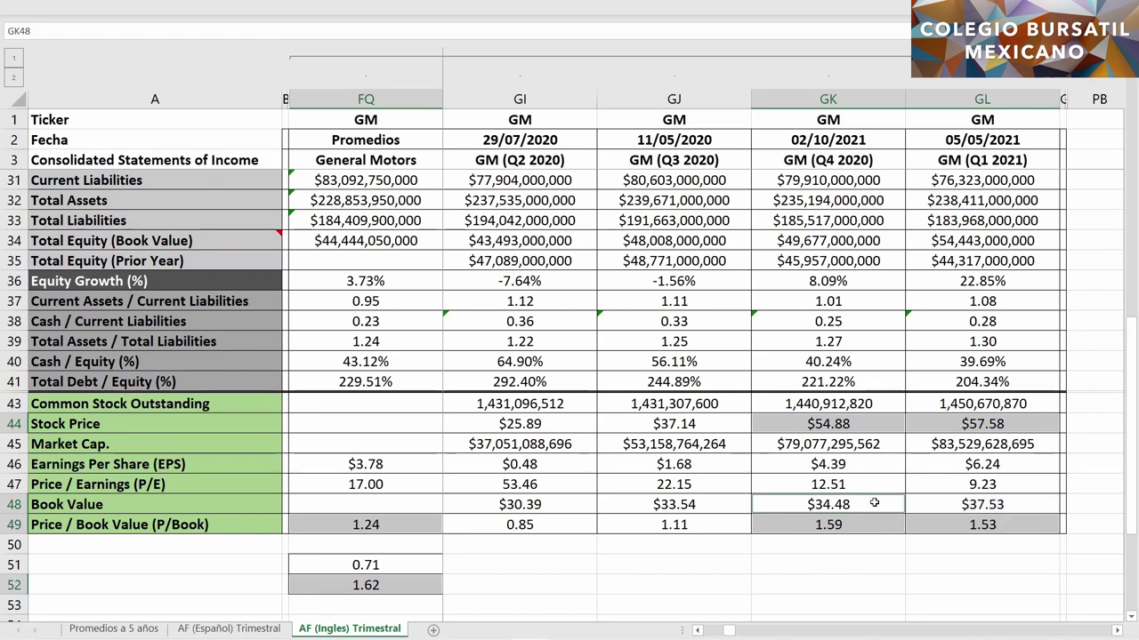
ctrl+click(934, 504)
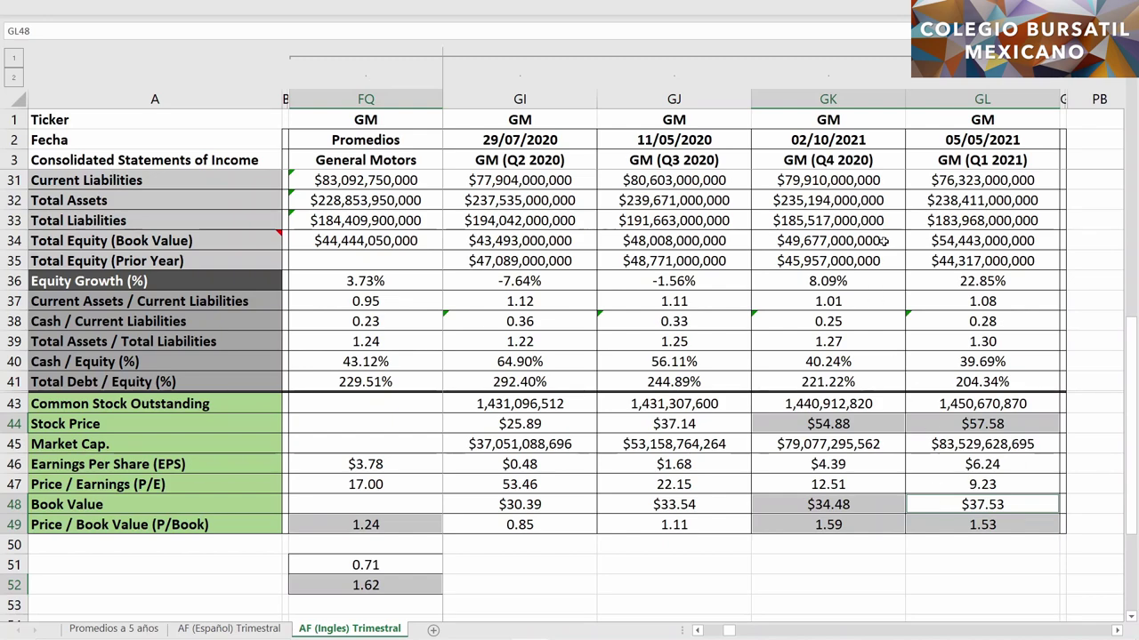
drag(881, 242, 928, 241)
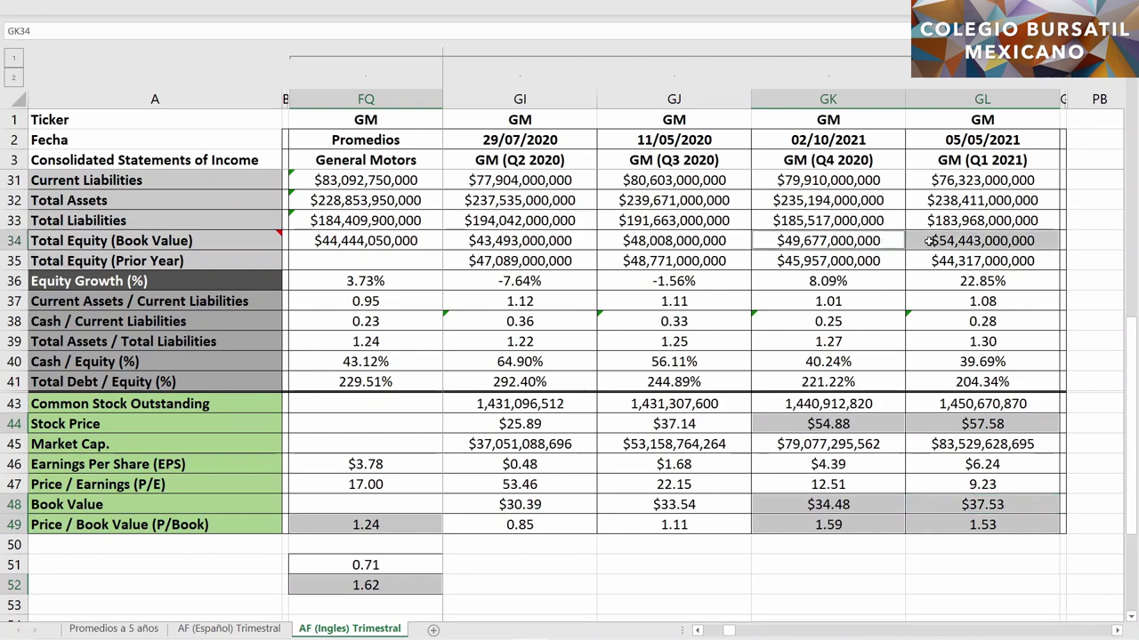
Step: Highlight afresh Q1 2021 Net Income, plus Earnings Per Share for Q1 2021, Q2 to Q4 2020 and the average
scroll(928, 241, up, 6)
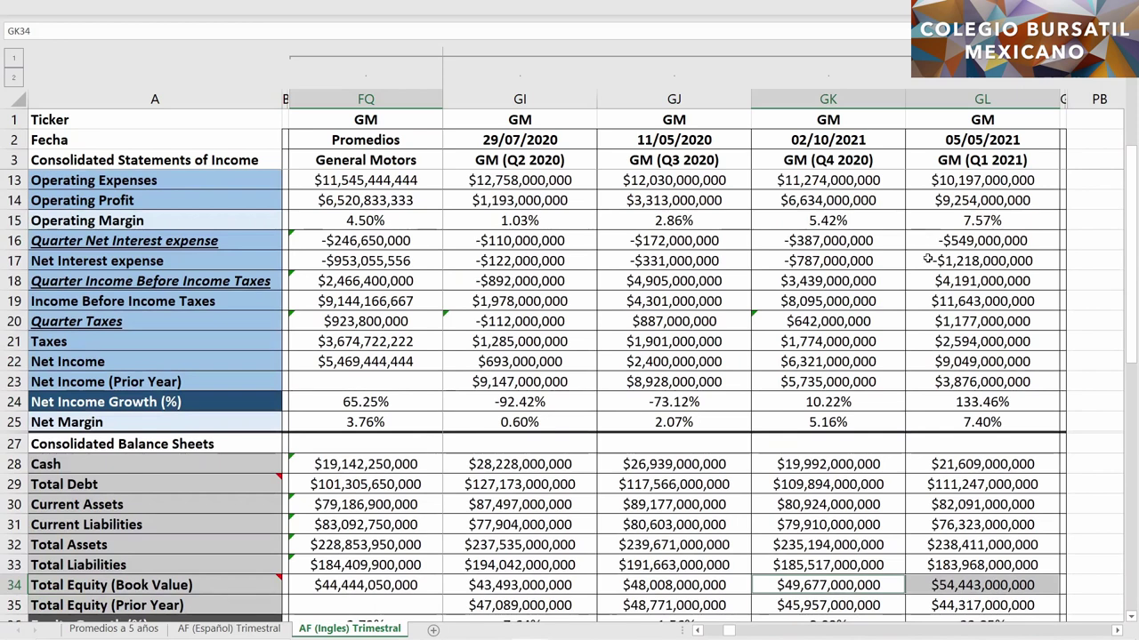
click(923, 361)
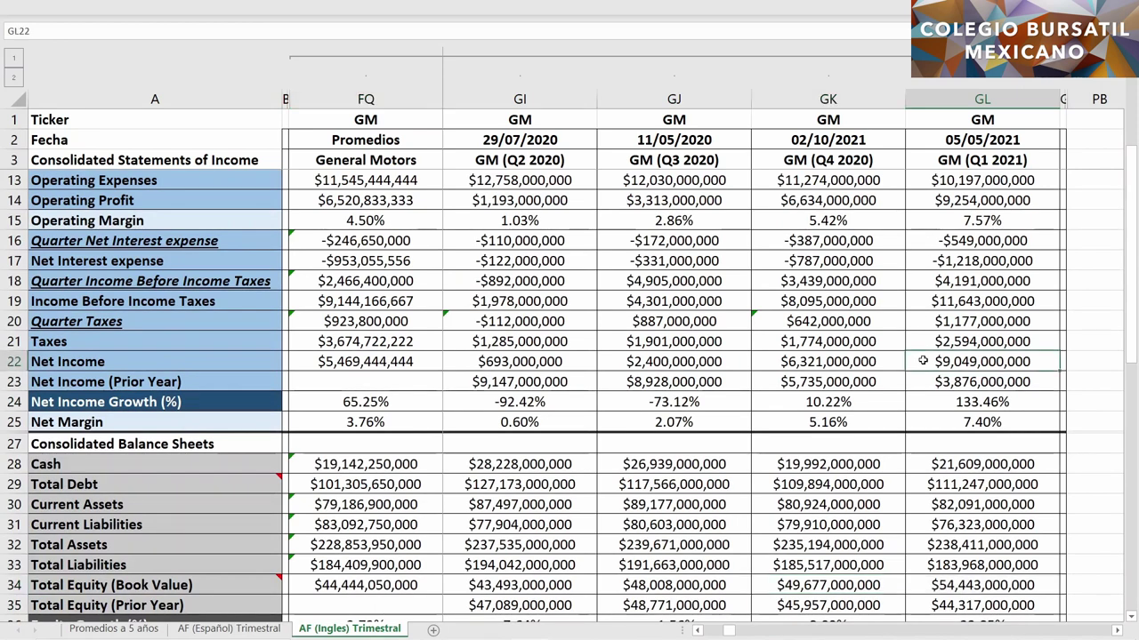
scroll(923, 361, down, 7)
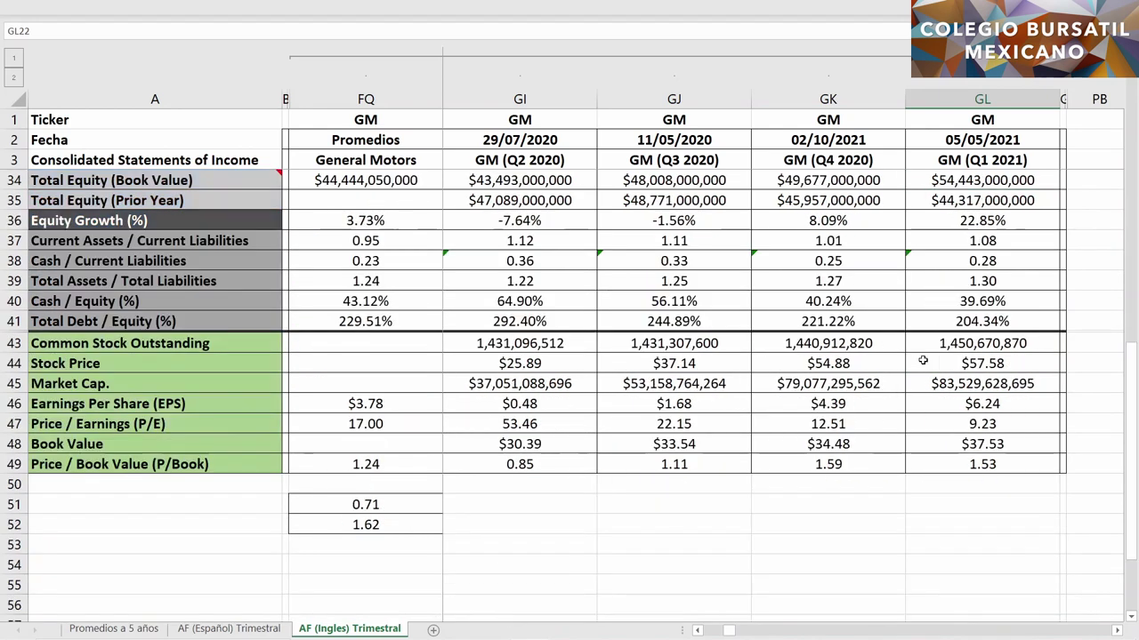
scroll(922, 361, down, 1)
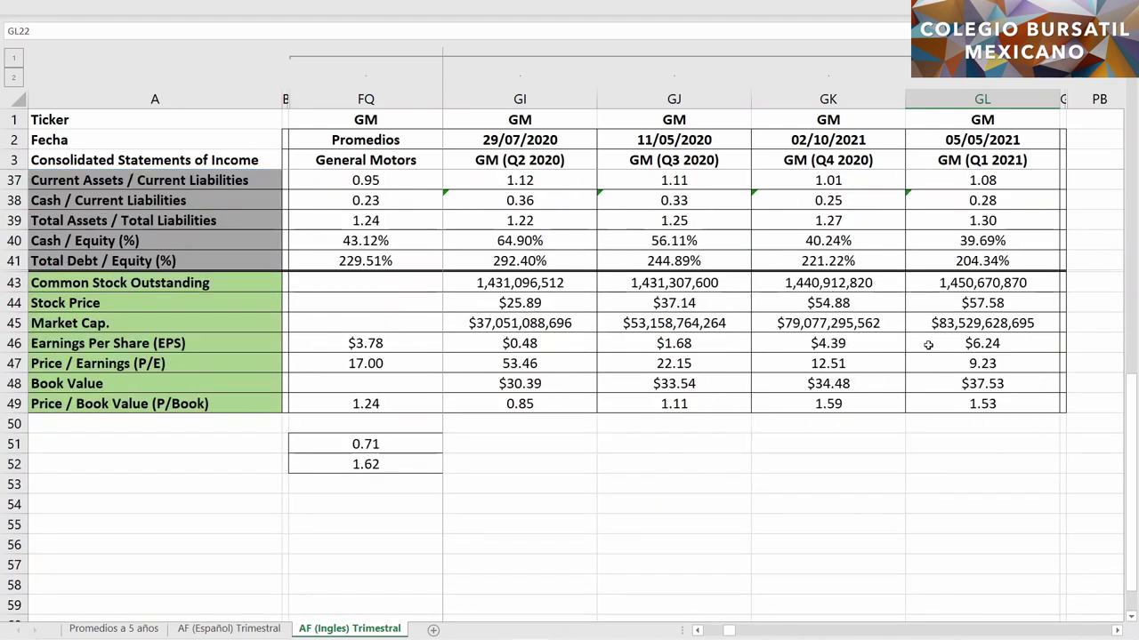
click(928, 345)
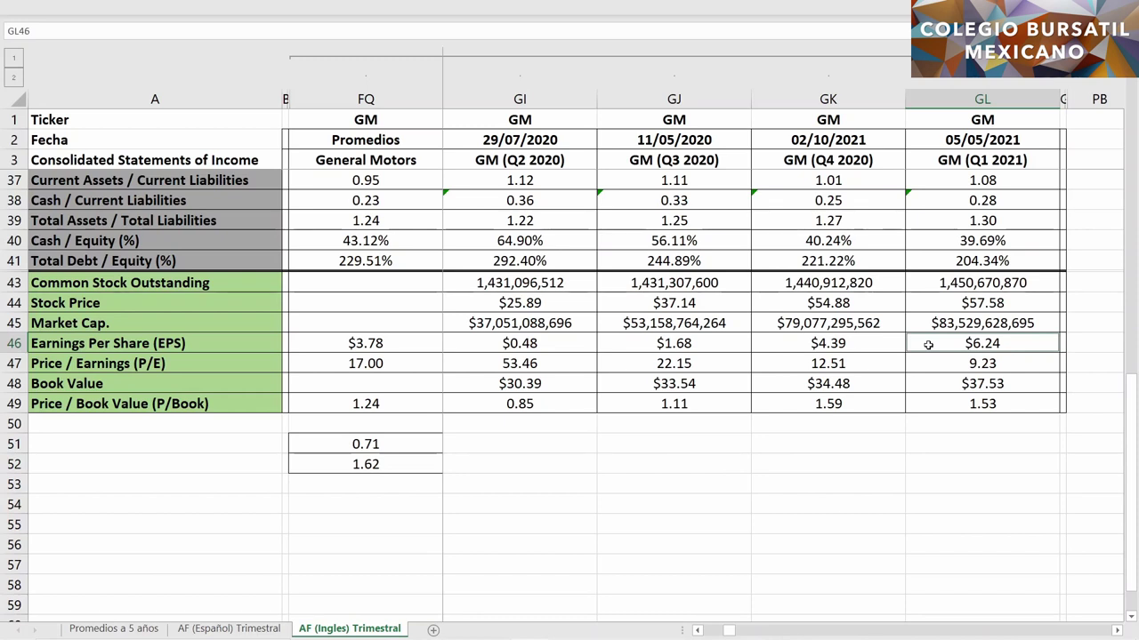
drag(898, 347, 561, 343)
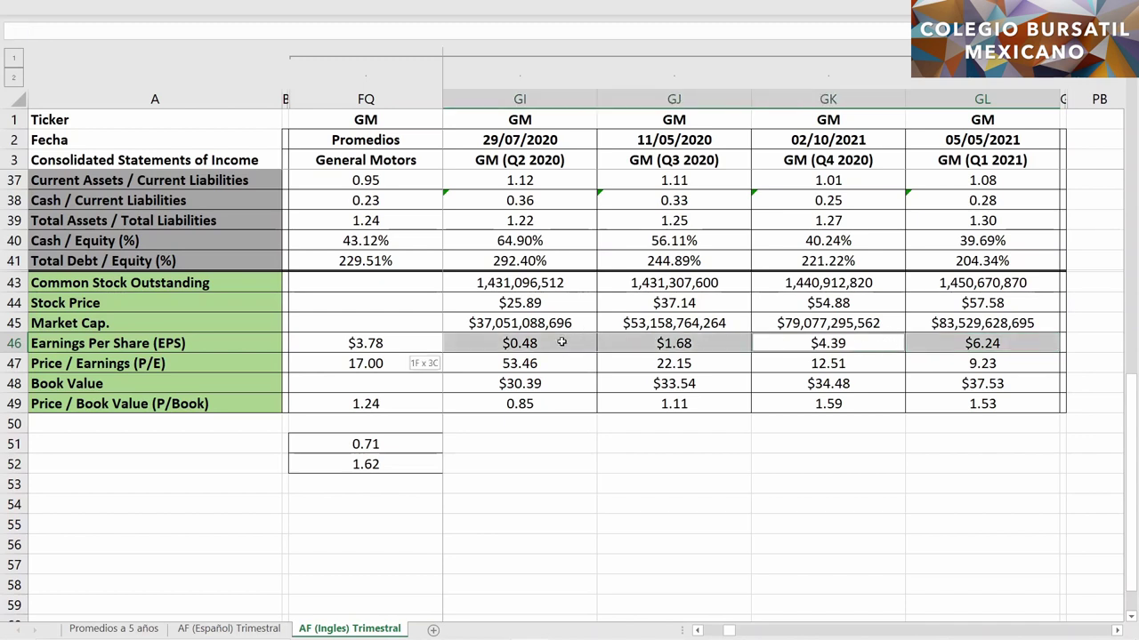
ctrl+click(413, 344)
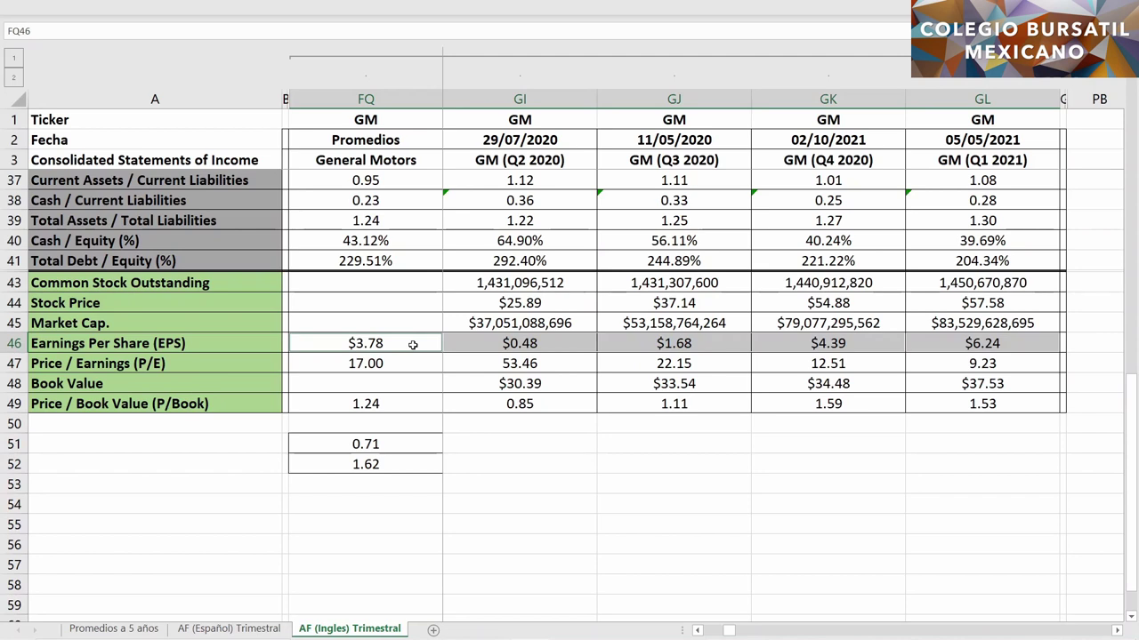
Step: Extend the highlight to Price / Earnings for Q1 2021, Q2 to Q4 2020 and the average
ctrl+click(946, 364)
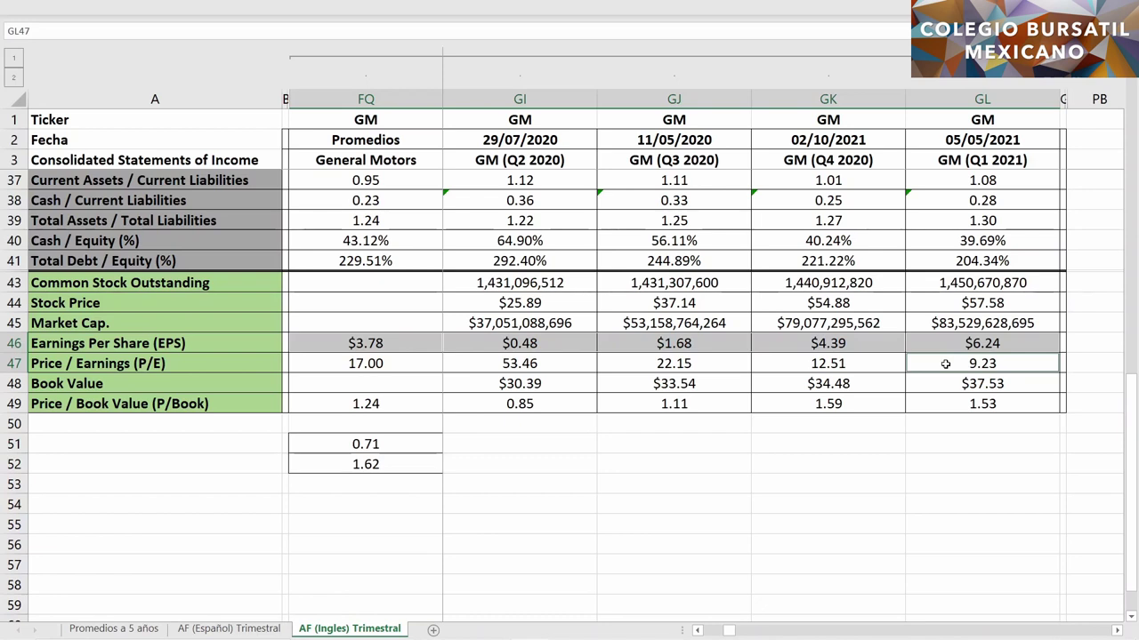
drag(787, 364, 525, 367)
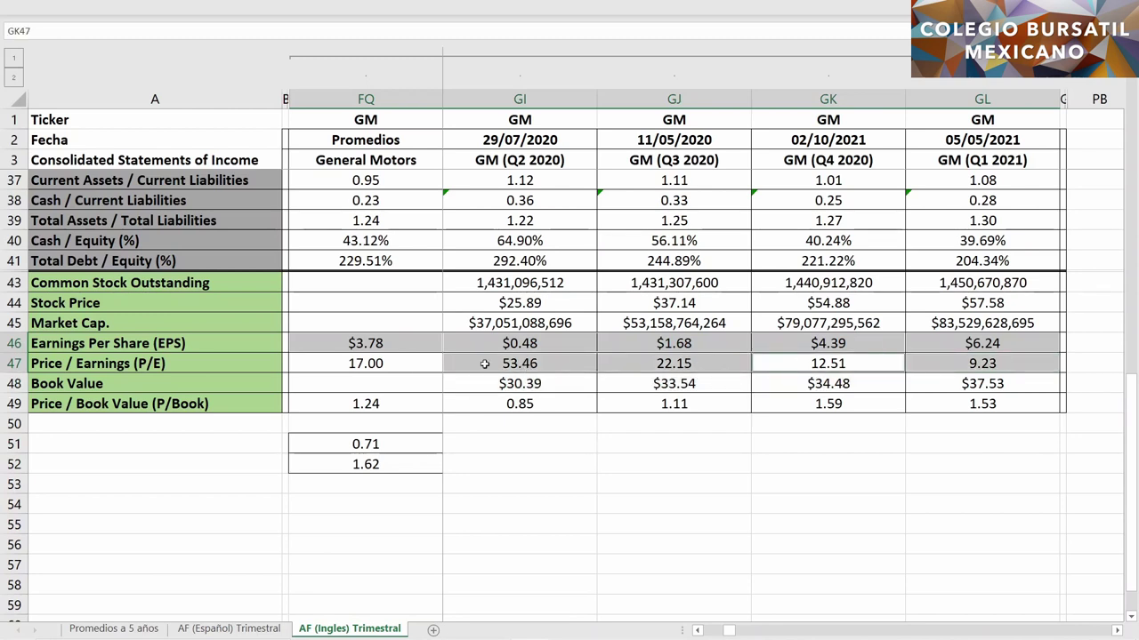
ctrl+click(404, 362)
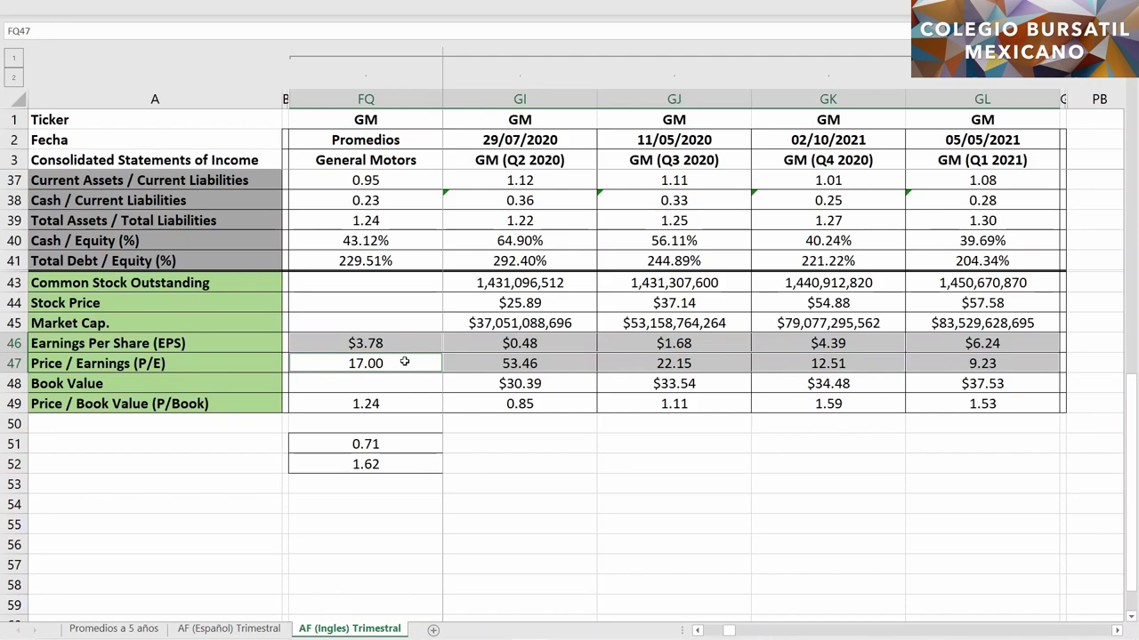
Step: Add Annual Revenue for Q1 2021 and for the average to the highlighted cells
scroll(932, 384, up, 11)
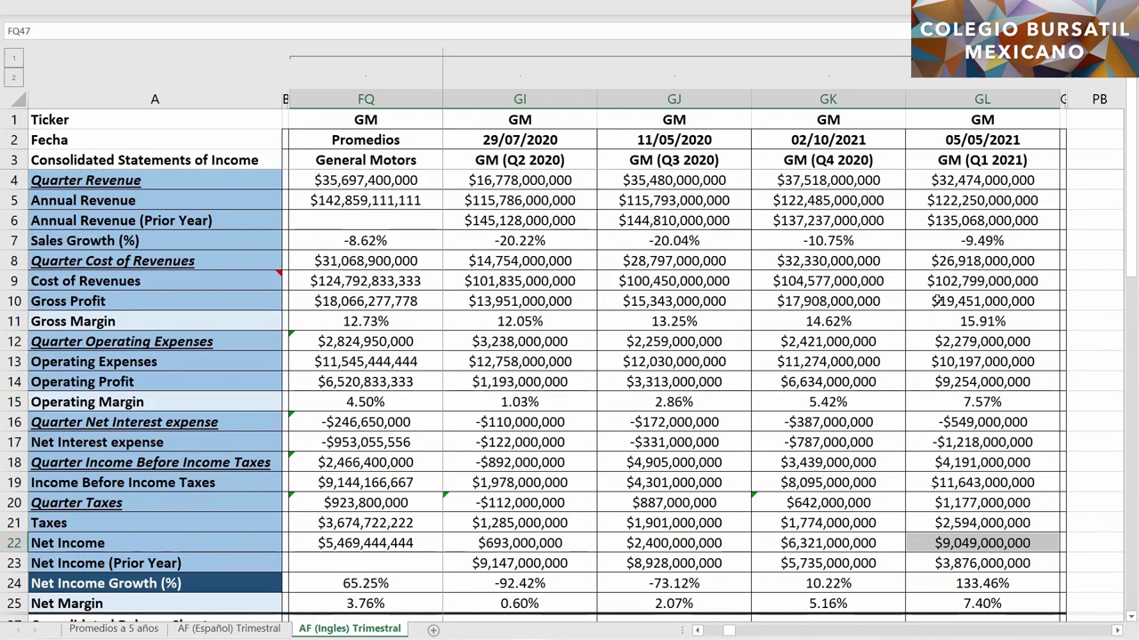
click(922, 200)
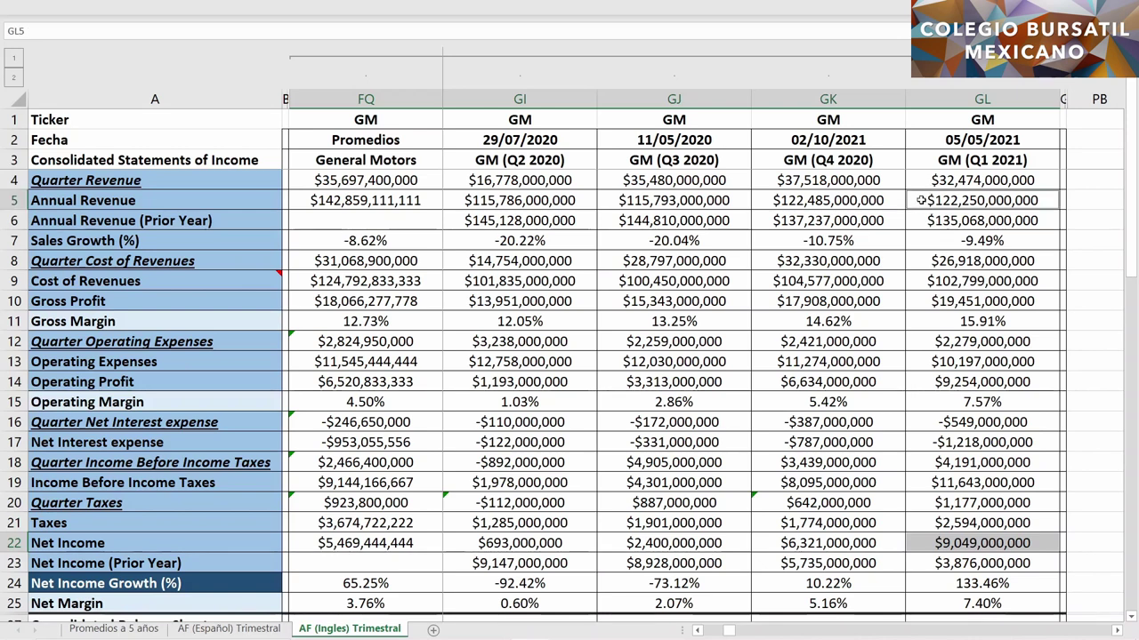
ctrl+click(427, 202)
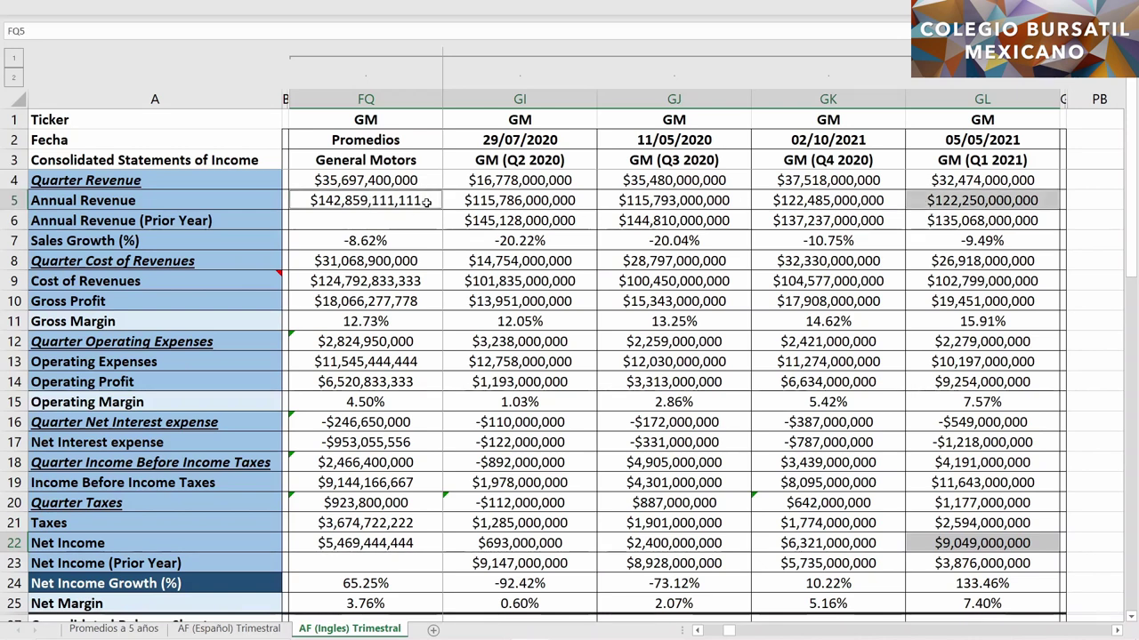
Step: Add Annual Revenue (Prior Year) for Q1 2021 and Annual Revenue for Q2 to Q4 2020 to the highlighted cells
ctrl+click(918, 217)
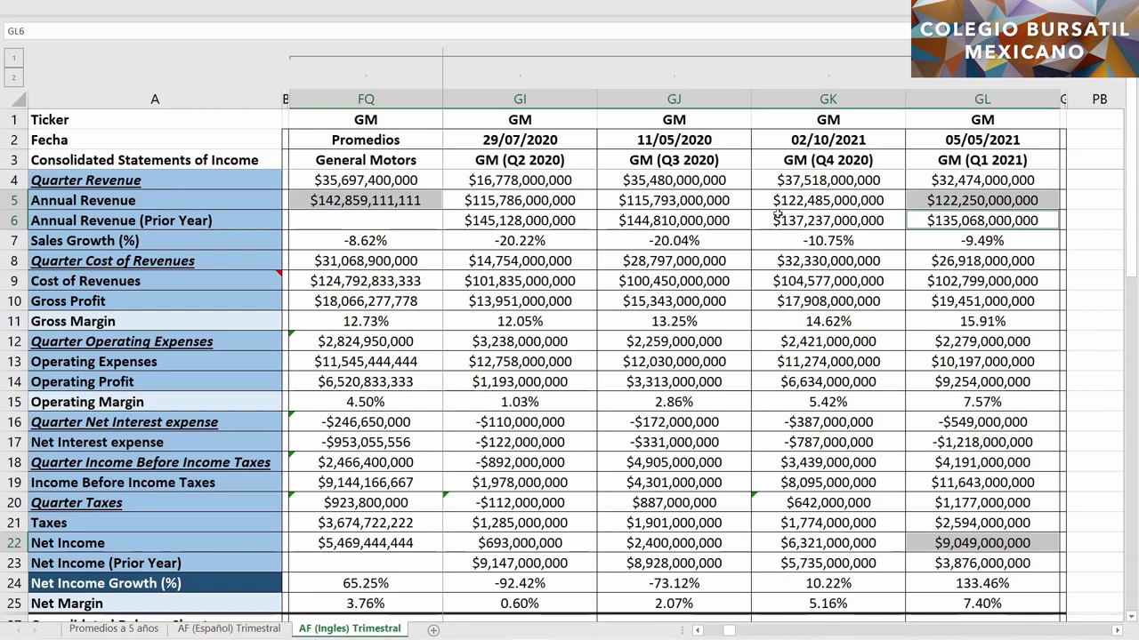
drag(552, 201, 790, 195)
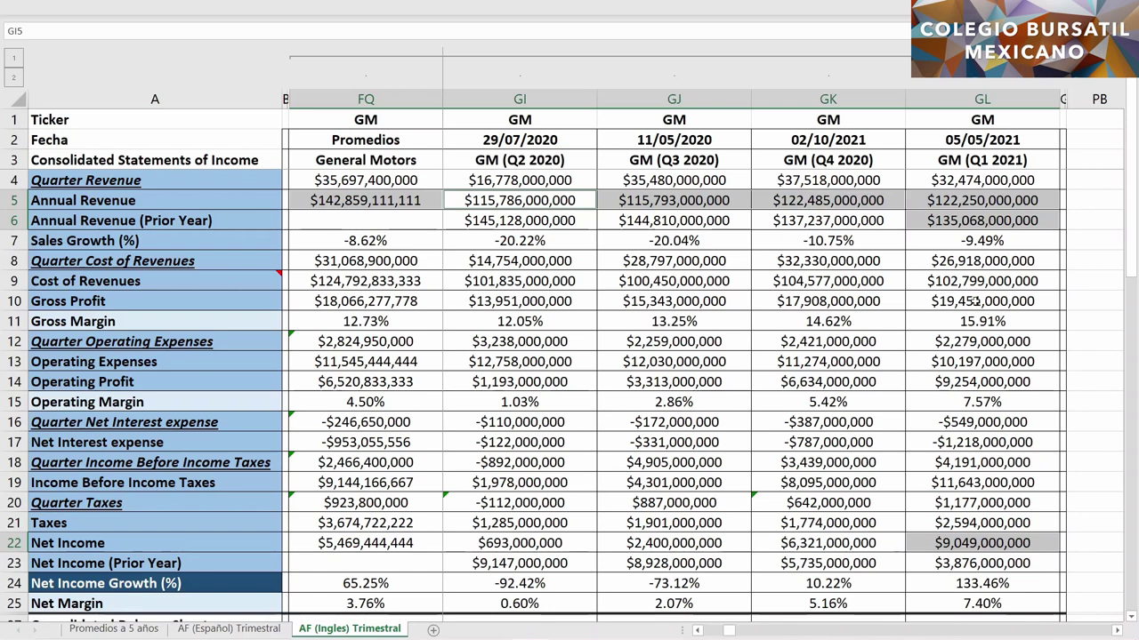
Step: Extend the highlight to Gross Margin, Operating Margin and Net Margin for Q1 2021, the average and Q4 2020
ctrl+click(935, 322)
ctrl+click(931, 407)
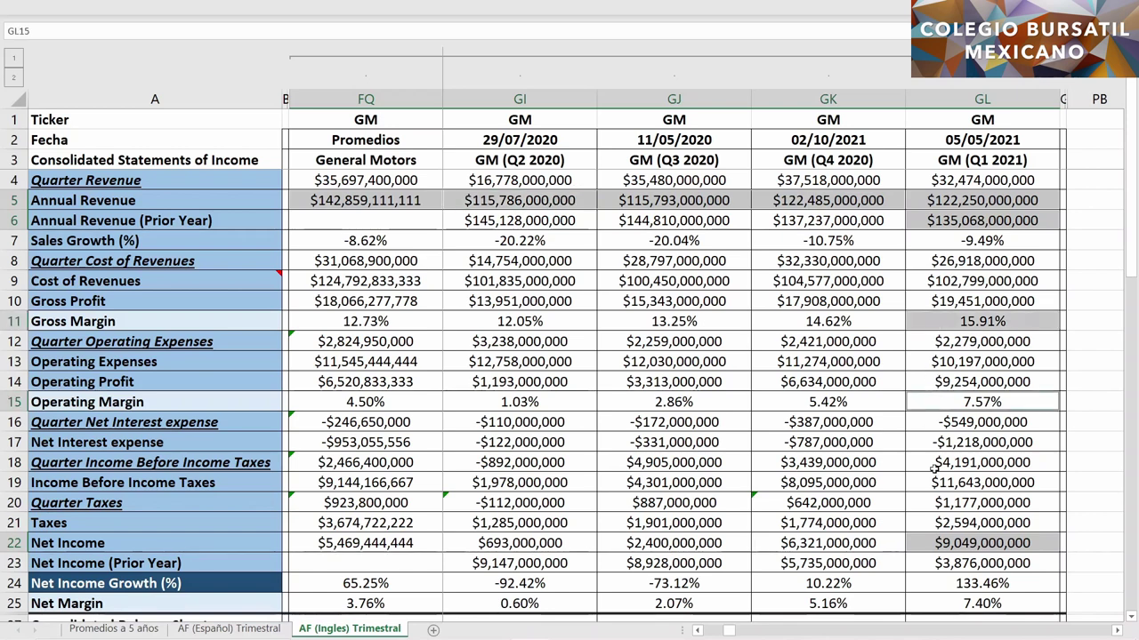
ctrl+click(939, 604)
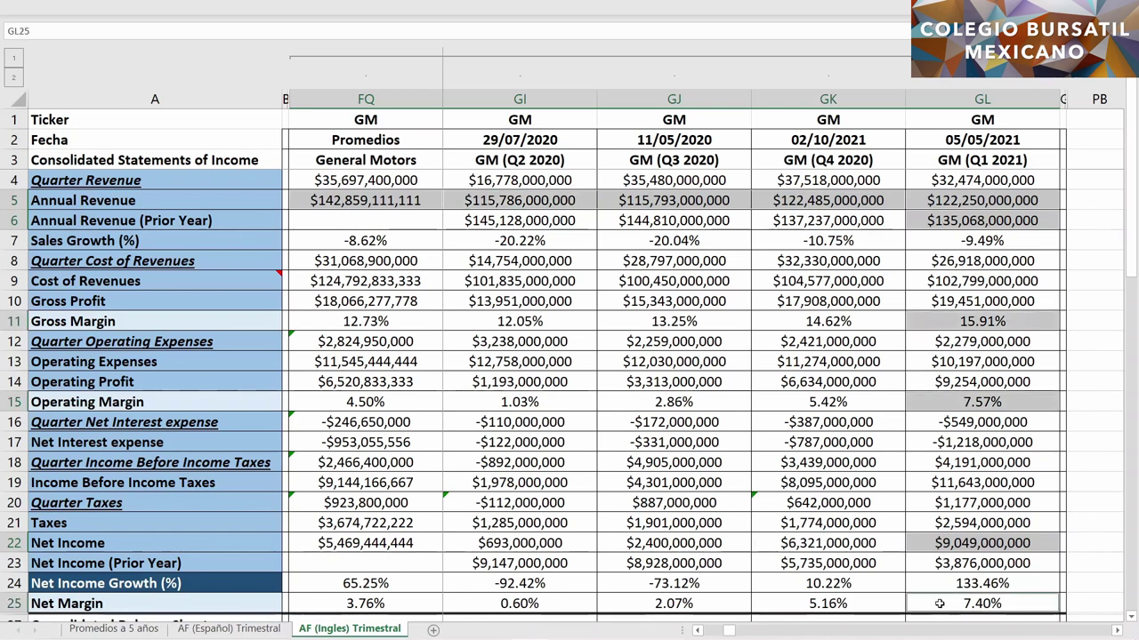
ctrl+click(434, 323)
ctrl+click(406, 402)
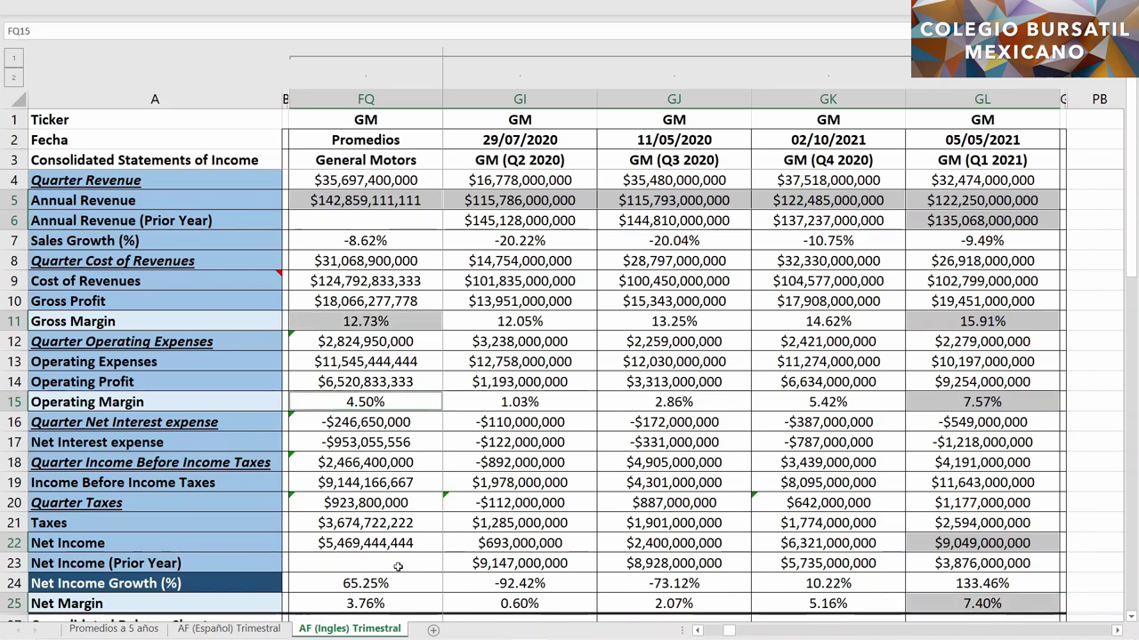
ctrl+click(404, 604)
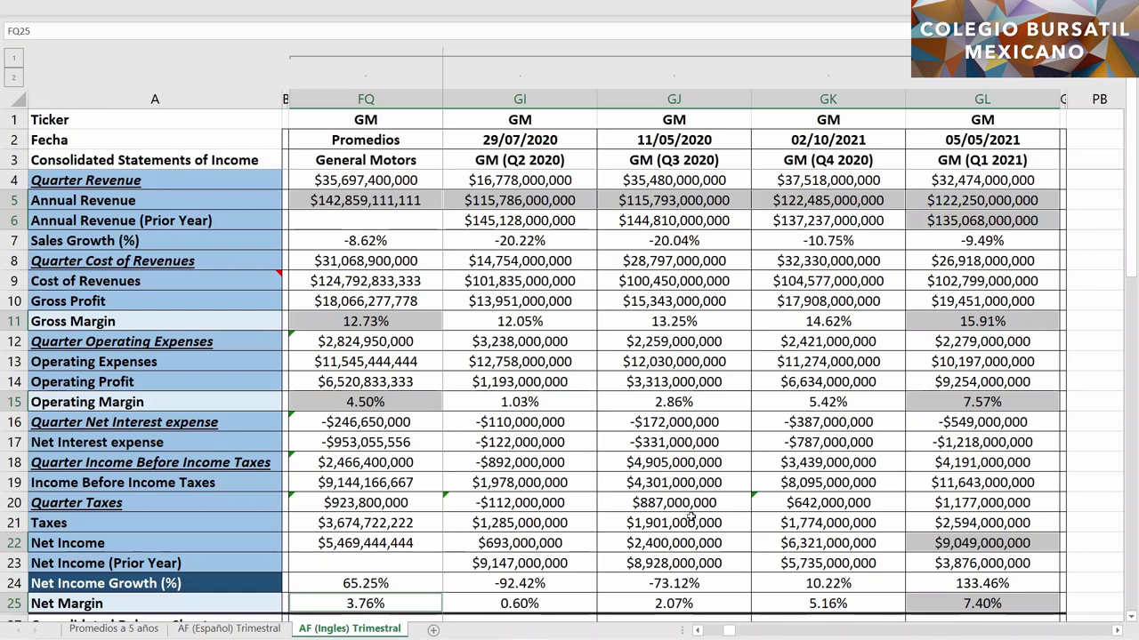
ctrl+click(863, 324)
ctrl+click(867, 399)
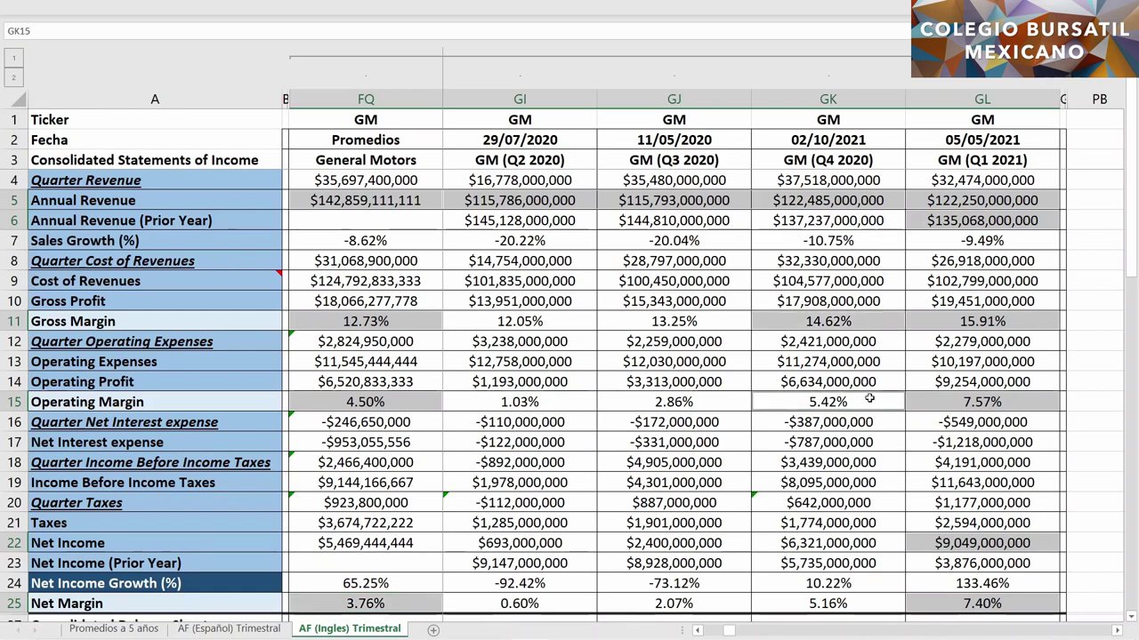
ctrl+click(859, 603)
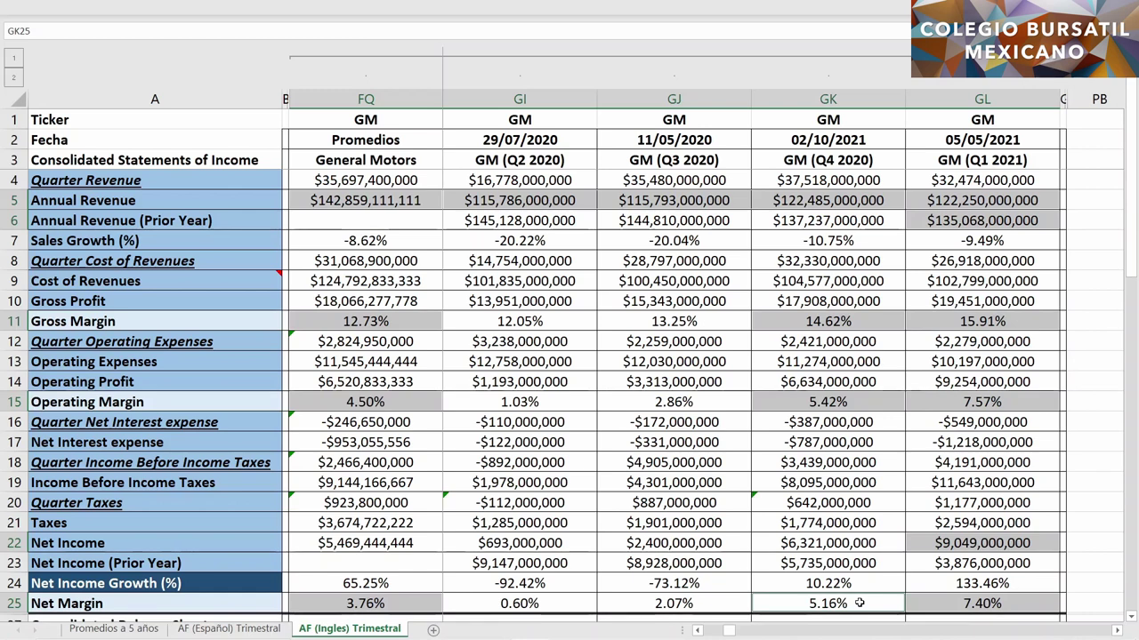
Step: Highlight afresh Q1 2021 Total Equity, its prior-year figure and Equity Growth, plus the five balance sheet ratios for Q1 2021 and the average
scroll(859, 603, down, 7)
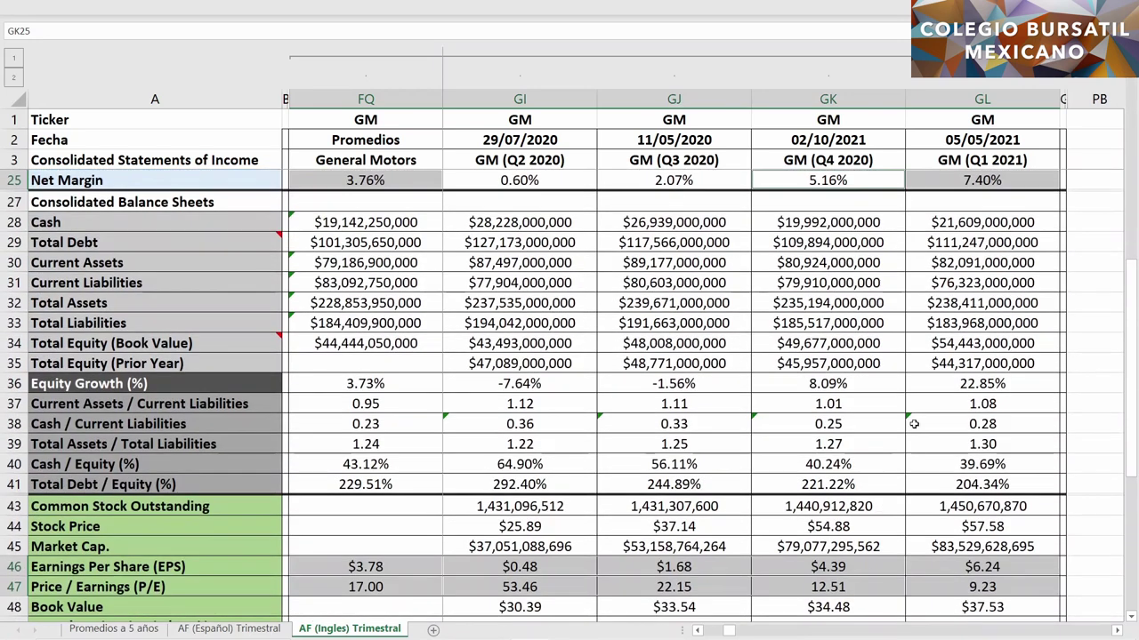
click(921, 343)
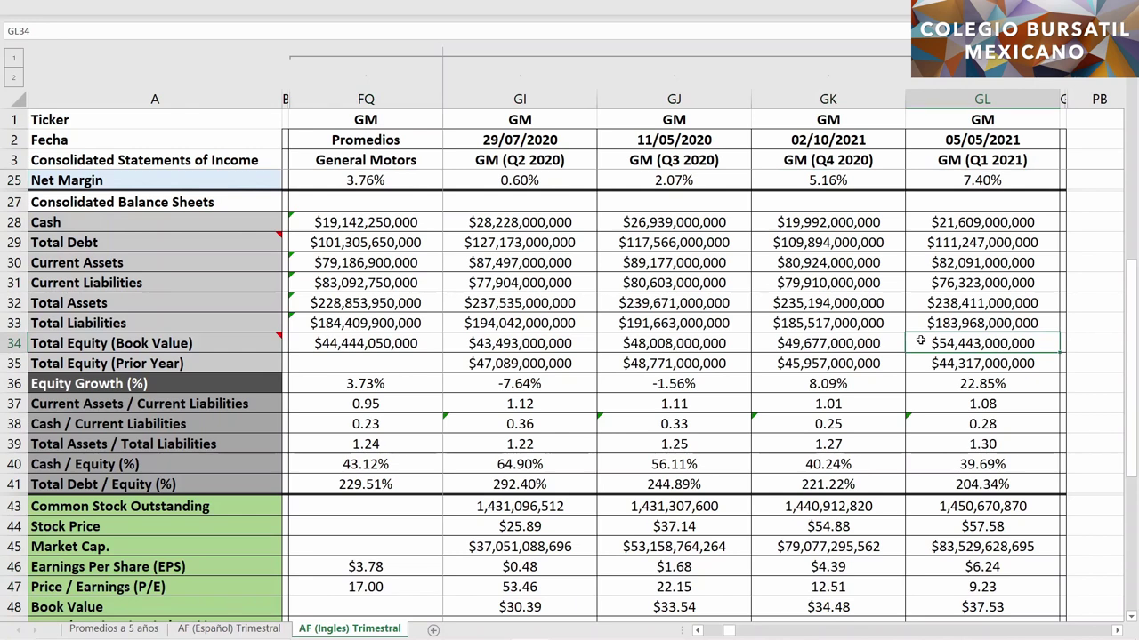
ctrl+click(928, 384)
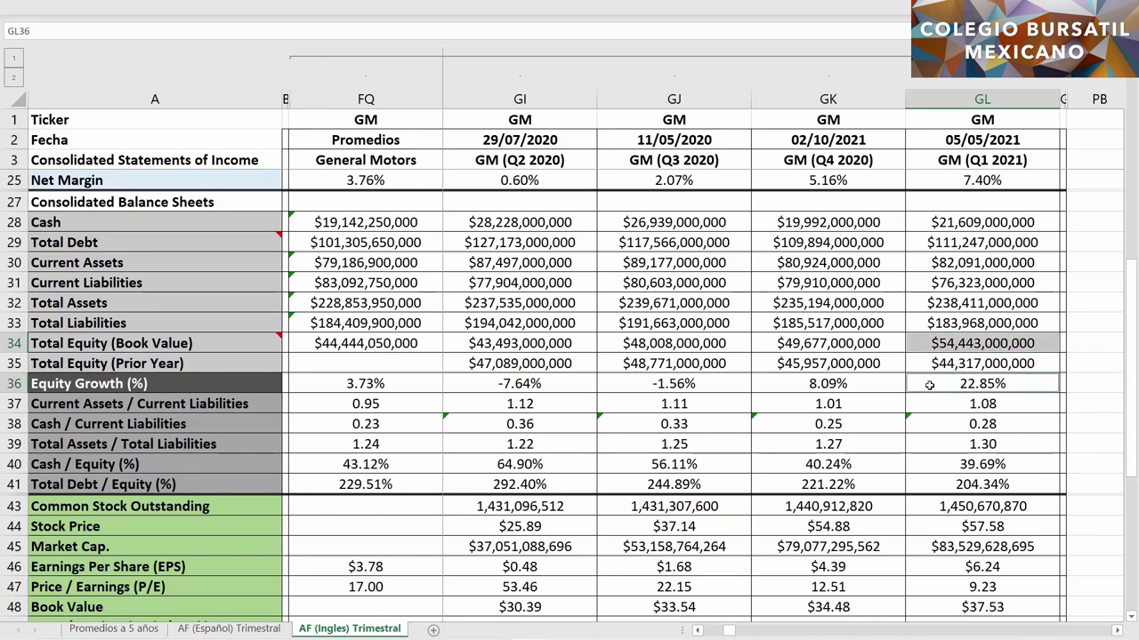
ctrl+click(919, 360)
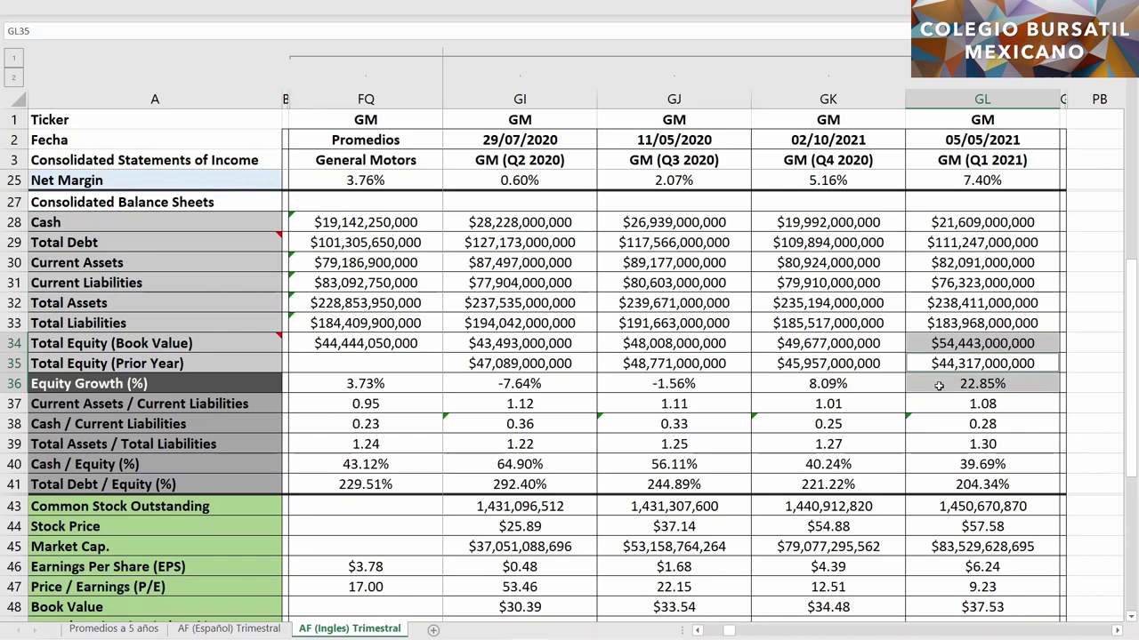
drag(929, 411, 931, 480)
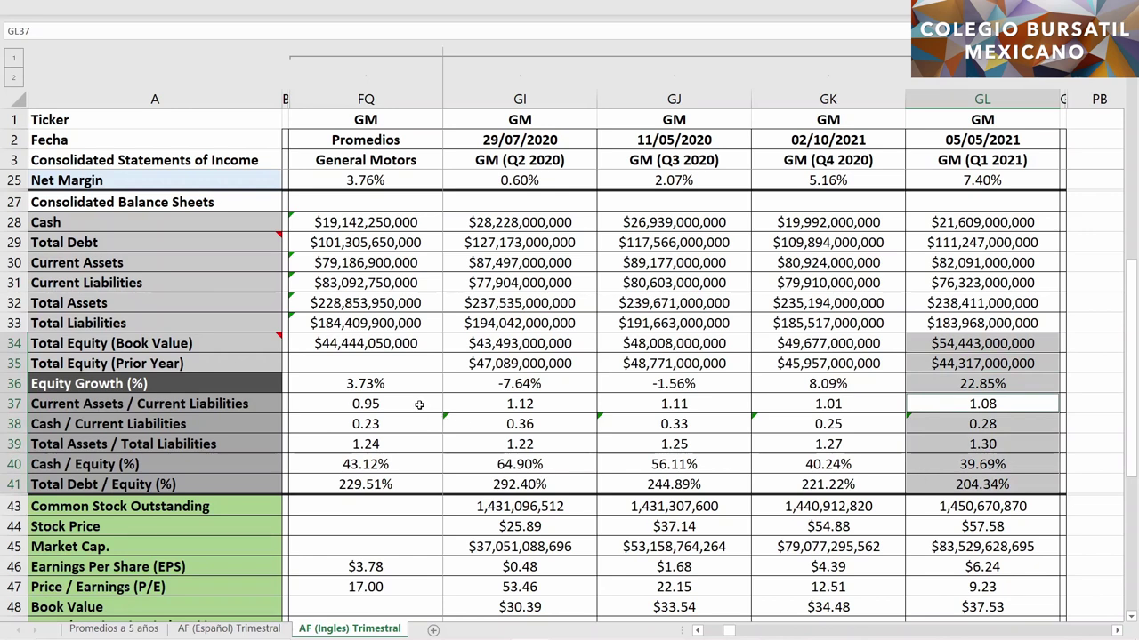
drag(419, 405, 420, 475)
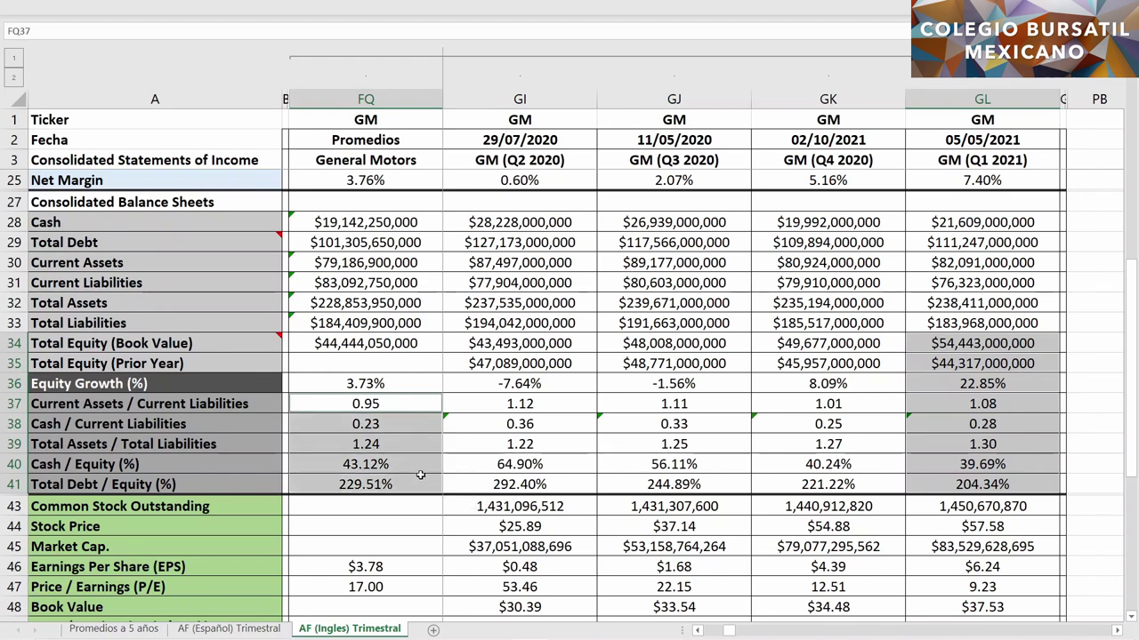
Step: Add Price / Book Value for Q1 2021 and the average, plus reference cell FQ52, to the highlight
scroll(420, 475, down, 3)
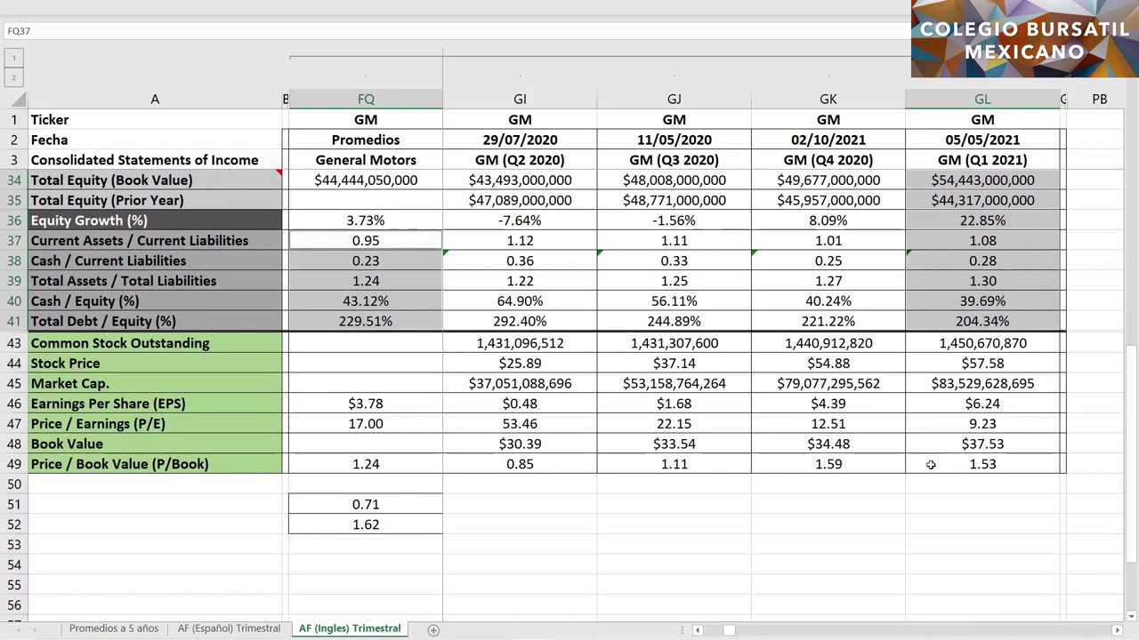
ctrl+click(930, 465)
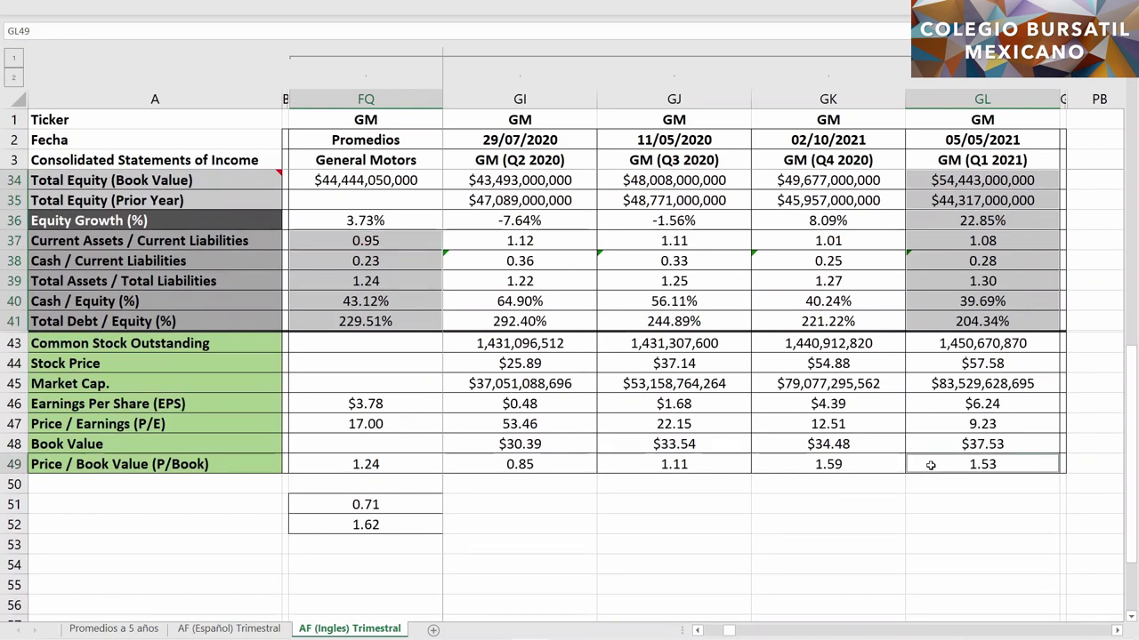
ctrl+click(417, 527)
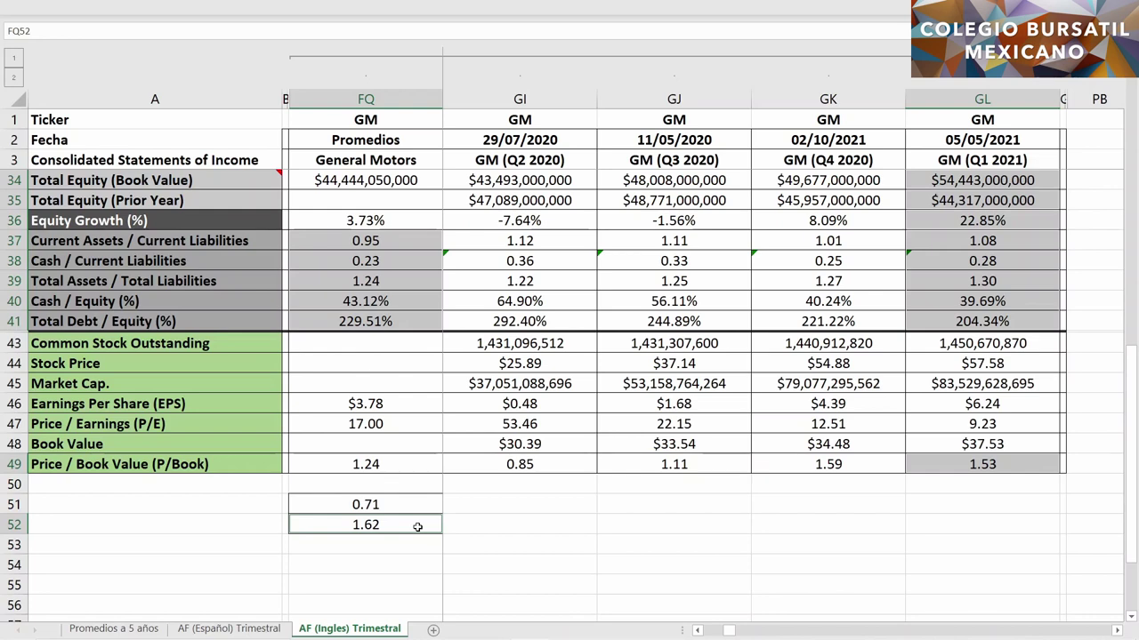
ctrl+click(421, 465)
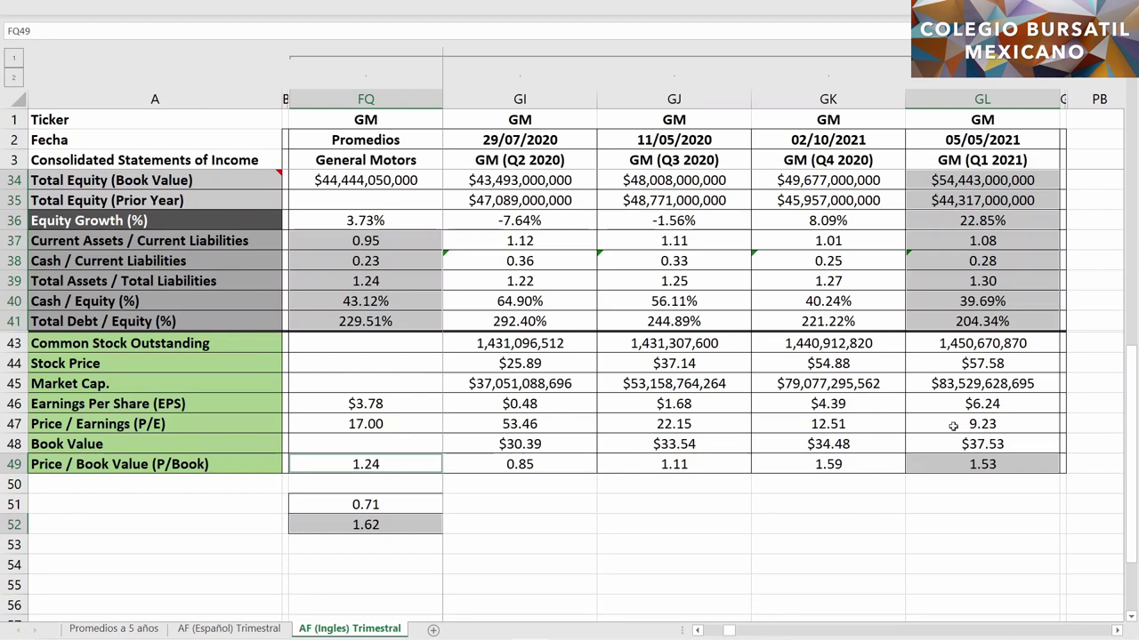
Step: Extend the highlight to Stock Price for Q4 2020 and Q1 2021 and Price / Book Value for Q4 2020
click(854, 365)
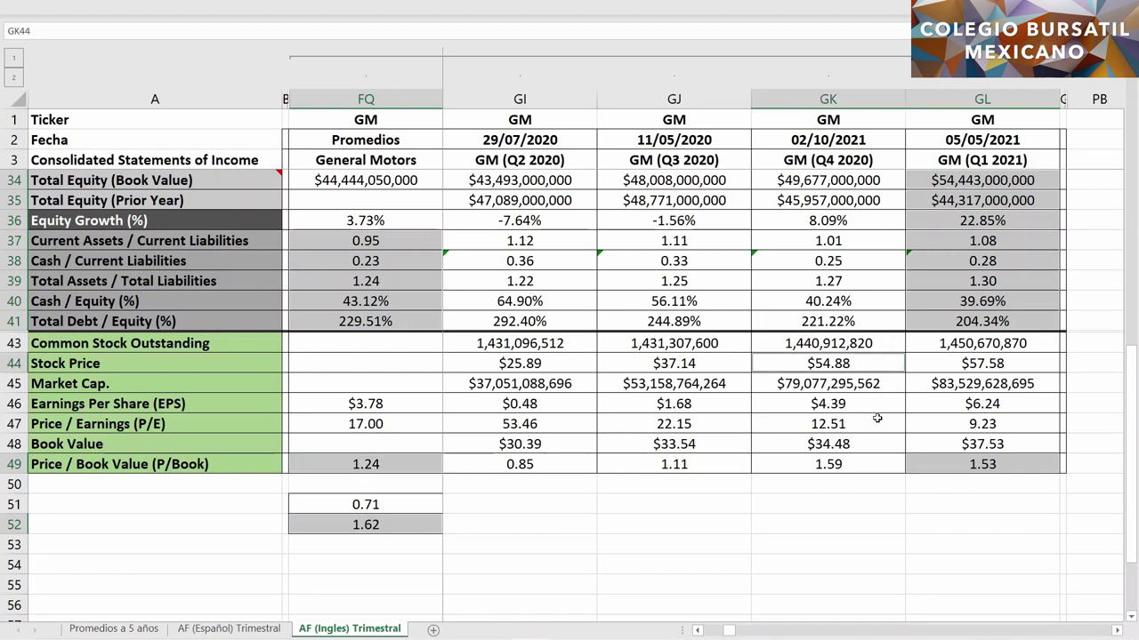
ctrl+click(870, 470)
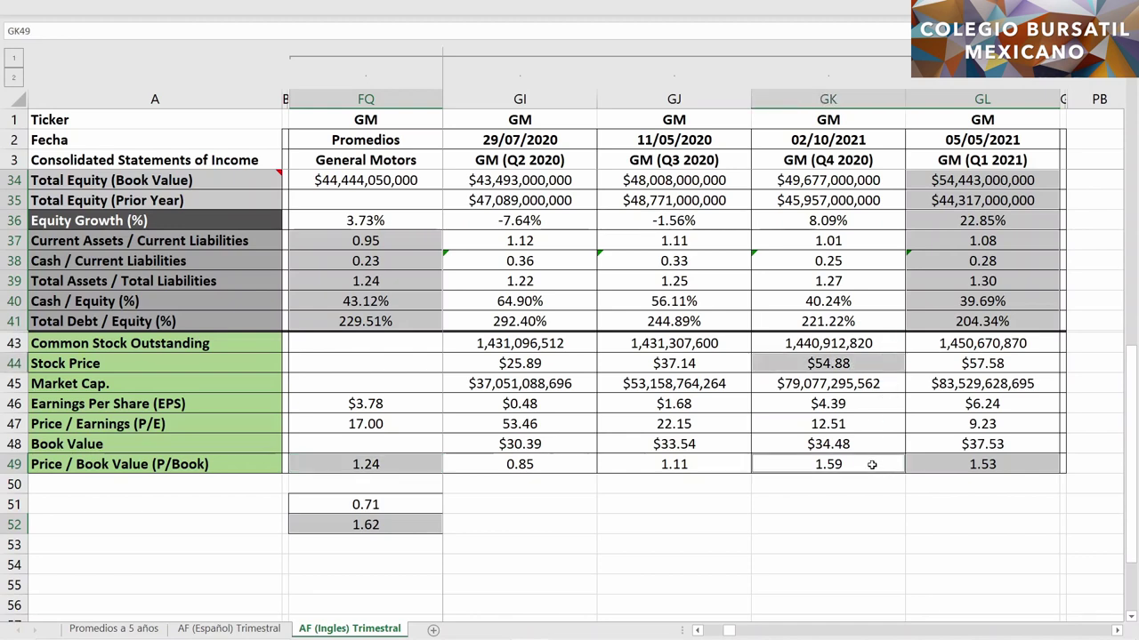
ctrl+click(924, 363)
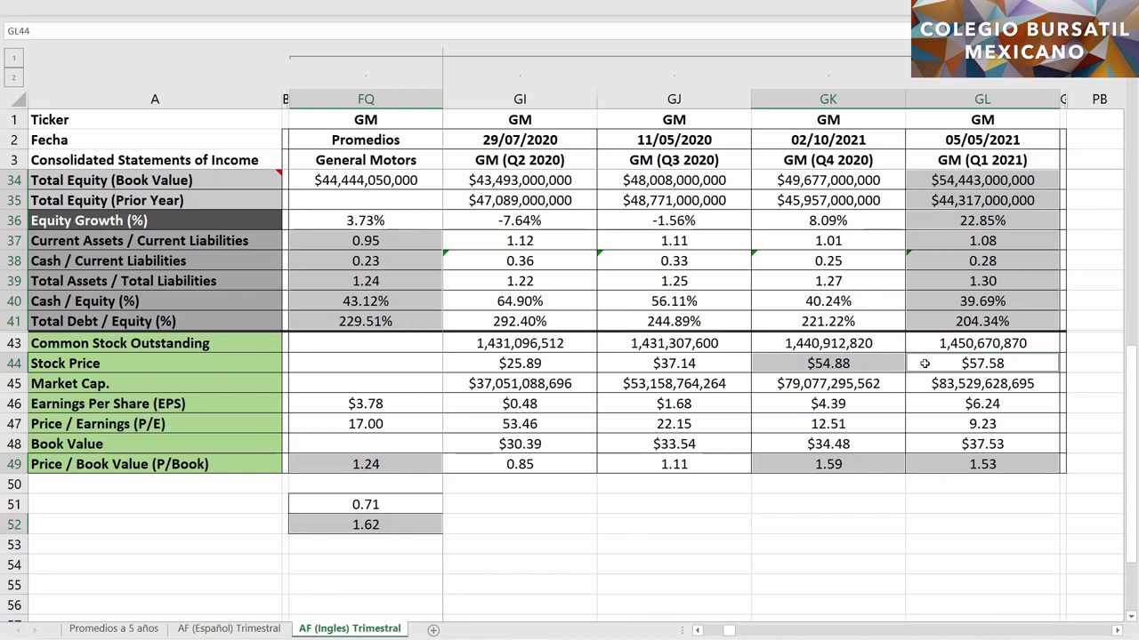